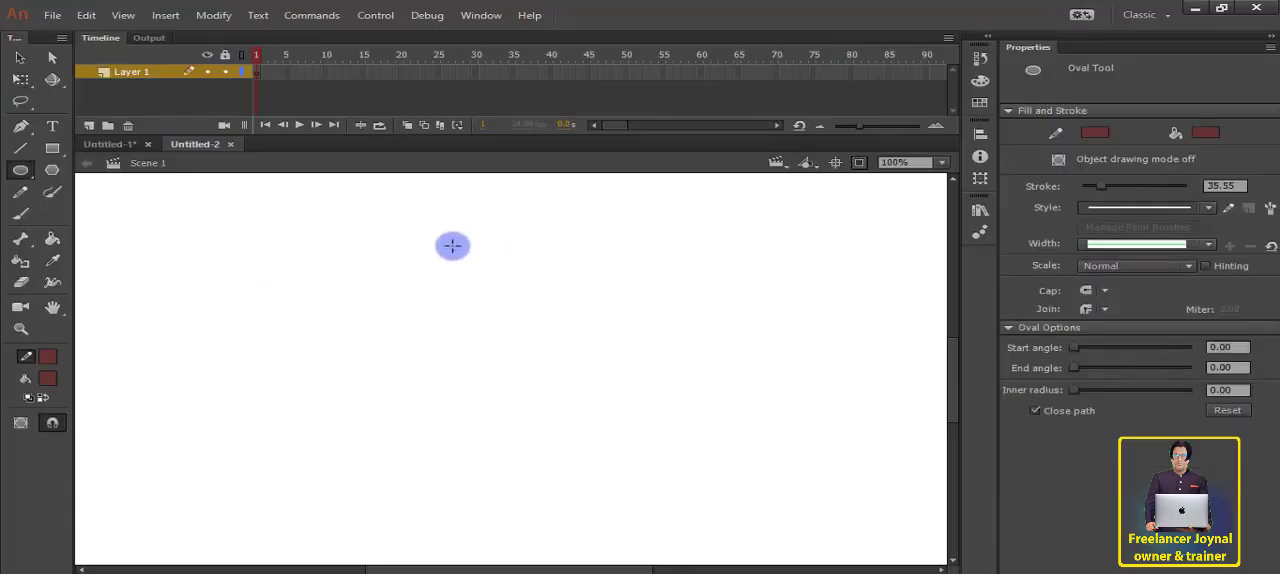
# Step: Draw a dark red circle about 85 px in diameter with a thick outline near the stage's upper middle
pyautogui.click(454, 213)
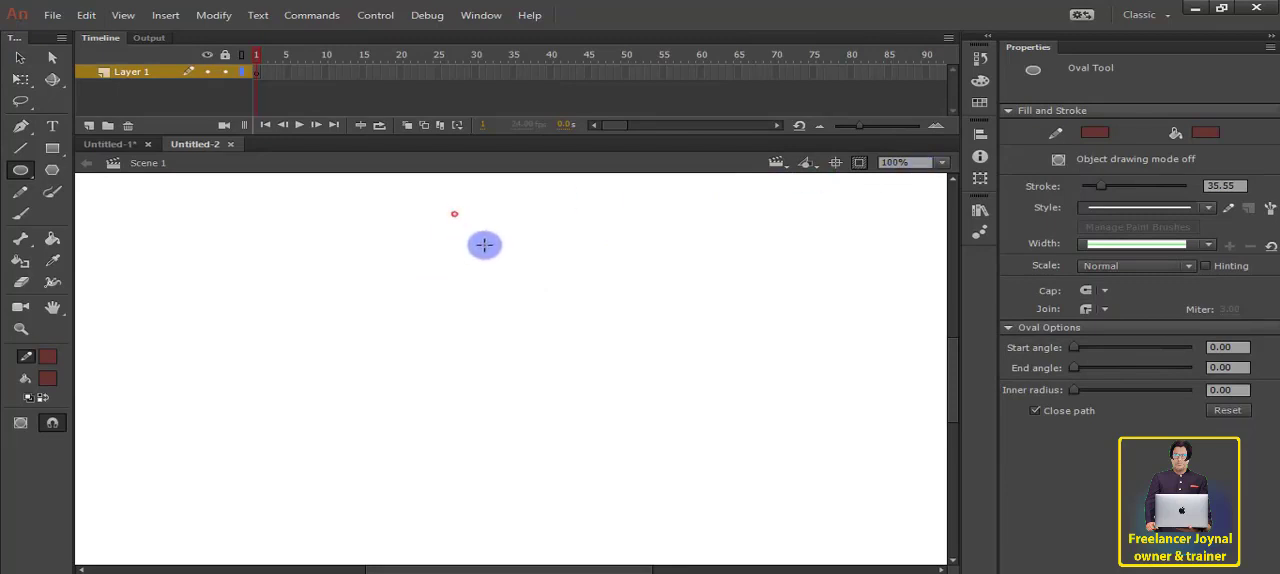
pyautogui.moveTo(437, 200); pyautogui.dragTo(531, 283)
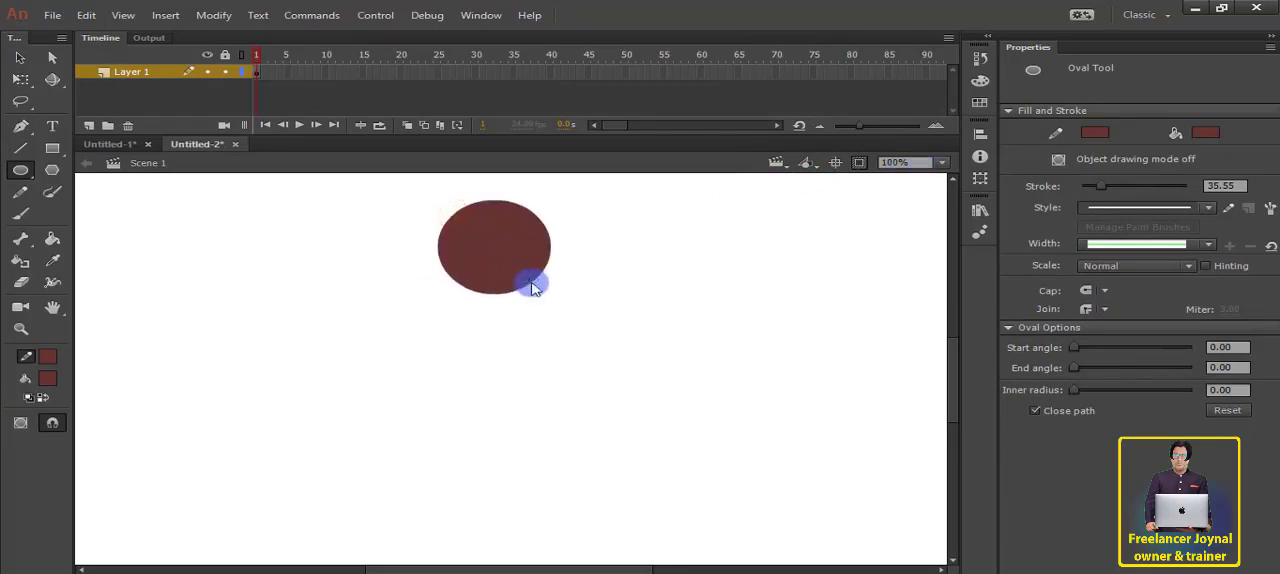
pyautogui.click(837, 164)
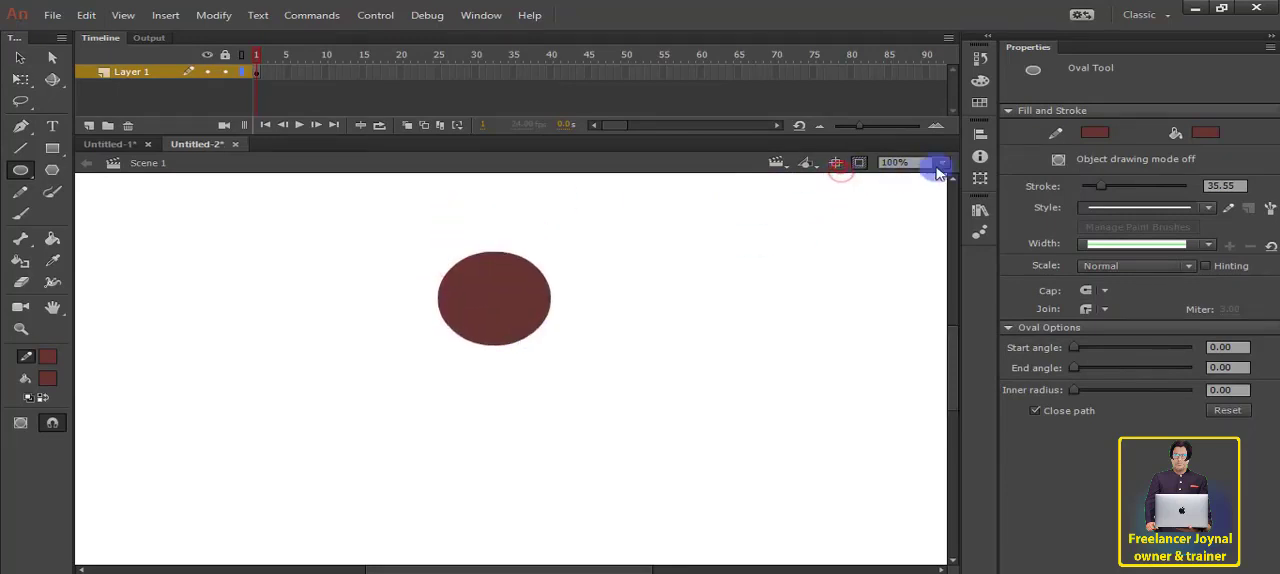
pyautogui.click(941, 163)
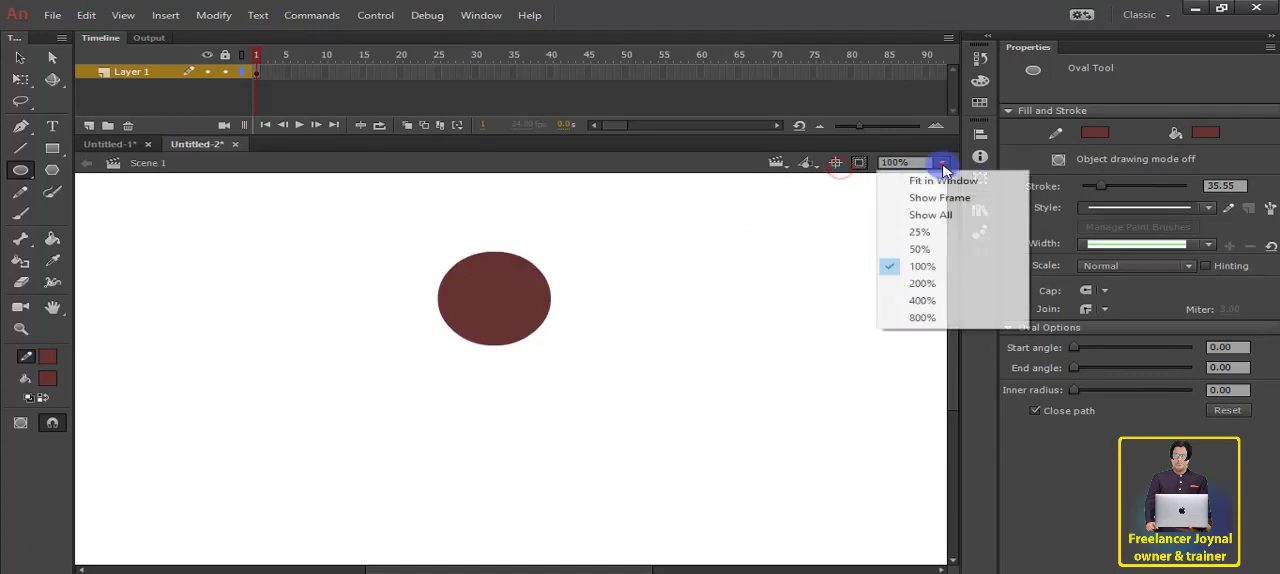
pyautogui.click(922, 251)
pyautogui.scroll(1, 522, 332)
# Step: Move the circle's fill out to the upper left of its outline and delete the remaining outline ring
pyautogui.press('v')
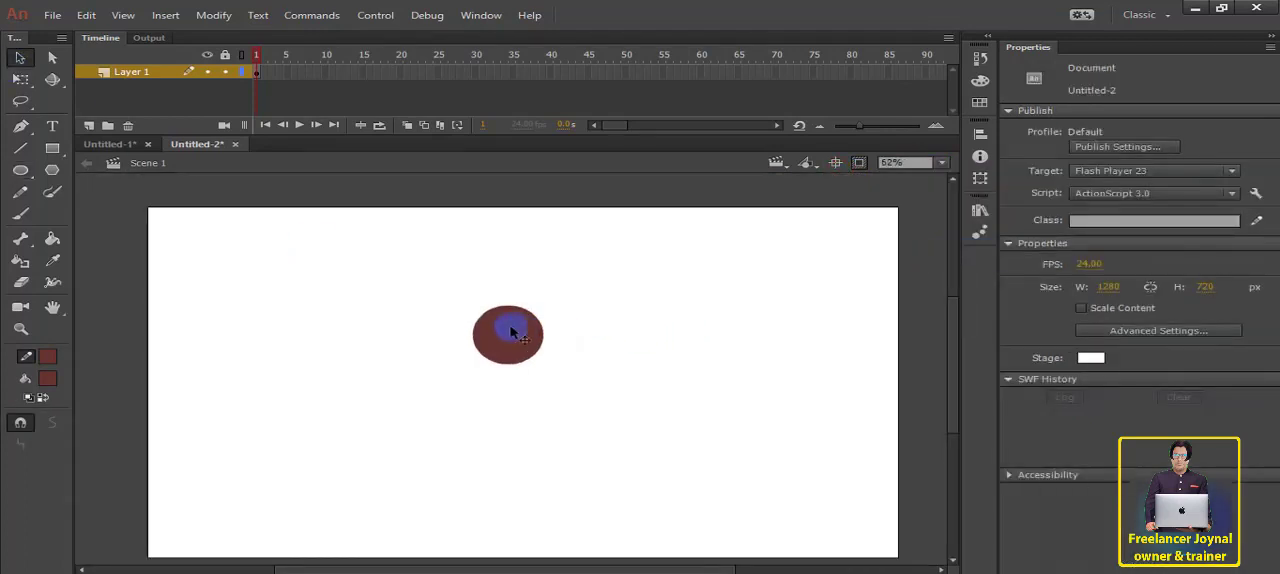
pyautogui.click(518, 341)
pyautogui.moveTo(536, 341); pyautogui.dragTo(391, 295)
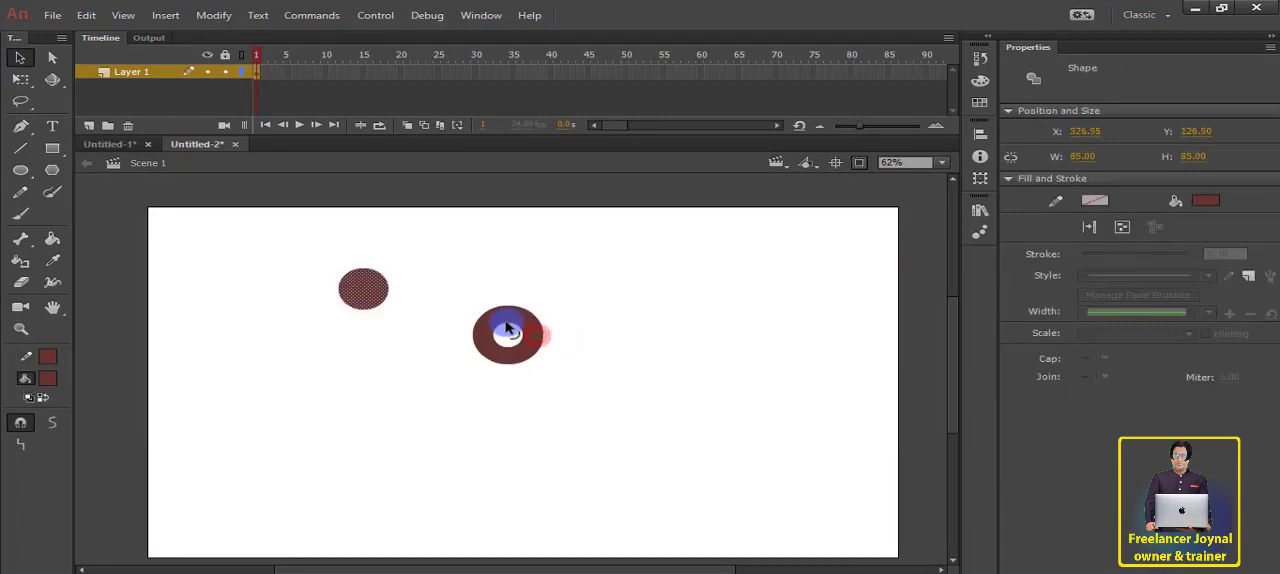
pyautogui.click(507, 328)
pyautogui.press('Delete')
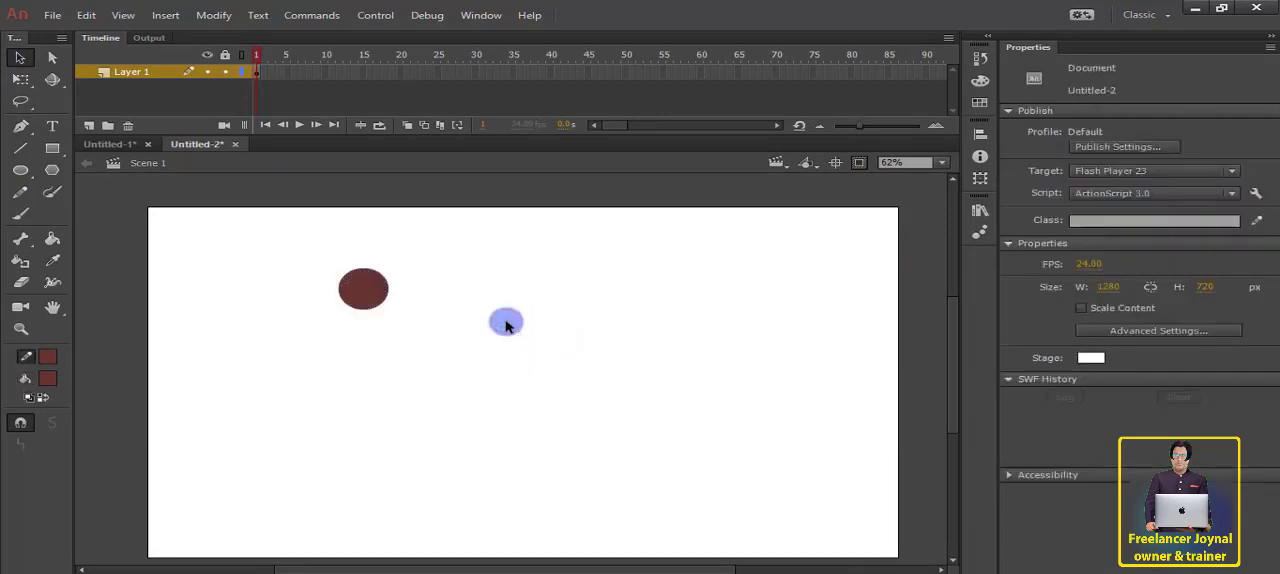
# Step: Set the fill colour to green and move the dark red circle back to the stage's upper middle
pyautogui.click(48, 381)
pyautogui.click(181, 436)
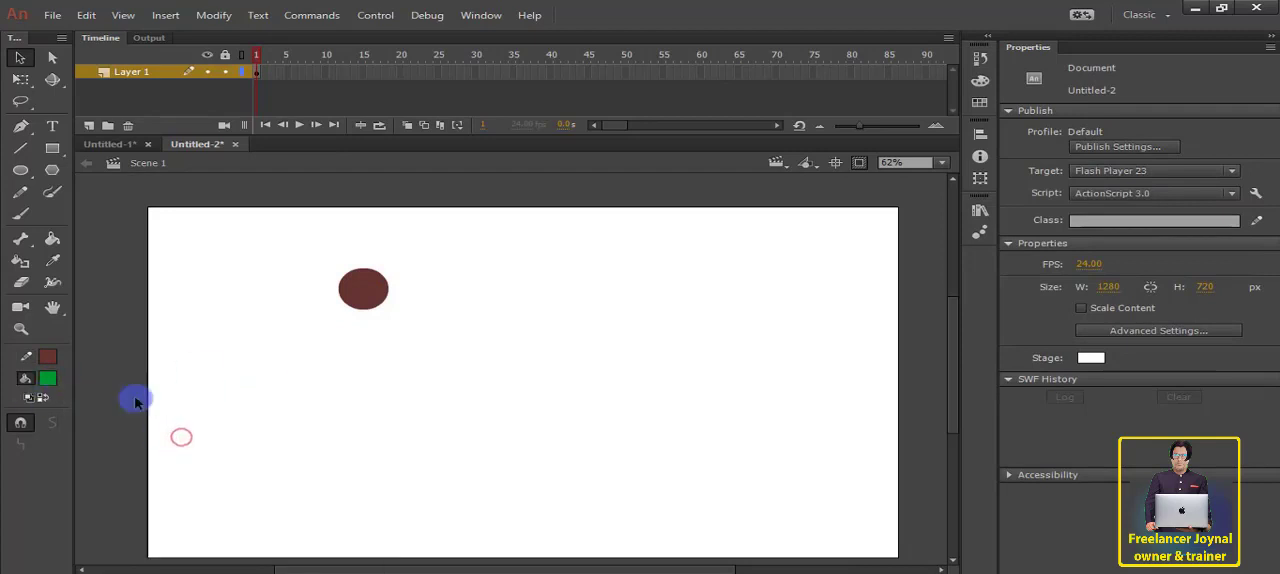
pyautogui.click(372, 296)
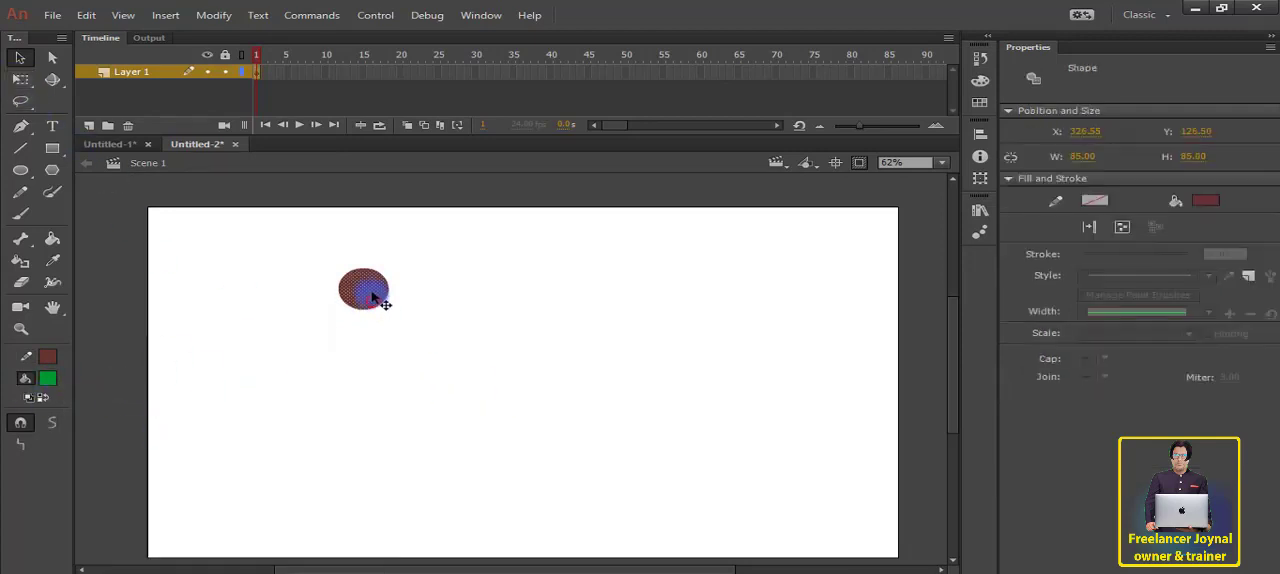
pyautogui.moveTo(372, 296); pyautogui.dragTo(513, 336)
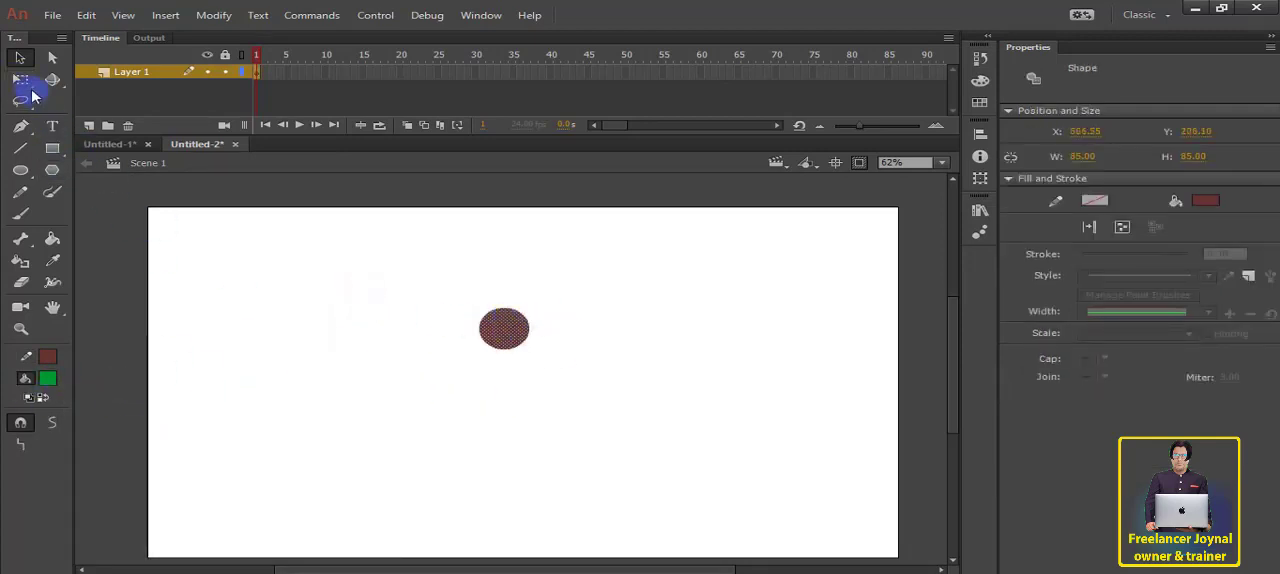
# Step: Enlarge the circle to about 133 px and place it near the stage's upper edge
pyautogui.click(24, 82)
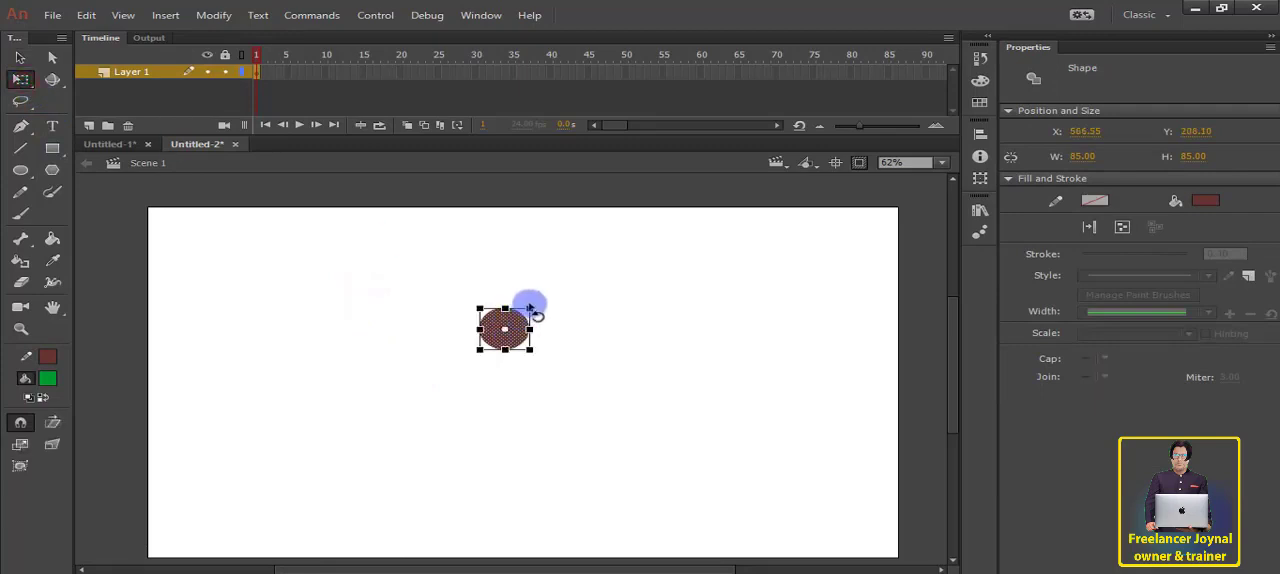
pyautogui.moveTo(531, 308); pyautogui.dragTo(517, 256)
pyautogui.click(599, 297)
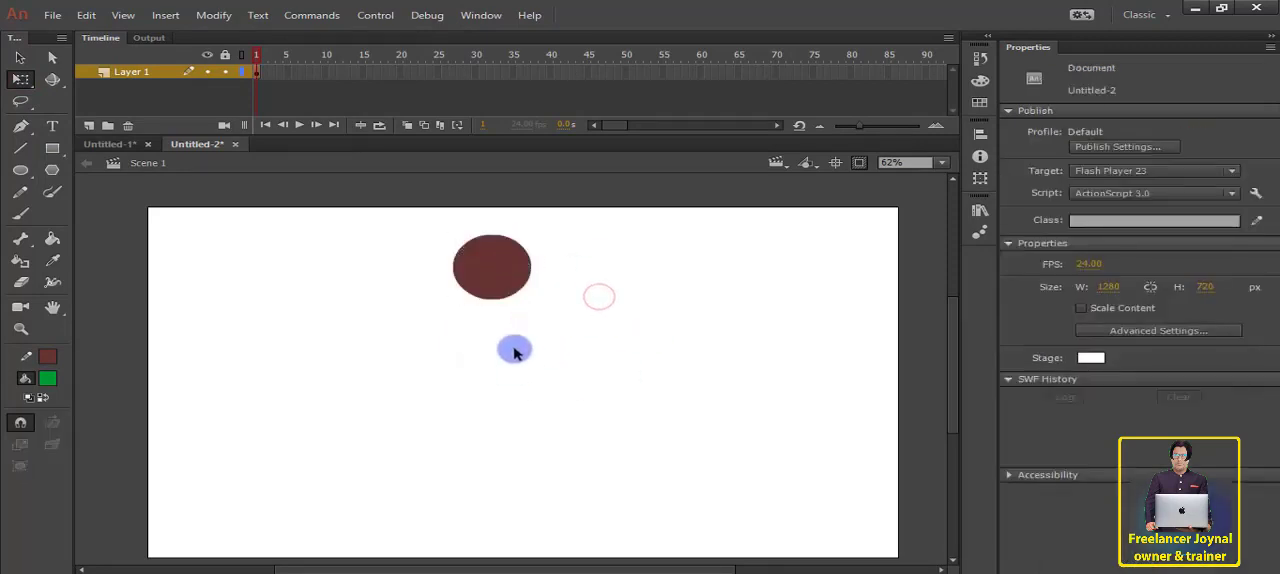
# Step: Convert the circle to a graphic symbol named Head
pyautogui.click(484, 271)
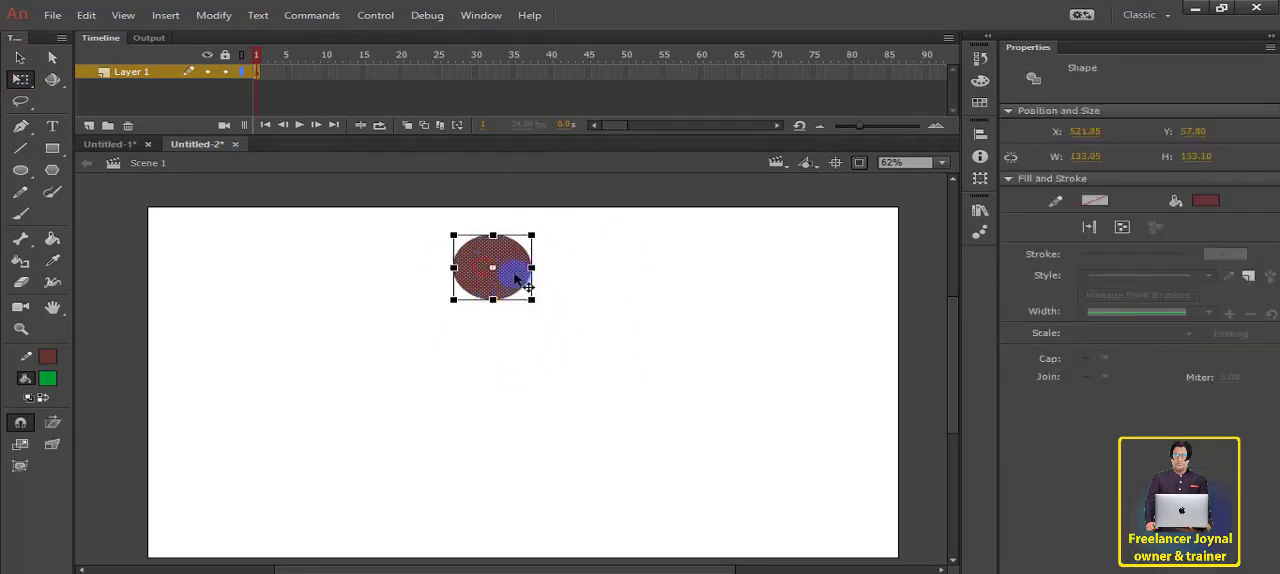
pyautogui.rightClick(516, 279)
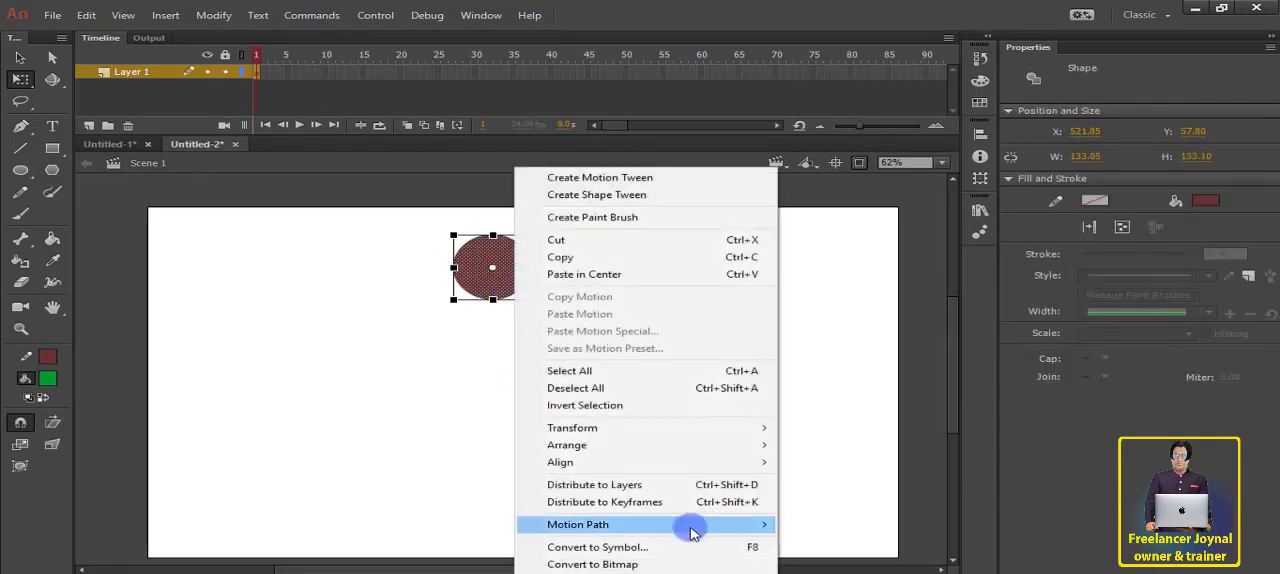
pyautogui.click(650, 546)
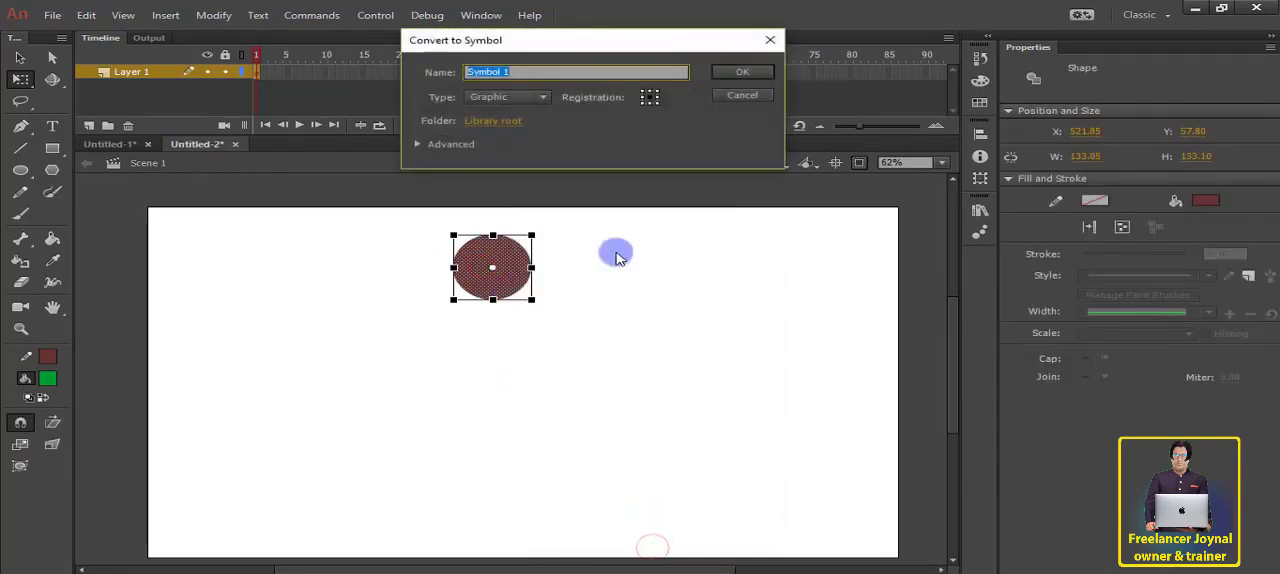
pyautogui.press('shift')
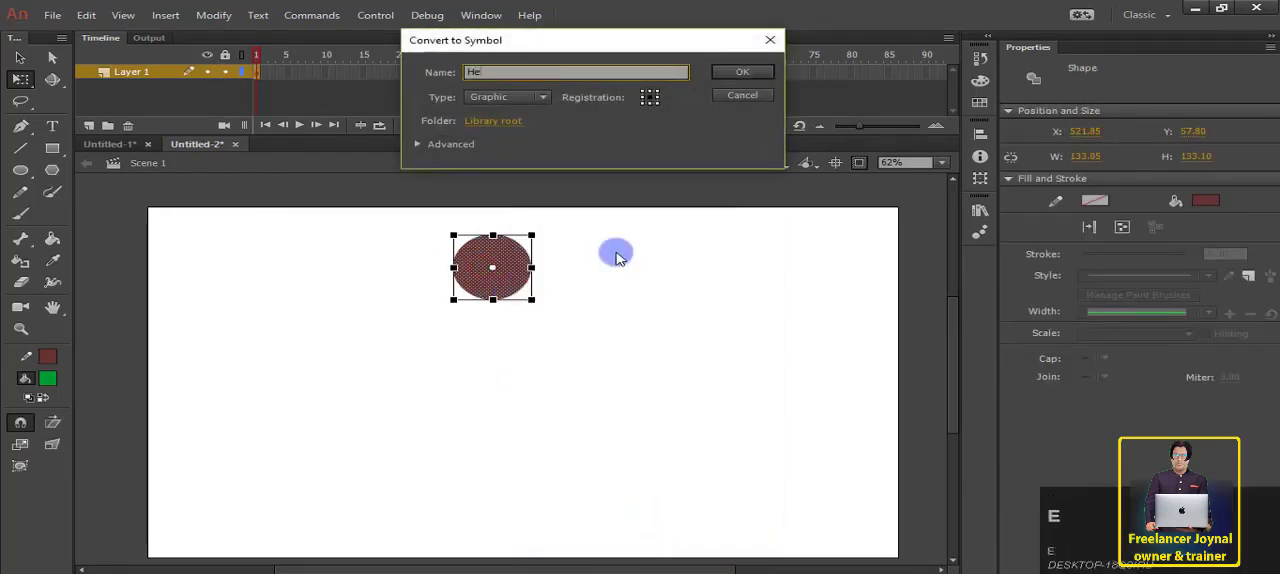
pyautogui.write('Head')
pyautogui.press('Return')
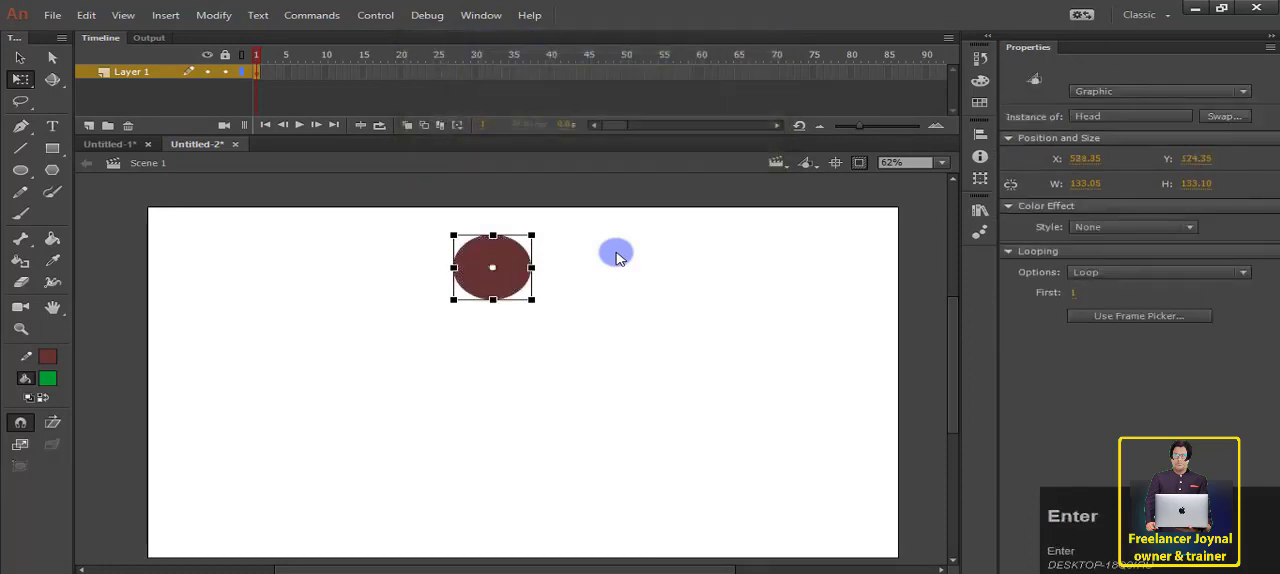
pyautogui.click(705, 426)
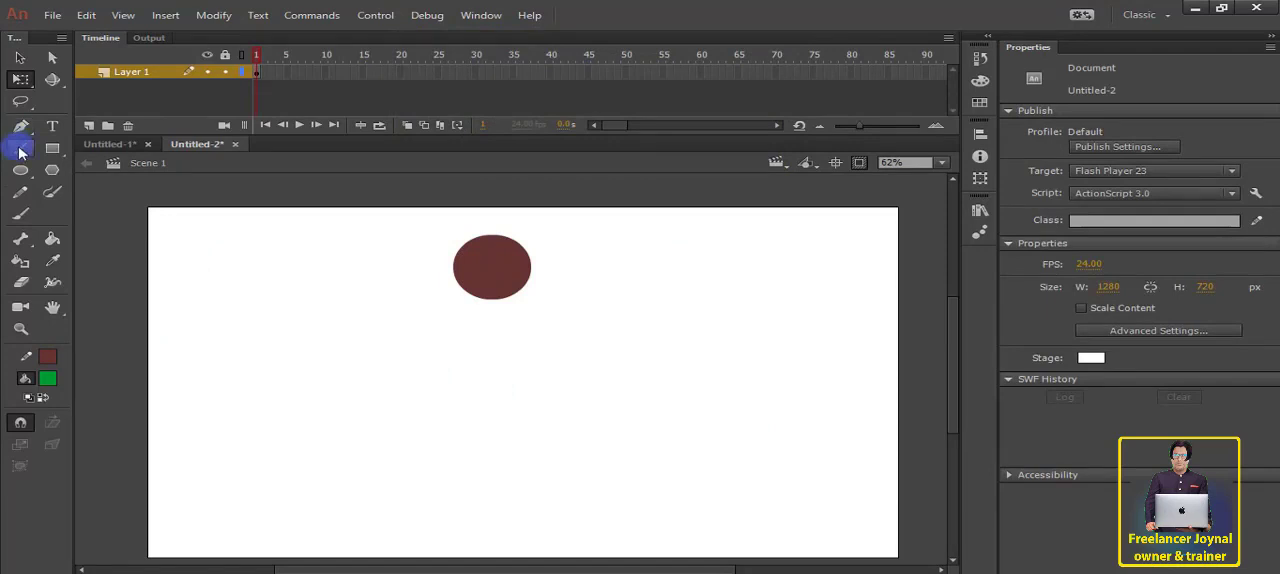
# Step: Draw a vertical line about 219 px long to the right below the head and thicken its stroke to 84.15
pyautogui.click(20, 148)
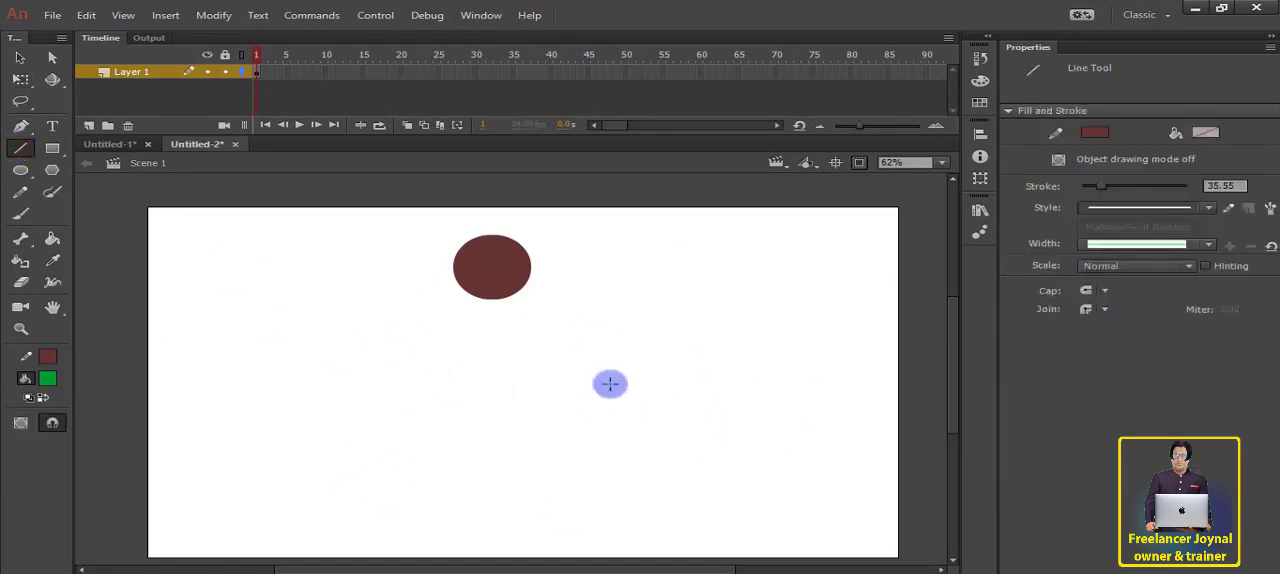
pyautogui.moveTo(606, 316)
pyautogui.mouseDown()
pyautogui.moveTo(610, 456)
pyautogui.moveTo(604, 432)
pyautogui.mouseUp()
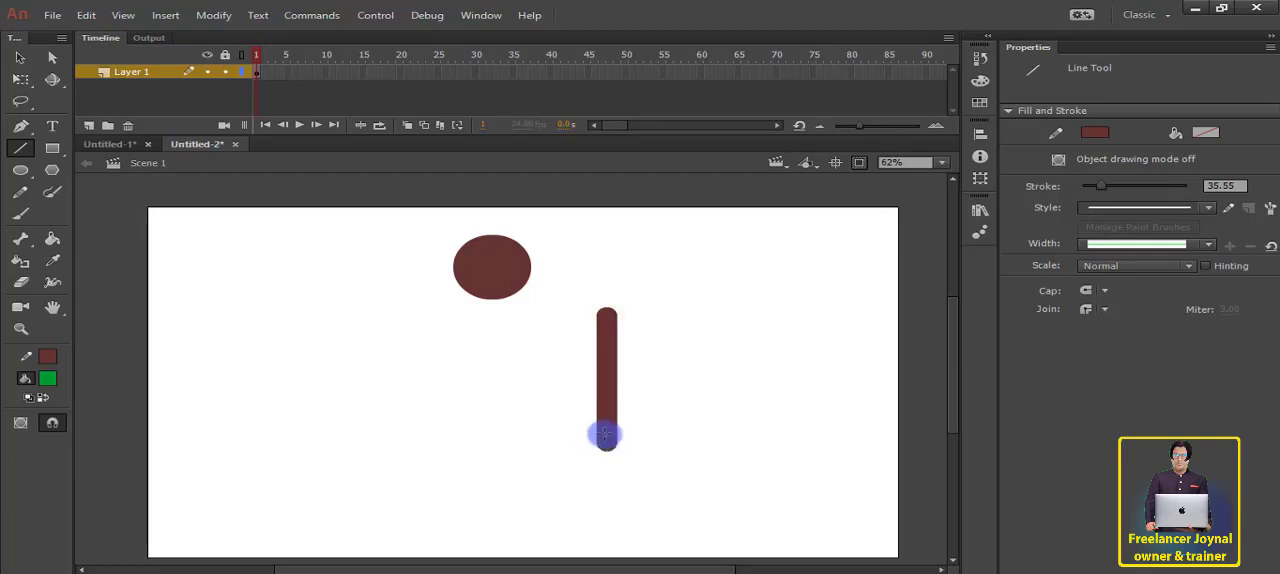
pyautogui.press('v')
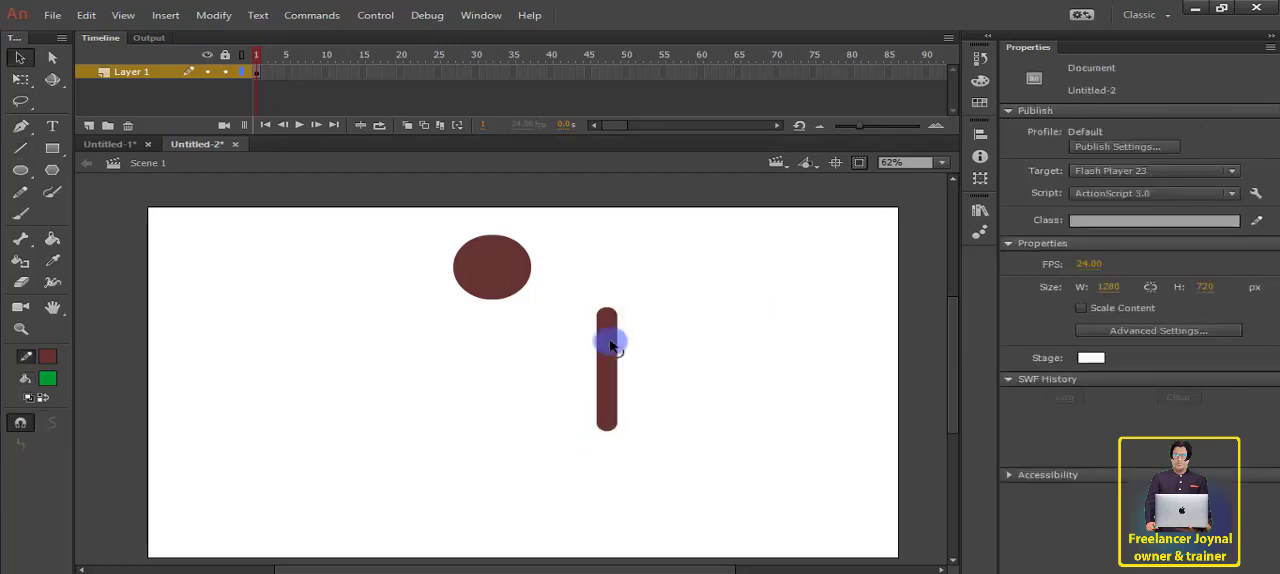
pyautogui.click(606, 340)
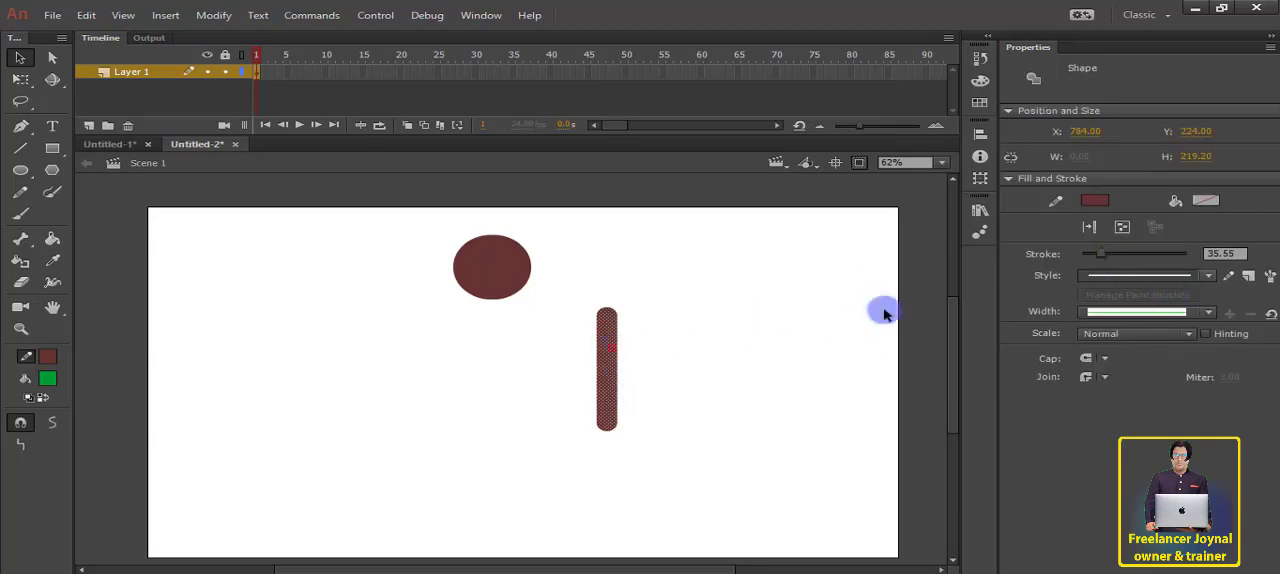
pyautogui.moveTo(1106, 260); pyautogui.dragTo(1126, 265)
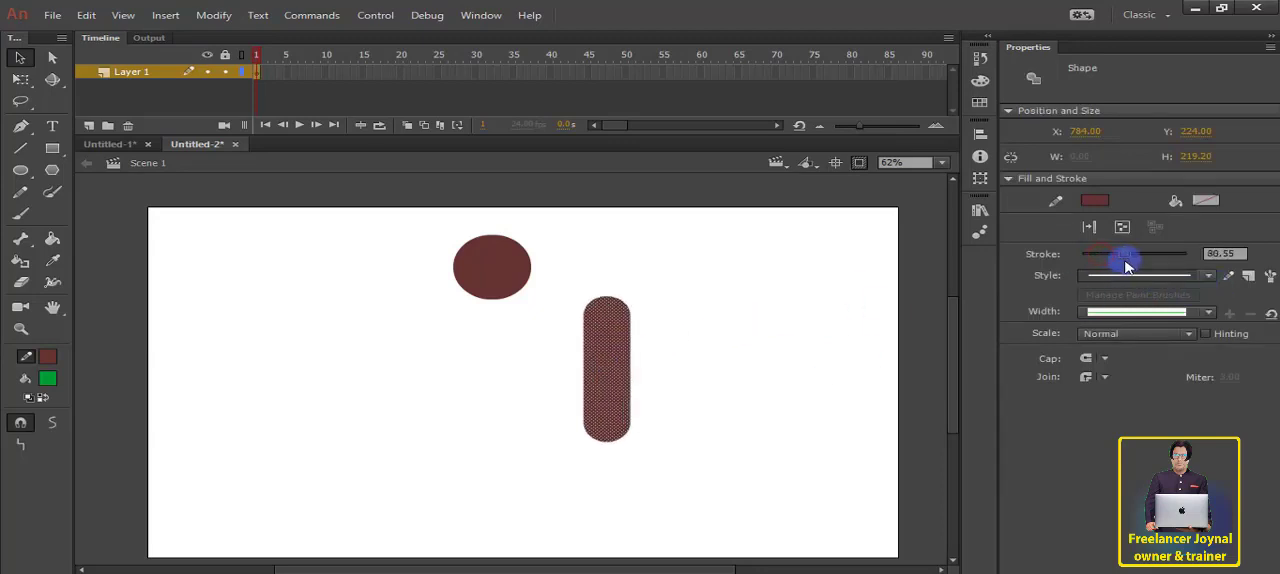
pyautogui.click(763, 357)
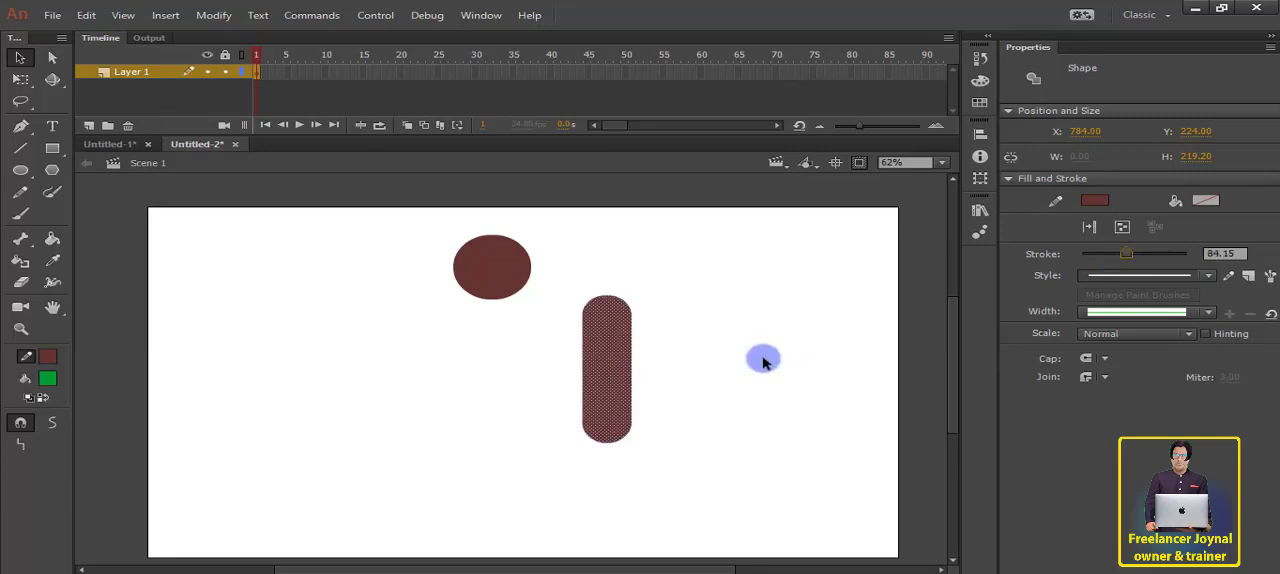
# Step: Convert the thick line to a graphic symbol named Bodey and place it directly beneath the head
pyautogui.rightClick(609, 341)
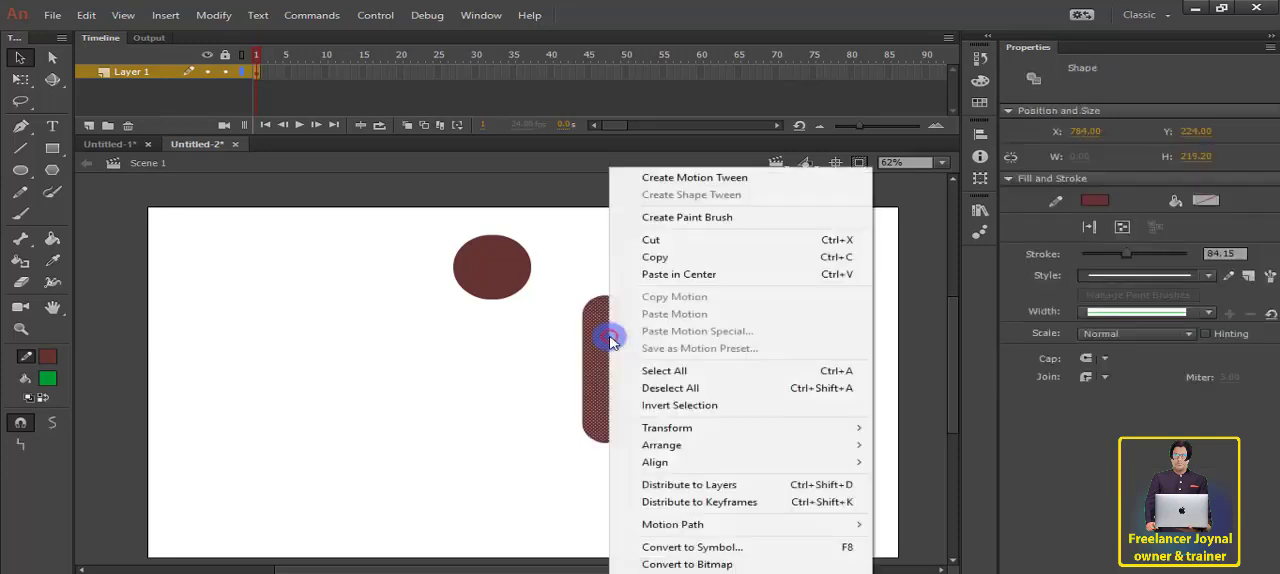
pyautogui.click(686, 542)
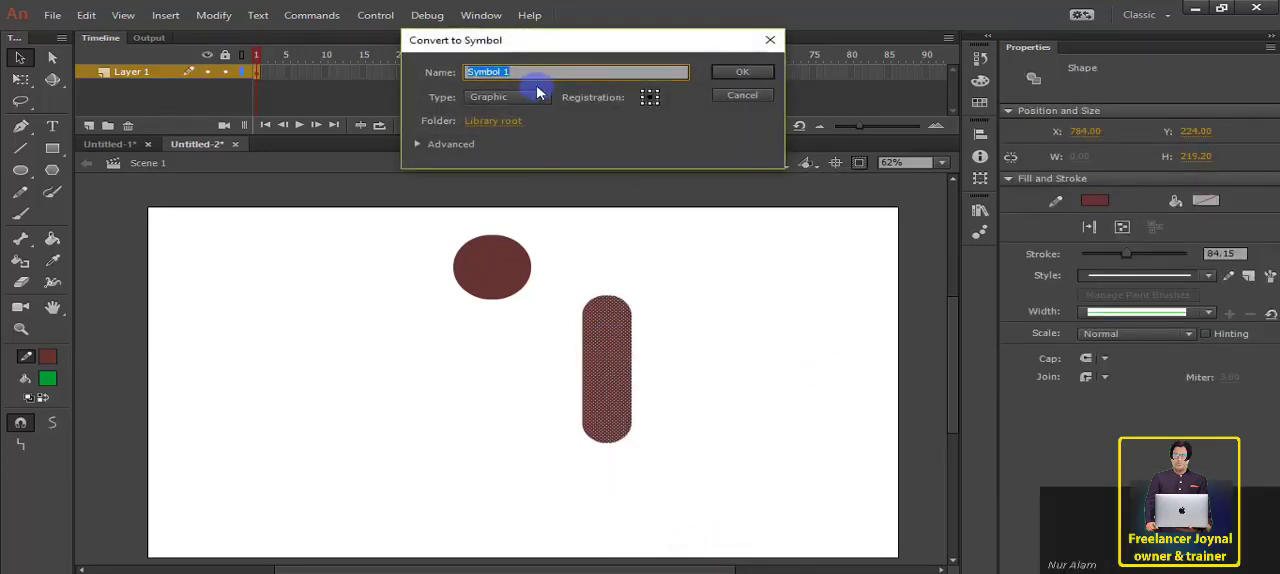
pyautogui.press('Return')
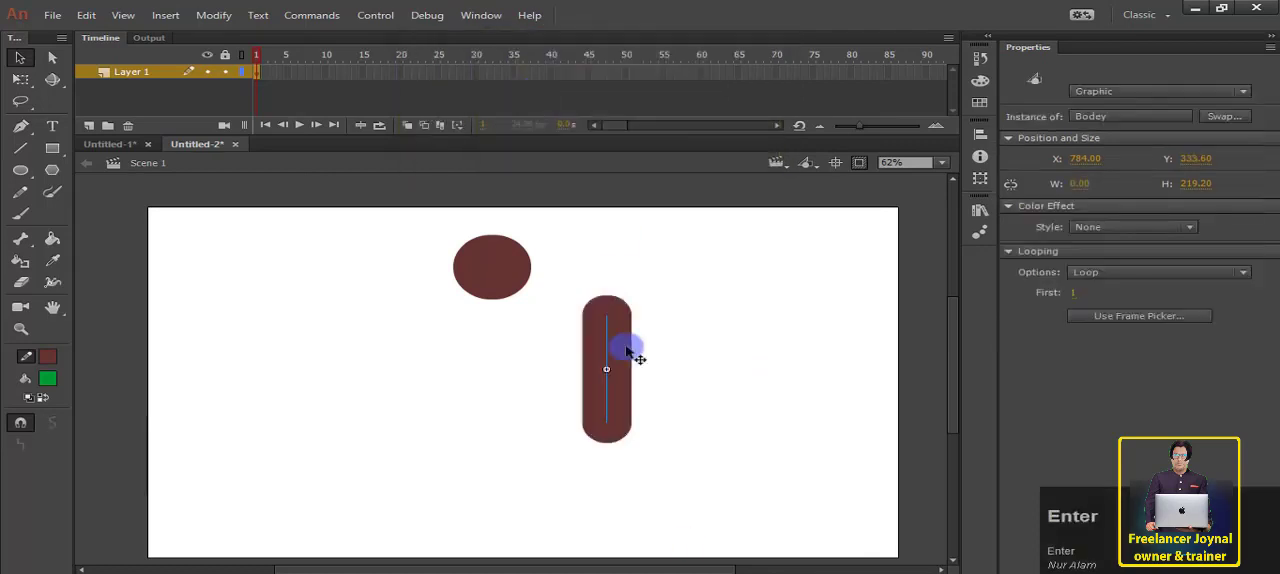
pyautogui.moveTo(623, 343); pyautogui.dragTo(513, 335)
pyautogui.click(669, 289)
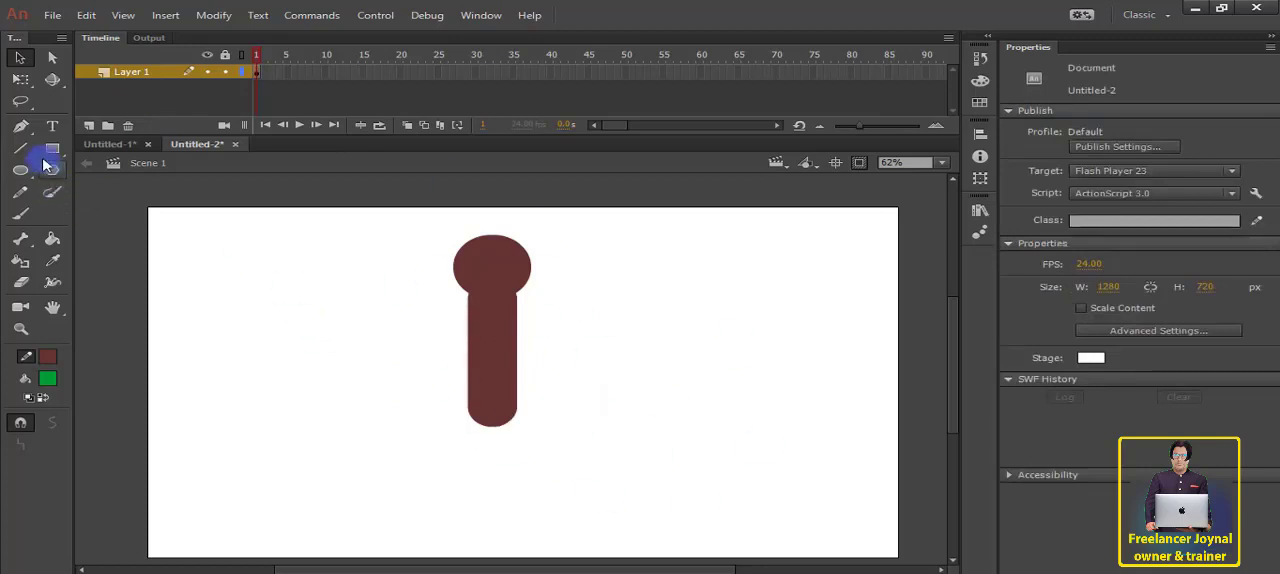
# Step: Draw a second vertical line about 174 px long to the right of the body and reduce its stroke to 30.10
pyautogui.click(20, 148)
pyautogui.moveTo(651, 271); pyautogui.dragTo(660, 358)
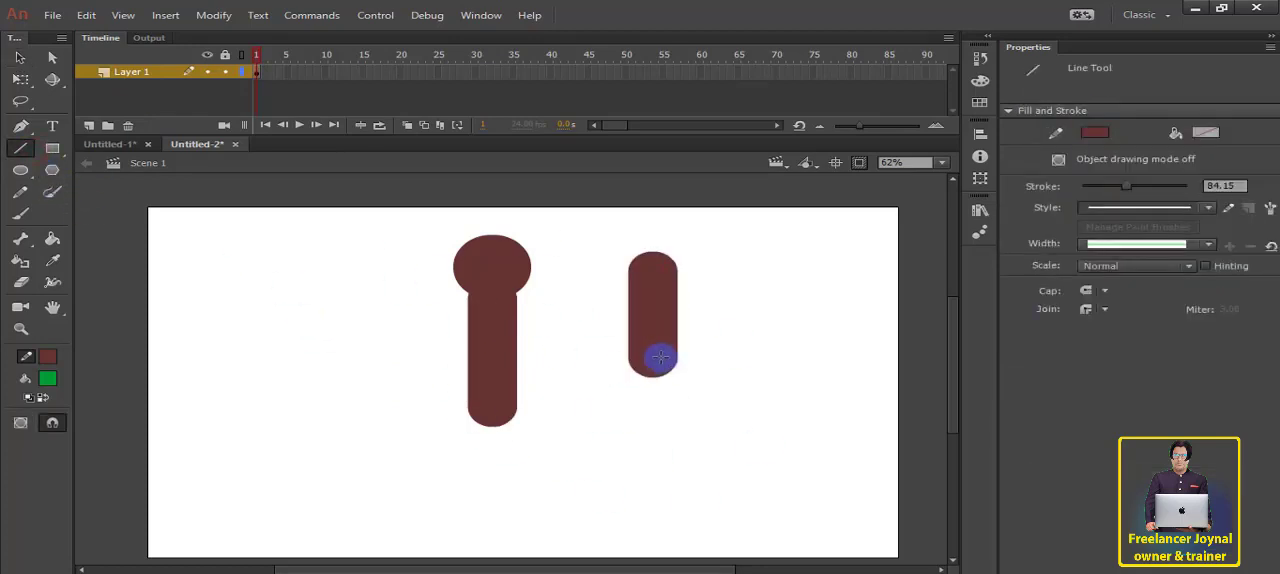
pyautogui.click(18, 58)
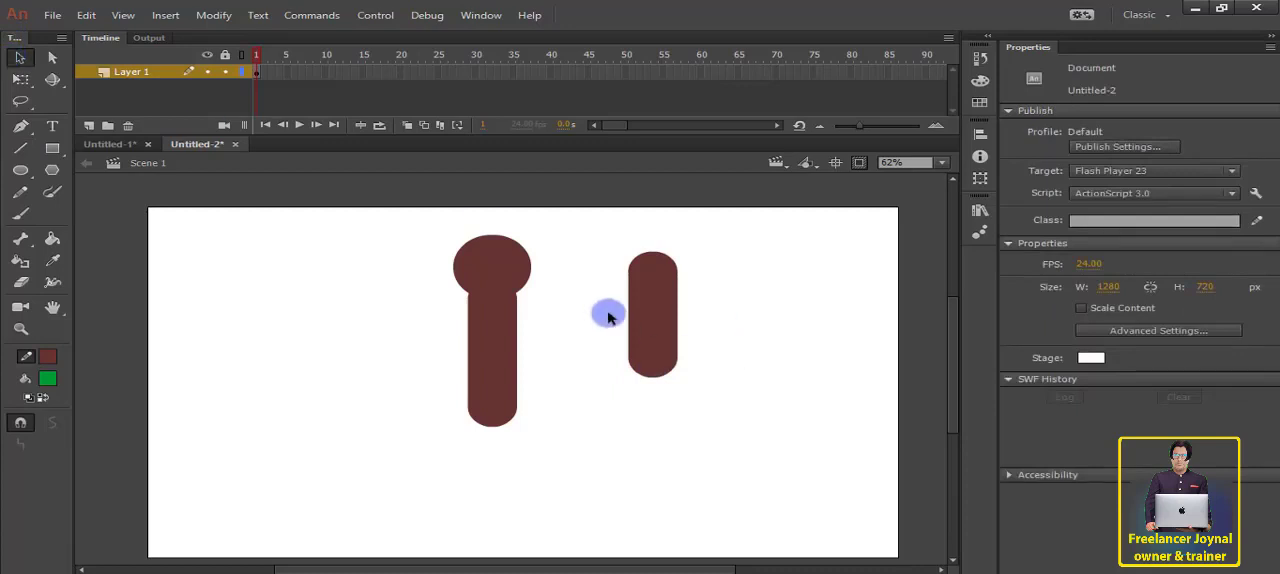
pyautogui.click(643, 314)
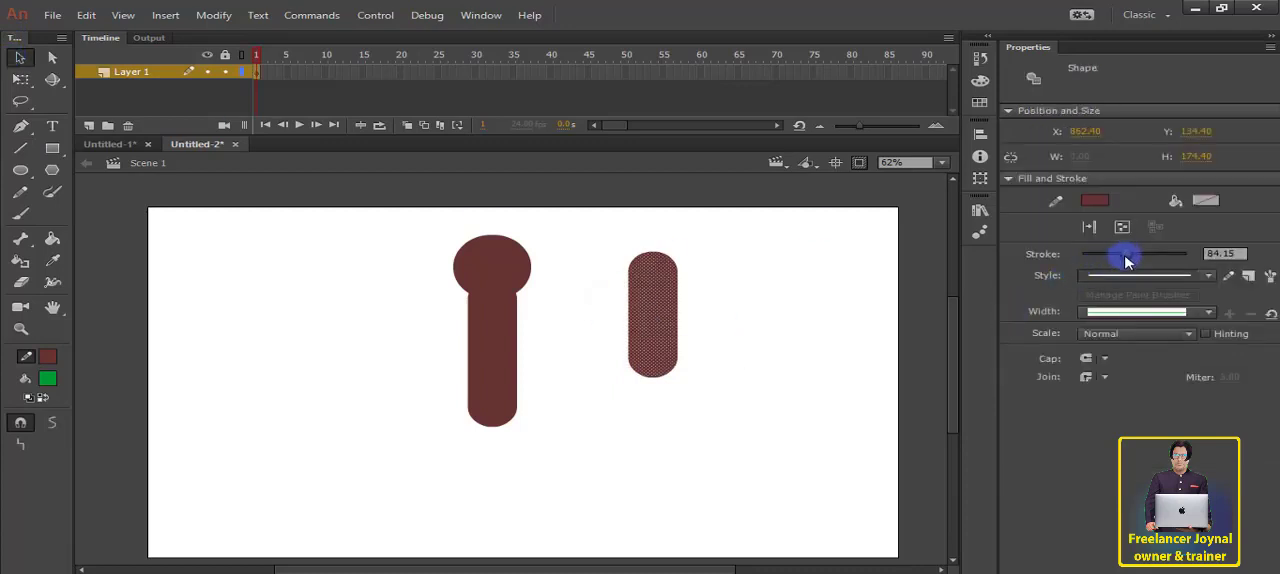
pyautogui.moveTo(1126, 261); pyautogui.dragTo(1099, 257)
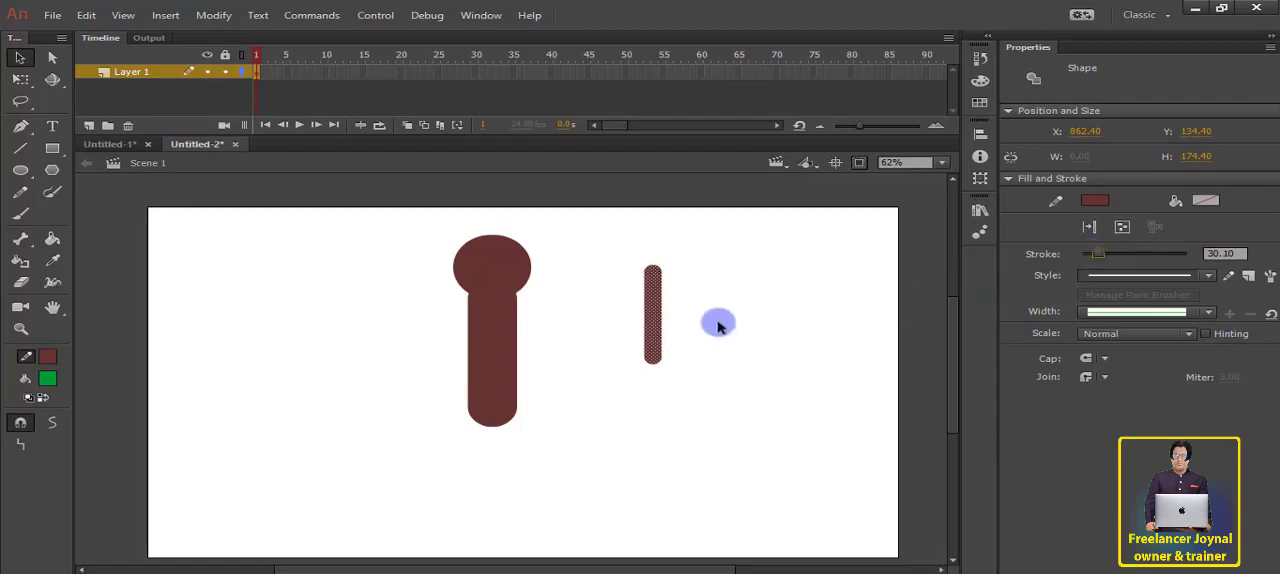
# Step: Shorten the thin line by selecting about 58 px at its lower end and deleting that part
pyautogui.click(674, 334)
pyautogui.moveTo(616, 326); pyautogui.dragTo(705, 392)
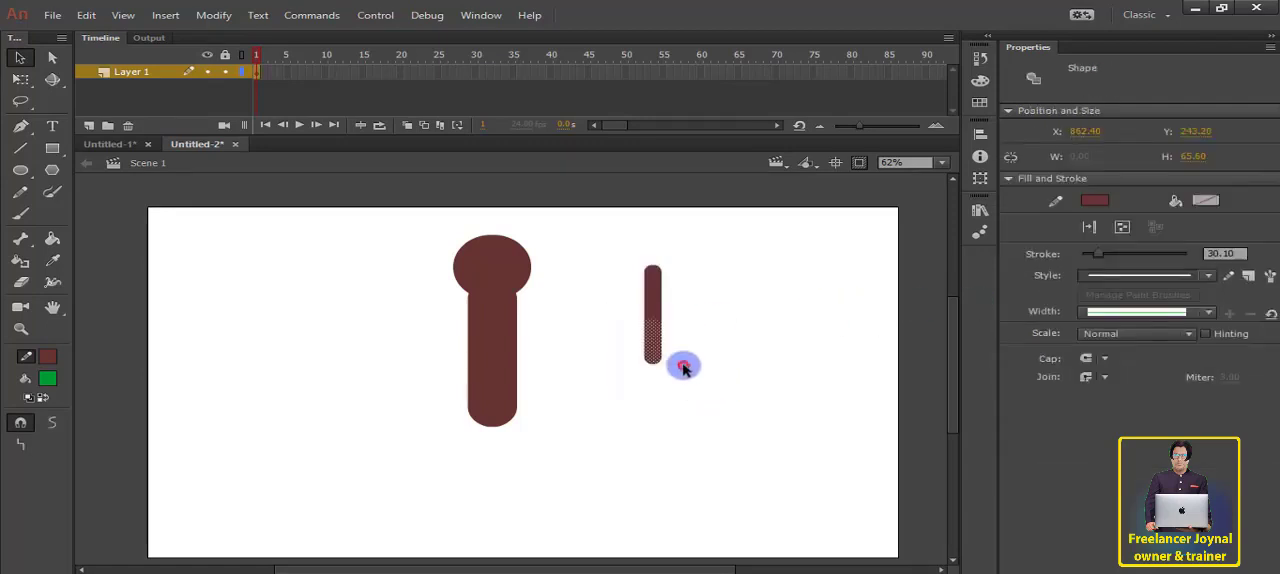
pyautogui.click(695, 345)
pyautogui.moveTo(621, 330); pyautogui.dragTo(737, 391)
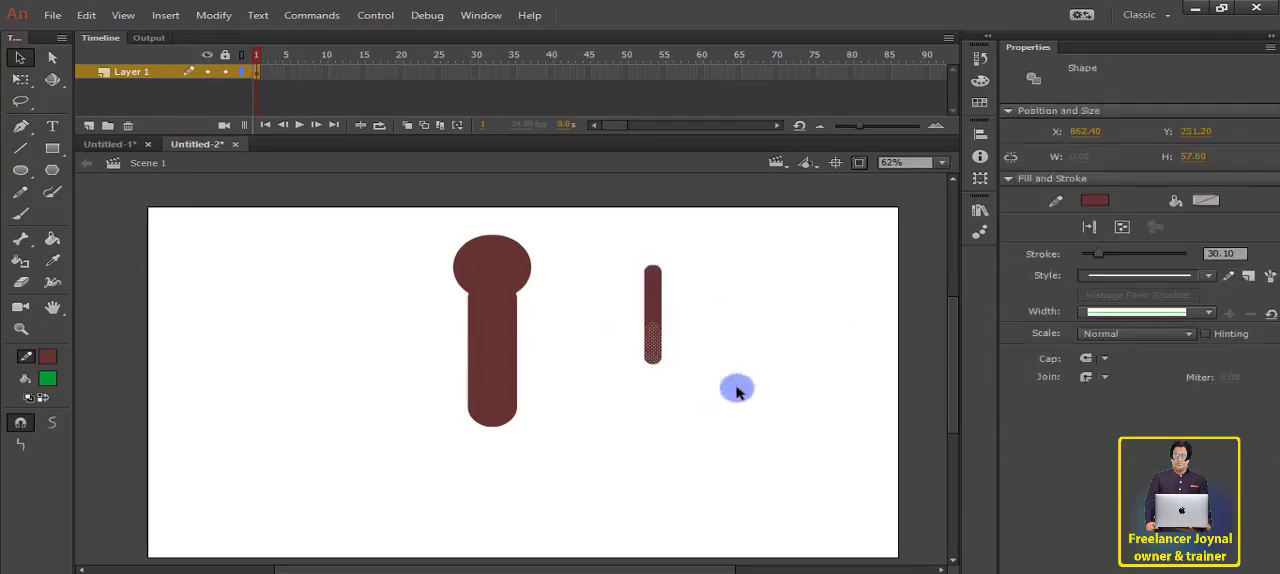
pyautogui.press('Delete')
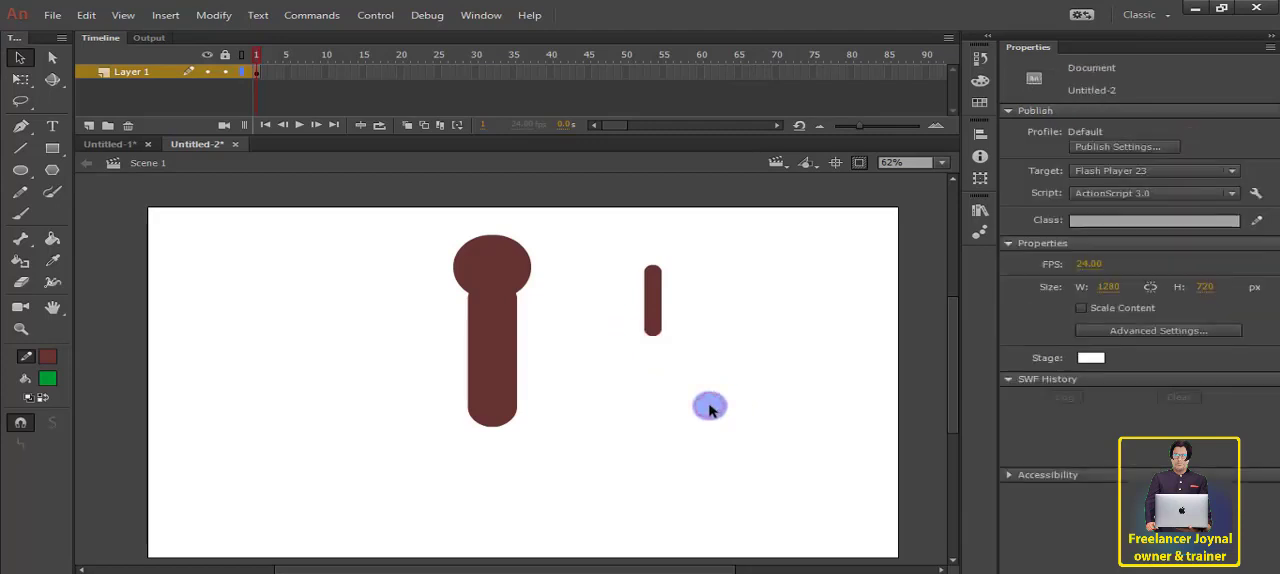
# Step: Undo the last cut and delete a shorter part from the thin line's lower end, leaving it about 138 px long
pyautogui.hotkey('ctrl', 'z')
pyautogui.click(707, 372)
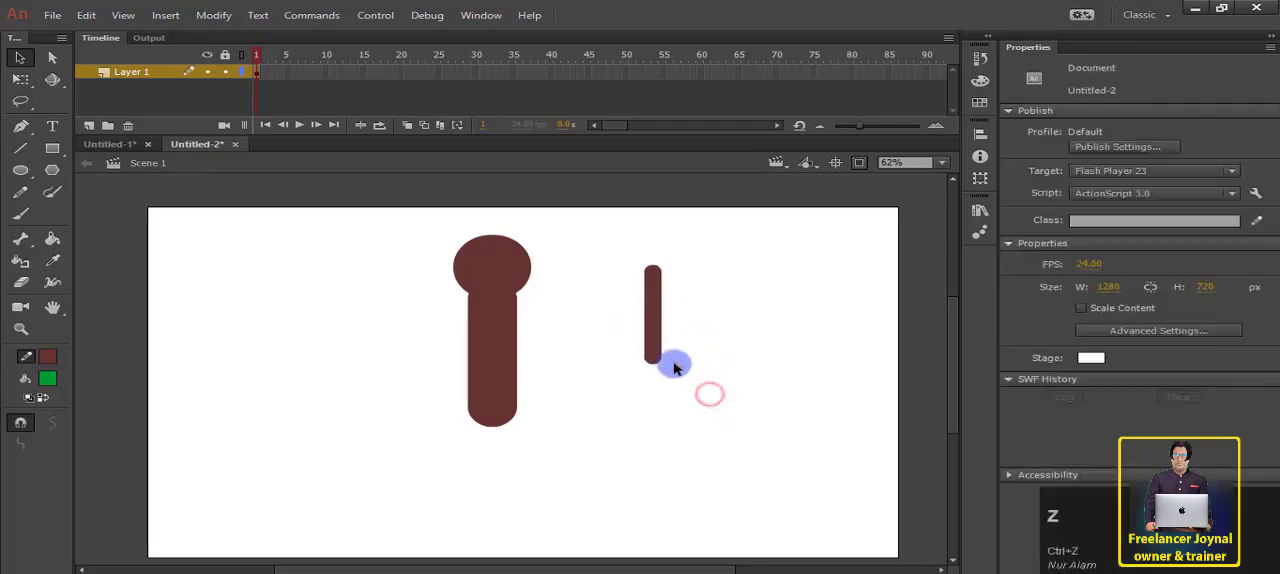
pyautogui.moveTo(624, 336); pyautogui.dragTo(758, 400)
pyautogui.click(759, 401)
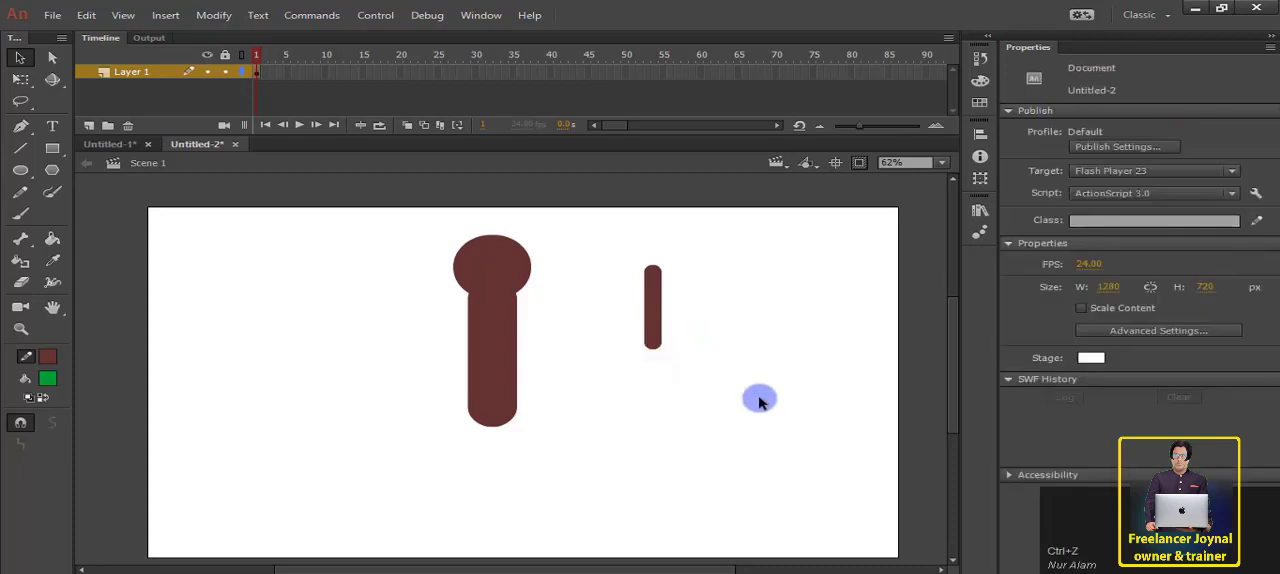
# Step: Convert the shortened thin line to a graphic symbol named Hand 1
pyautogui.click(651, 314)
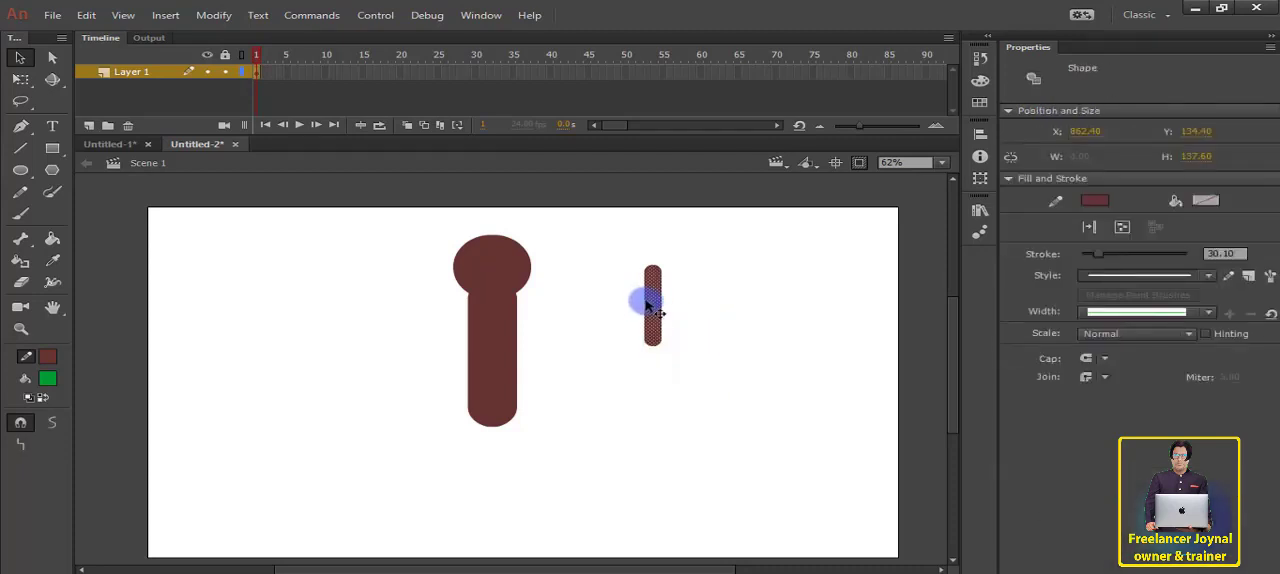
pyautogui.rightClick(648, 306)
pyautogui.click(803, 545)
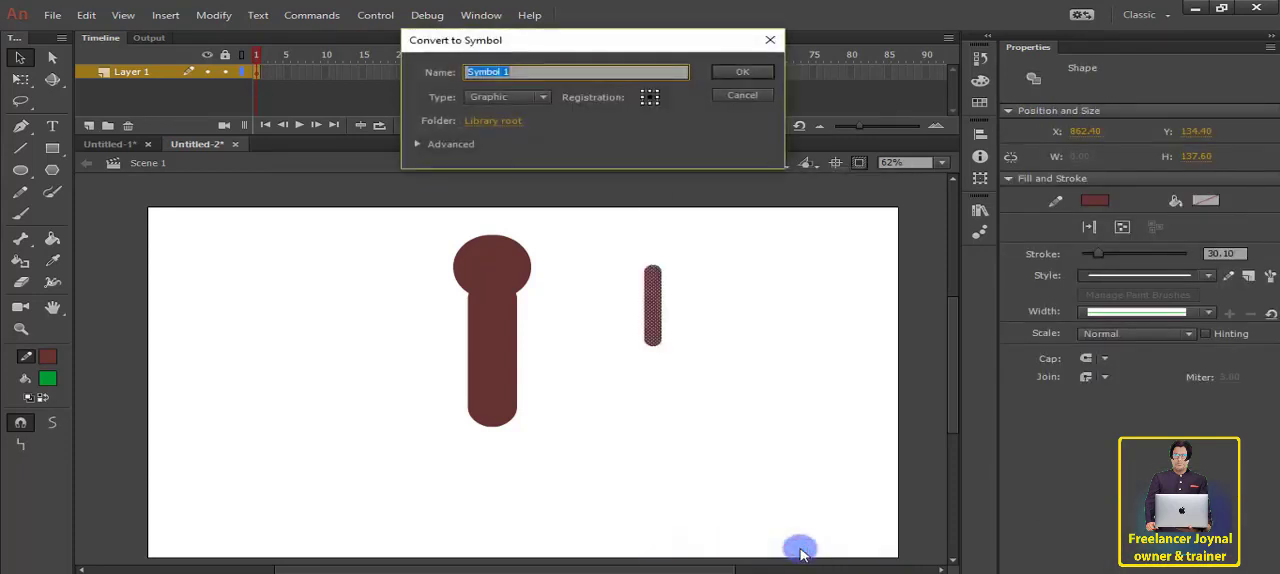
pyautogui.press('shift')
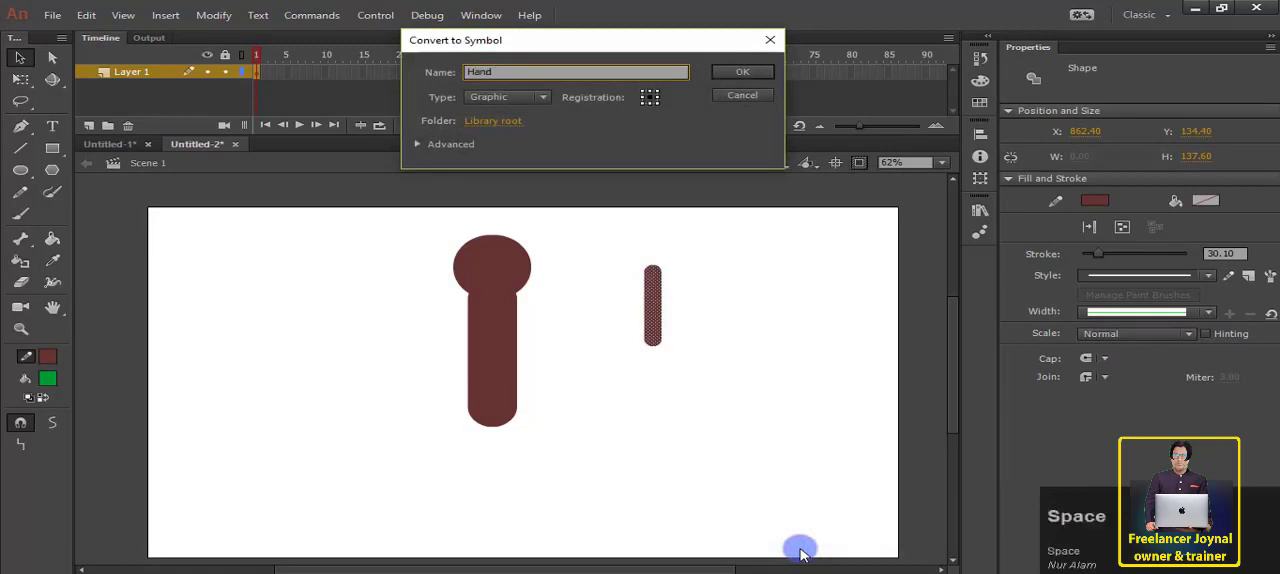
pyautogui.press('Return')
pyautogui.click(628, 414)
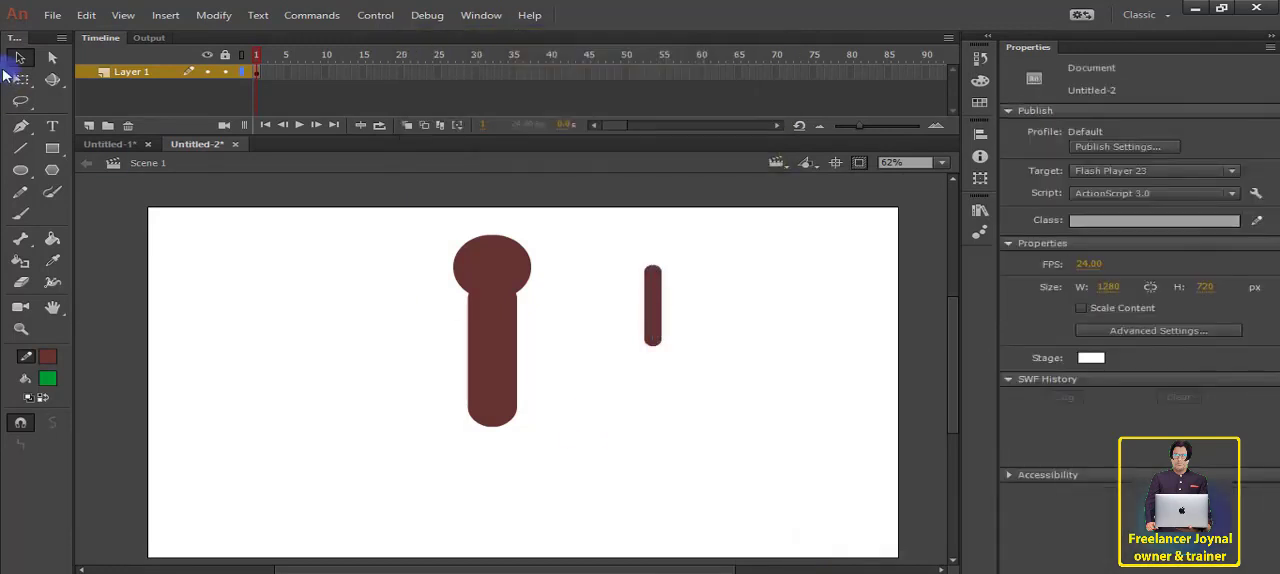
pyautogui.click(126, 77)
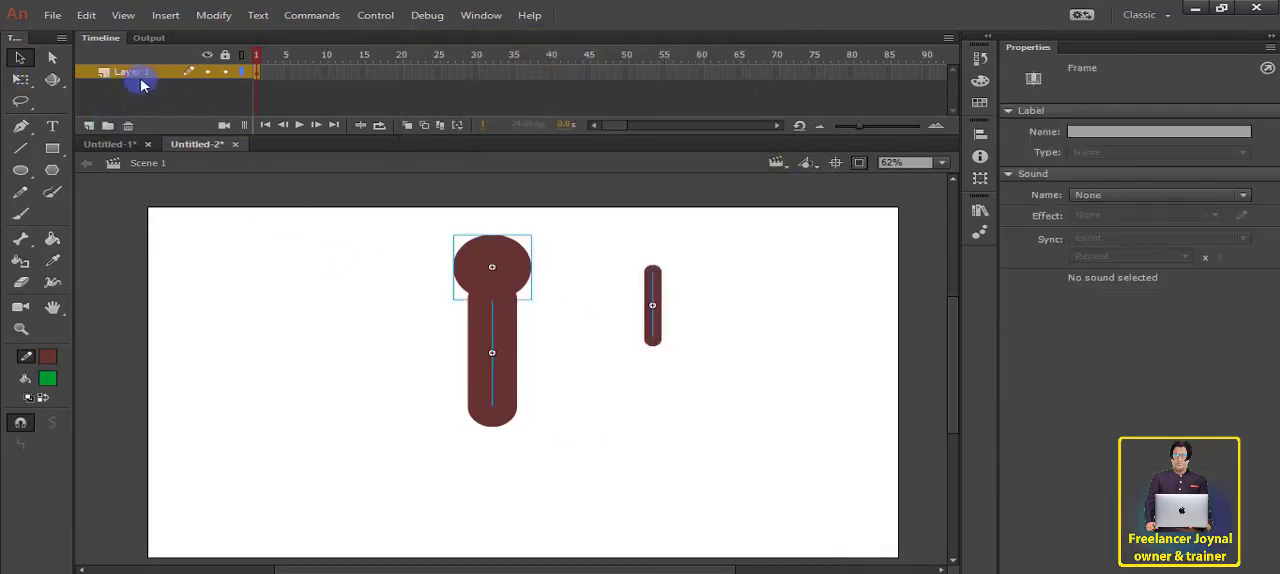
pyautogui.click(89, 126)
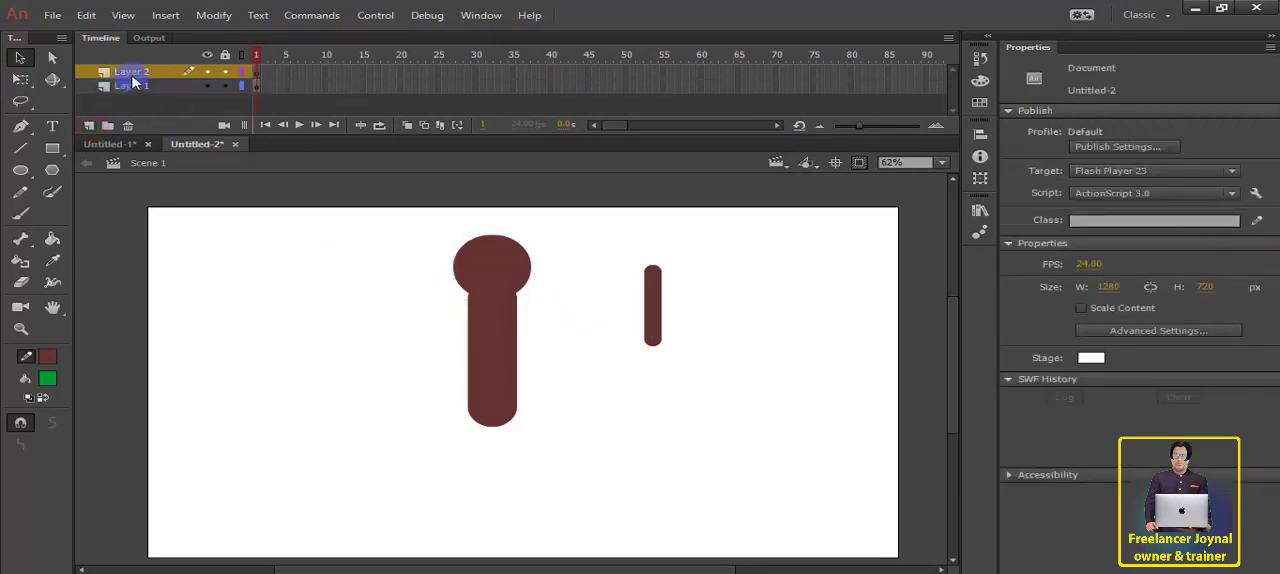
pyautogui.click(133, 76)
pyautogui.click(127, 126)
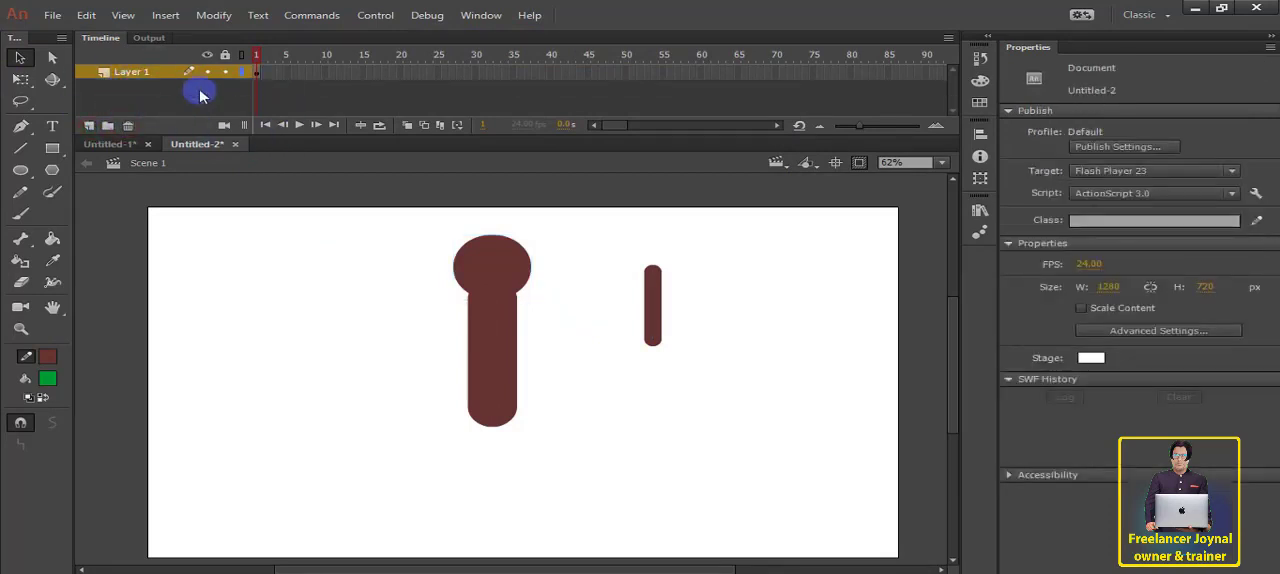
# Step: Duplicate the Hand 1 segment and place the copy directly beneath the original, end to end, to form a two-part arm
pyautogui.click(652, 308)
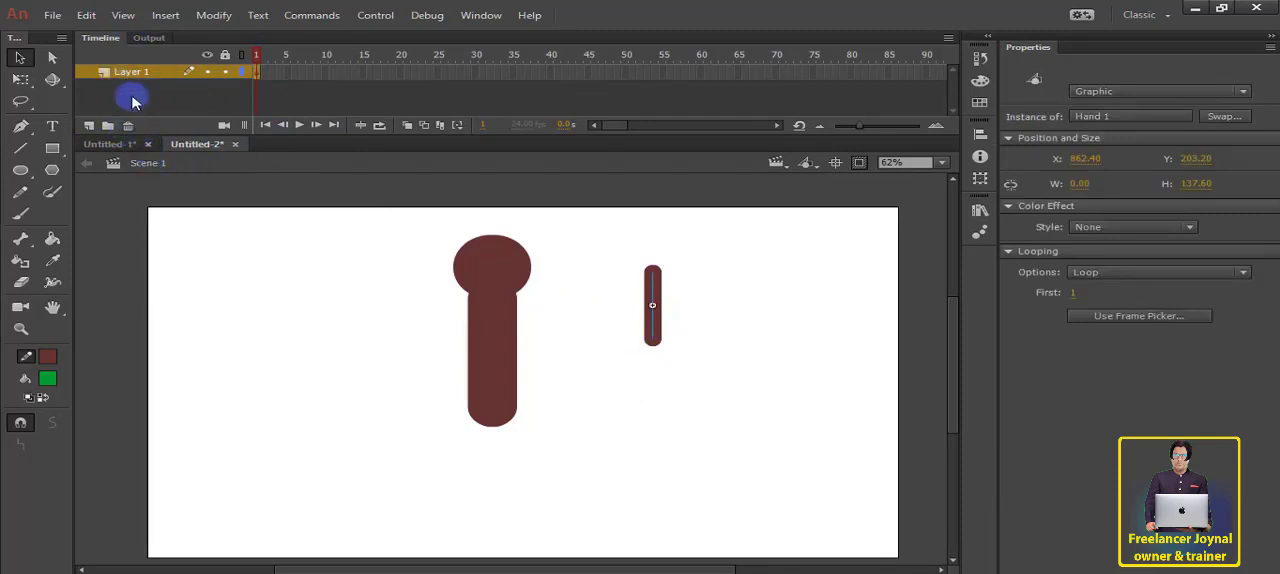
pyautogui.click(686, 286)
pyautogui.click(657, 286)
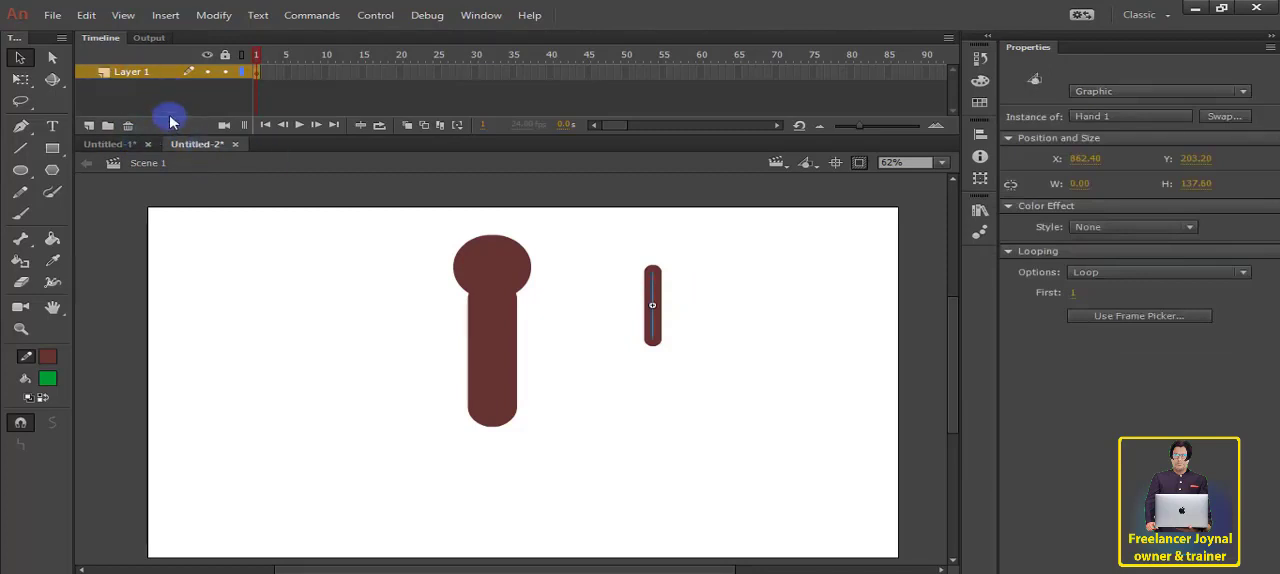
pyautogui.click(664, 306)
pyautogui.click(660, 300)
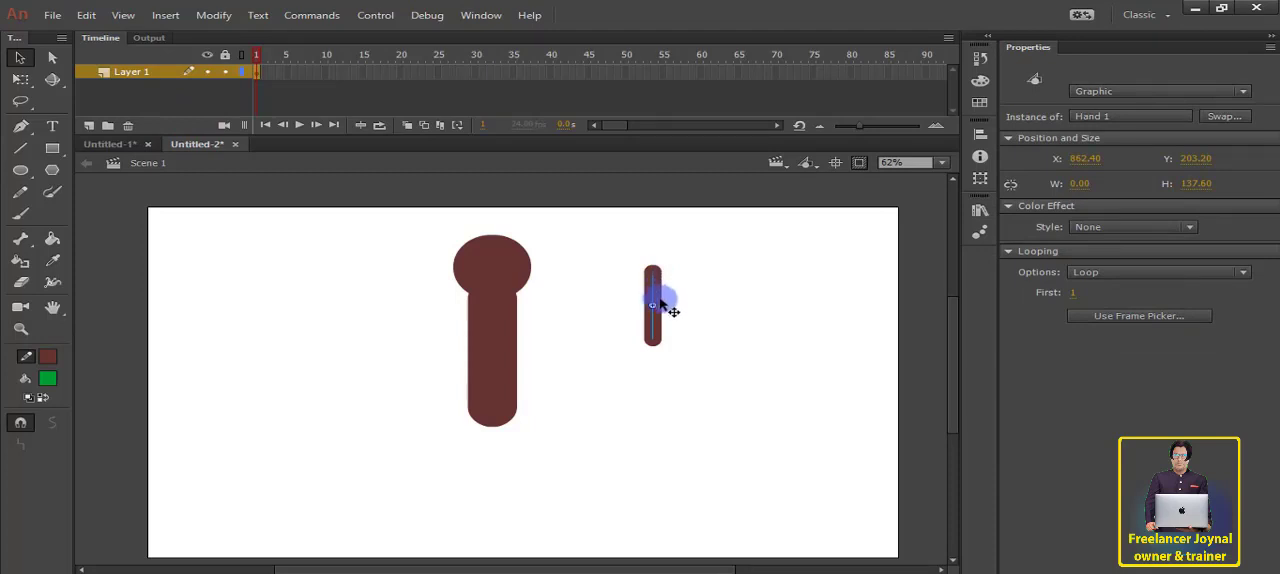
pyautogui.moveTo(661, 291); pyautogui.dragTo(662, 372)
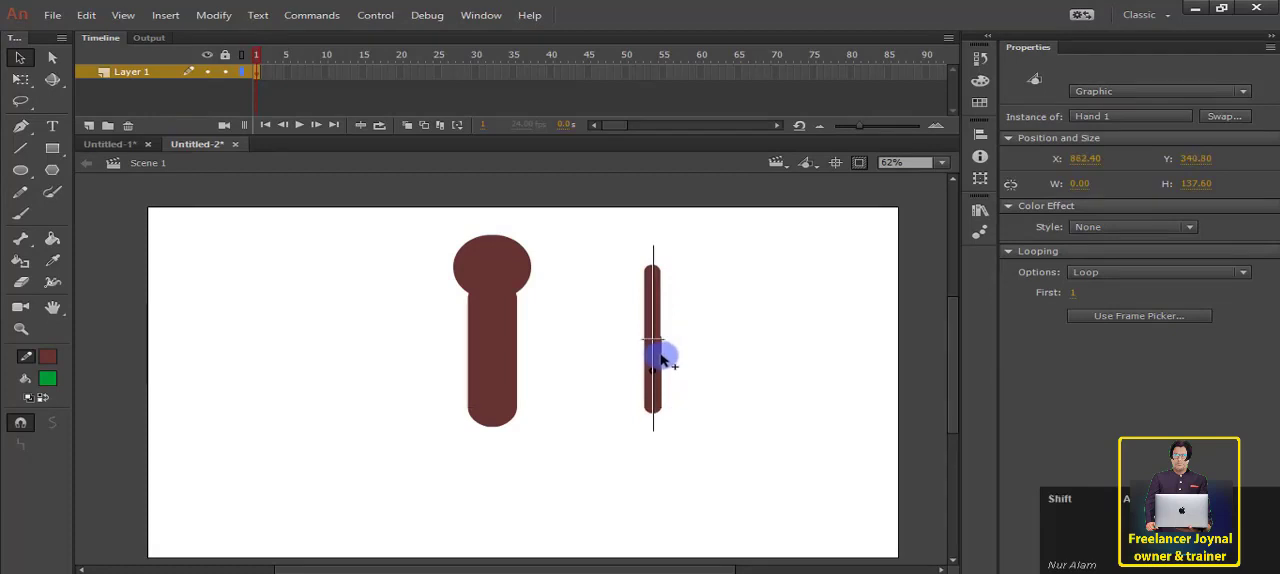
pyautogui.moveTo(661, 360); pyautogui.dragTo(662, 360)
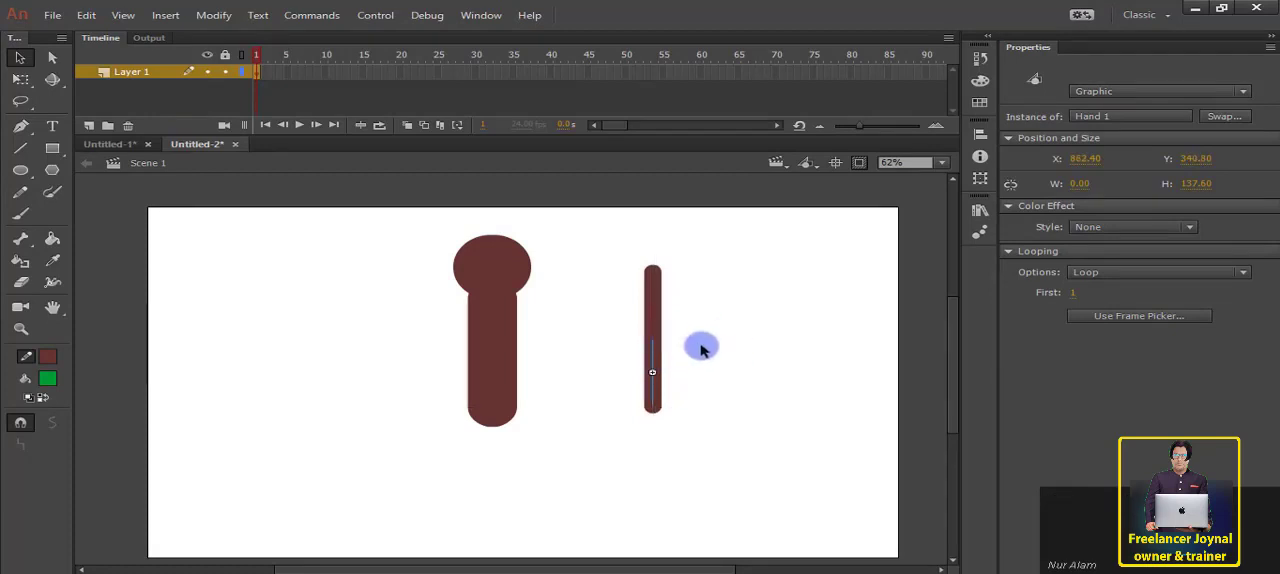
# Step: Duplicate the two-part arm a little to its right and move the original arm to the left side of the body
pyautogui.moveTo(625, 277); pyautogui.dragTo(760, 437)
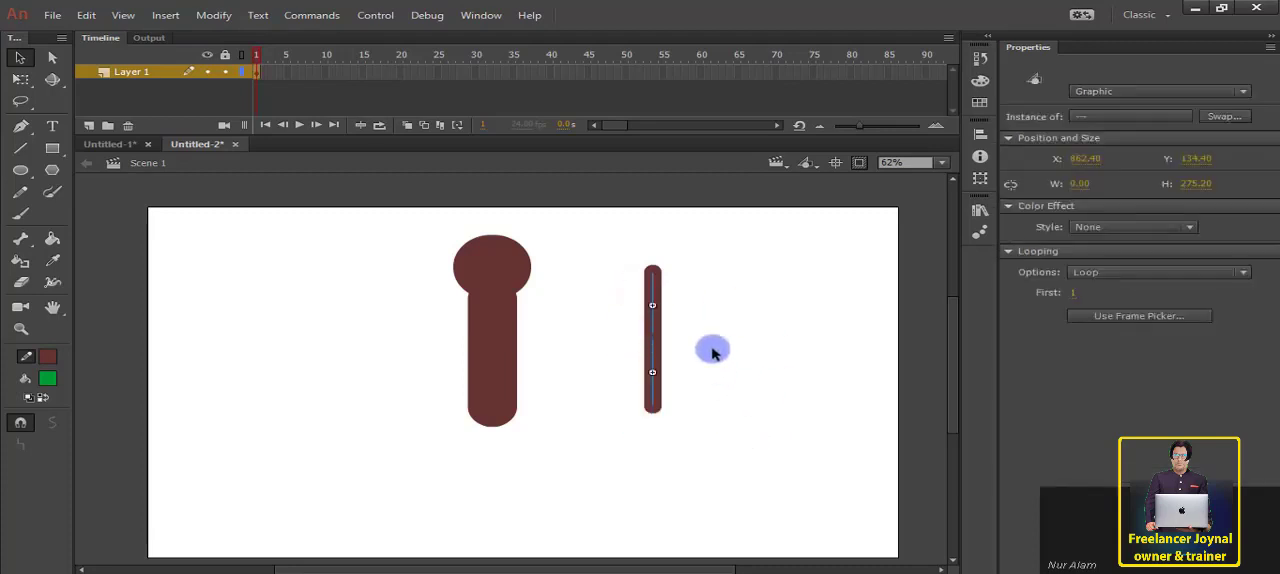
pyautogui.moveTo(661, 335); pyautogui.dragTo(701, 337)
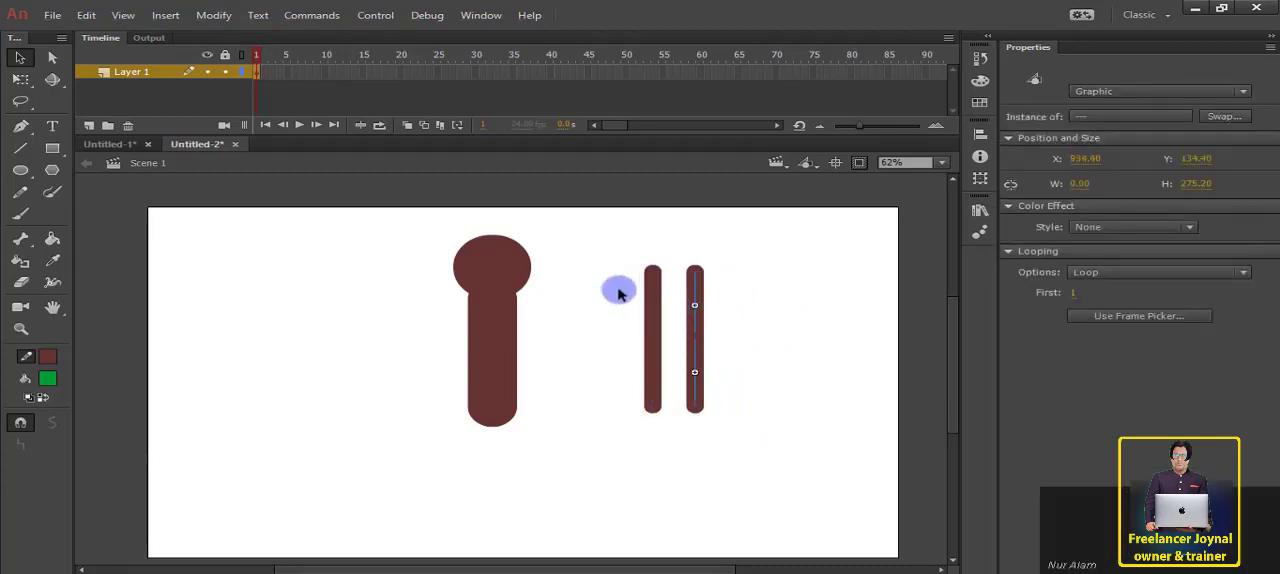
pyautogui.moveTo(592, 278); pyautogui.dragTo(684, 413)
pyautogui.moveTo(657, 350); pyautogui.dragTo(408, 368)
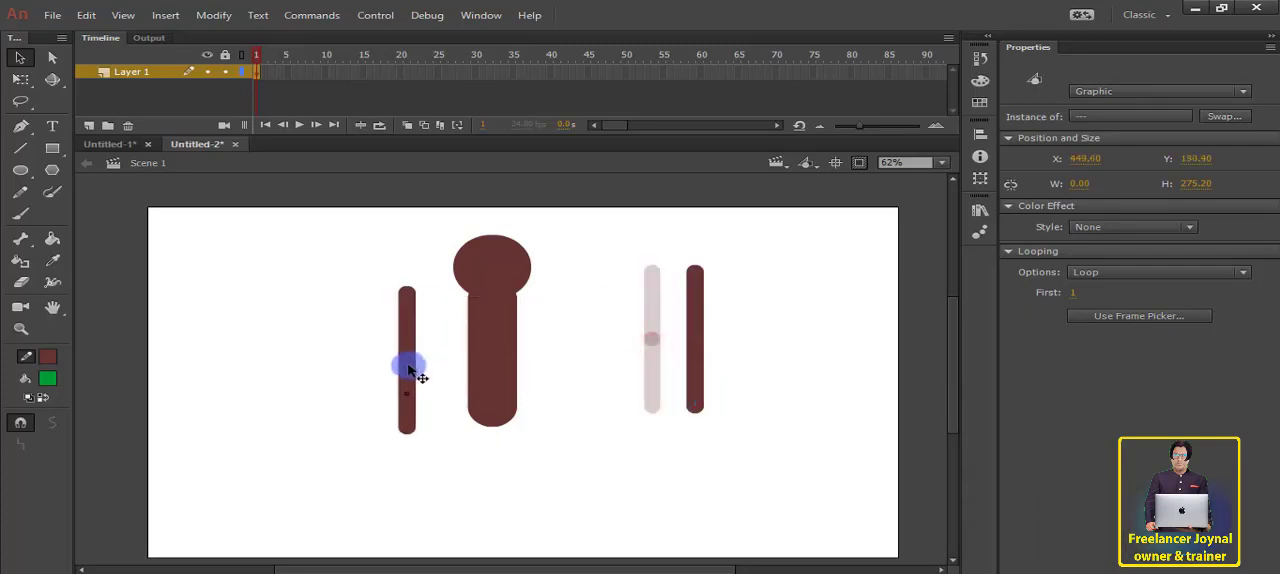
# Step: Rotate both arms outward with Free Transform and attach their upper ends to the left and right shoulders below the head
pyautogui.click(26, 86)
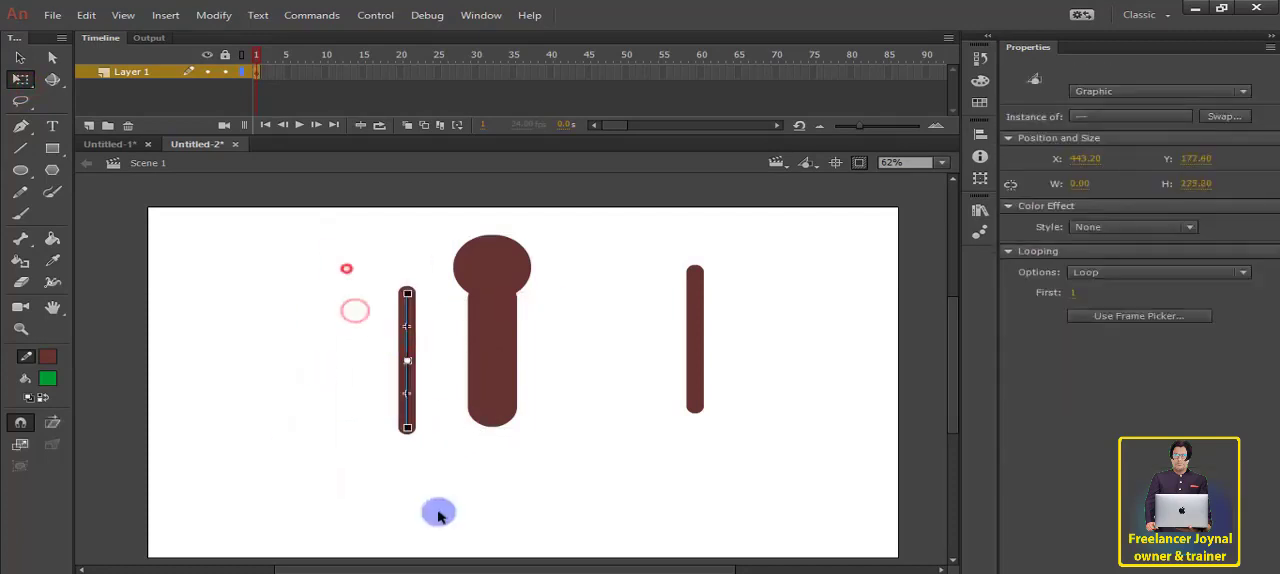
pyautogui.moveTo(409, 436); pyautogui.dragTo(349, 411)
pyautogui.moveTo(359, 362); pyautogui.dragTo(425, 387)
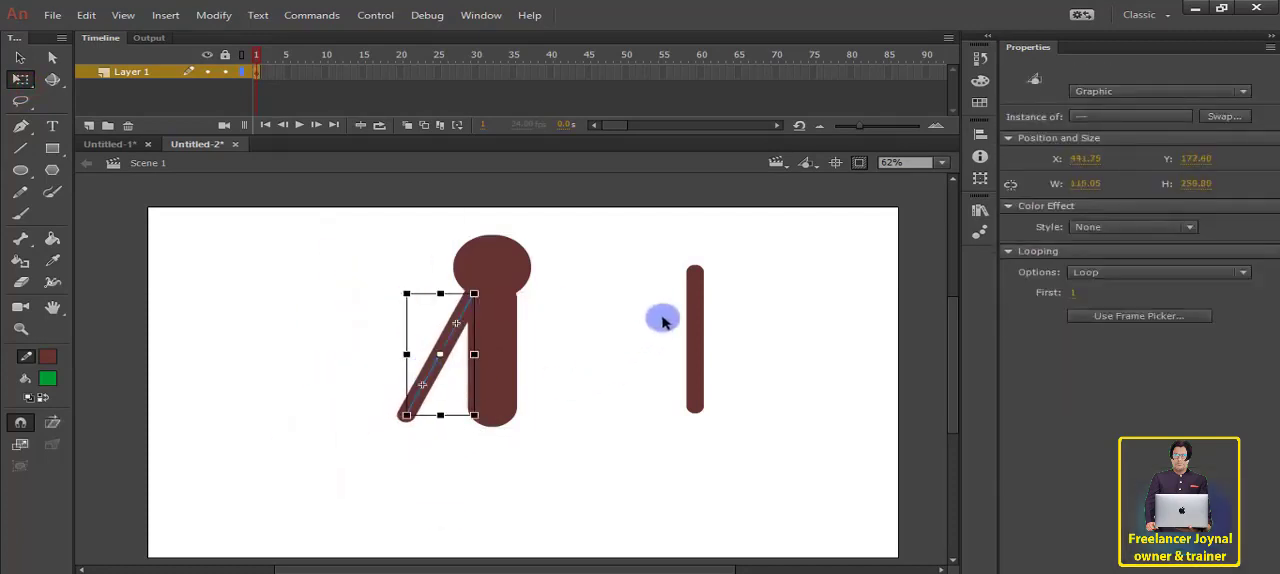
pyautogui.moveTo(634, 277); pyautogui.dragTo(760, 434)
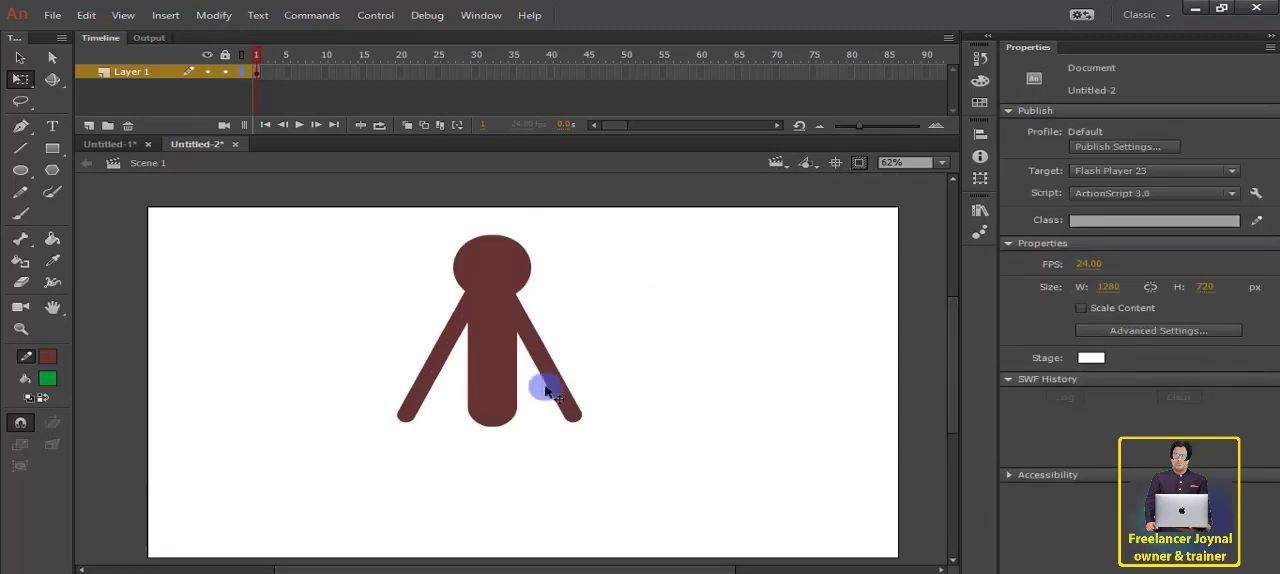
# Step: Draw a vertical line about 154 px long with a 30.10 stroke in the empty area right of the figure
pyautogui.scroll(-2, 565, 430)
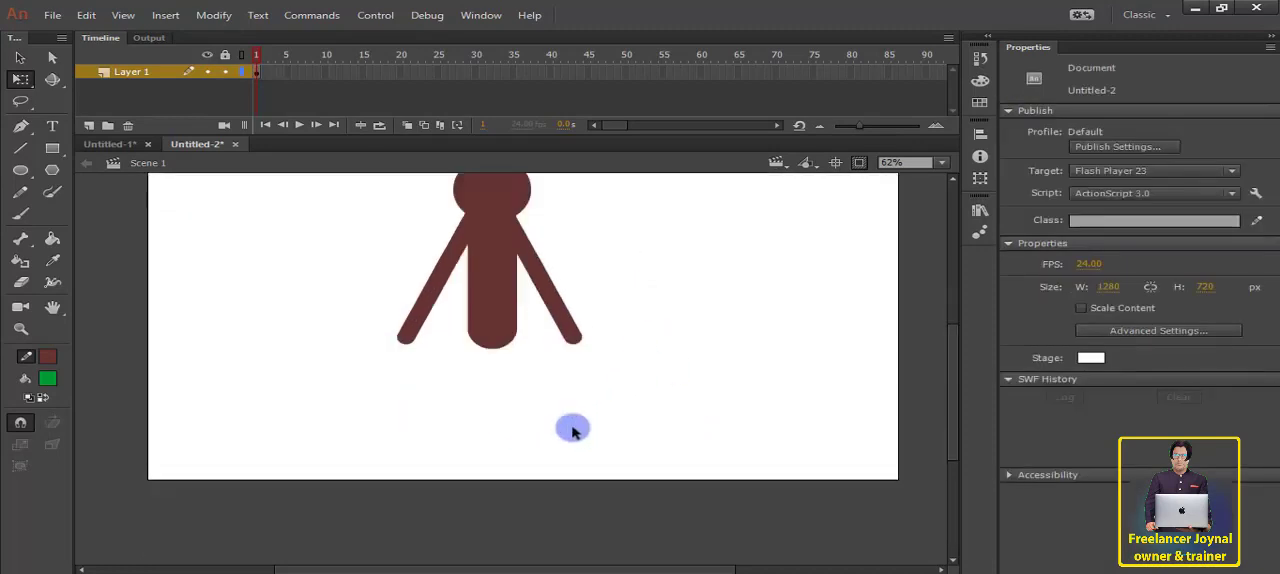
pyautogui.click(20, 150)
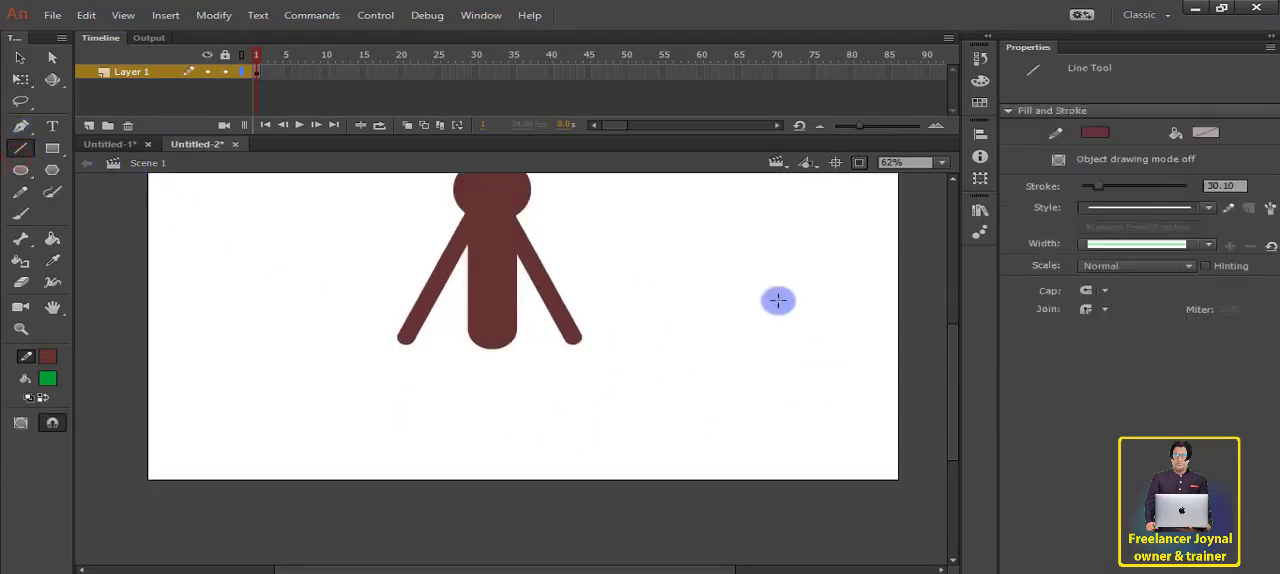
pyautogui.moveTo(728, 223)
pyautogui.mouseDown()
pyautogui.moveTo(746, 314)
pyautogui.moveTo(731, 343)
pyautogui.moveTo(728, 313)
pyautogui.mouseUp()
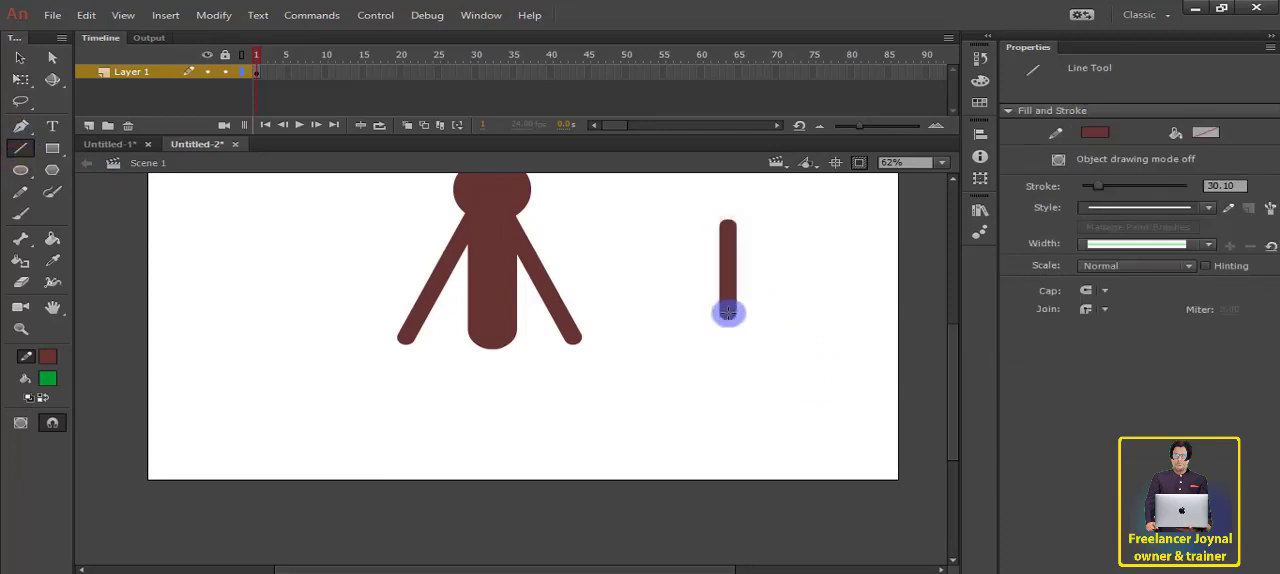
# Step: Convert the new vertical line to a graphic symbol named Leg 1
pyautogui.click(20, 57)
pyautogui.click(731, 271)
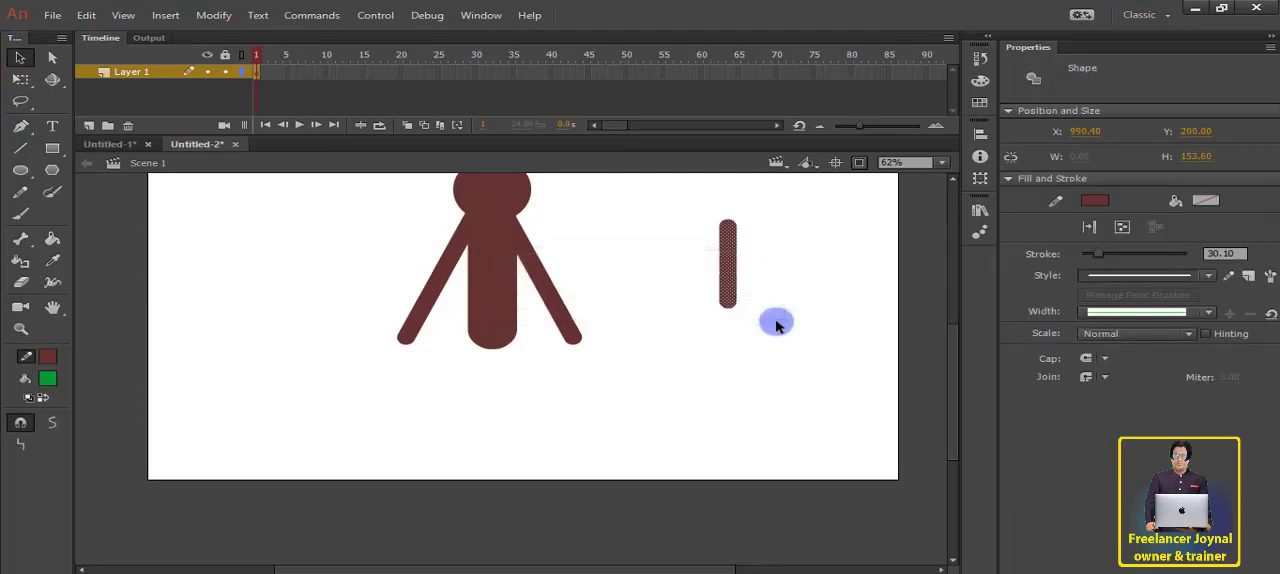
pyautogui.press('F8')
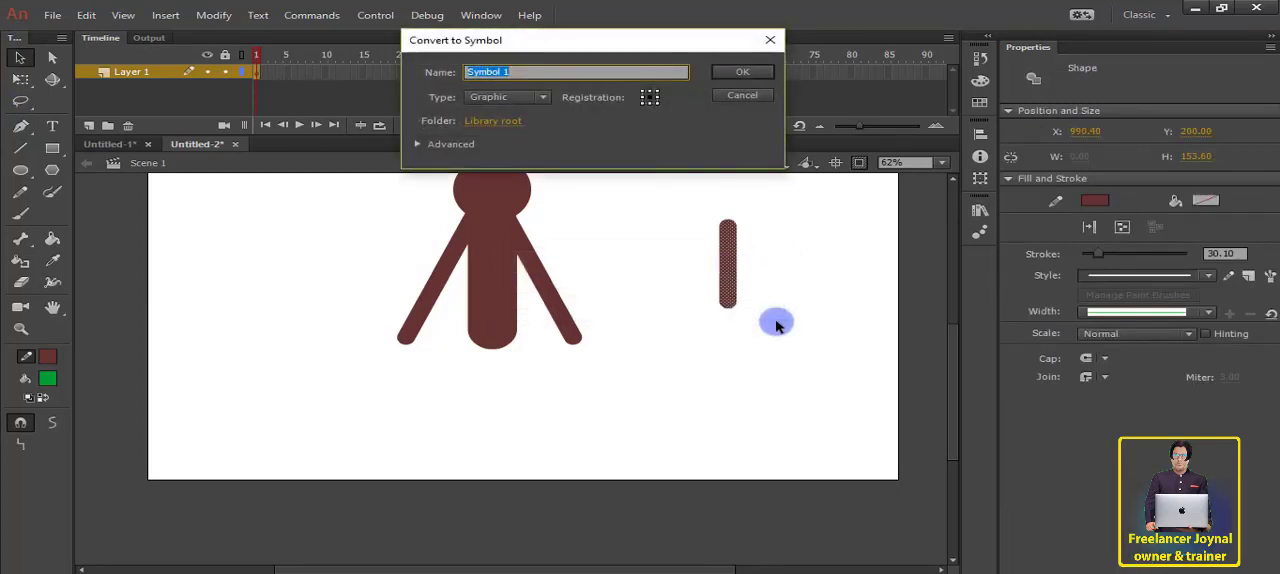
pyautogui.press('shift')
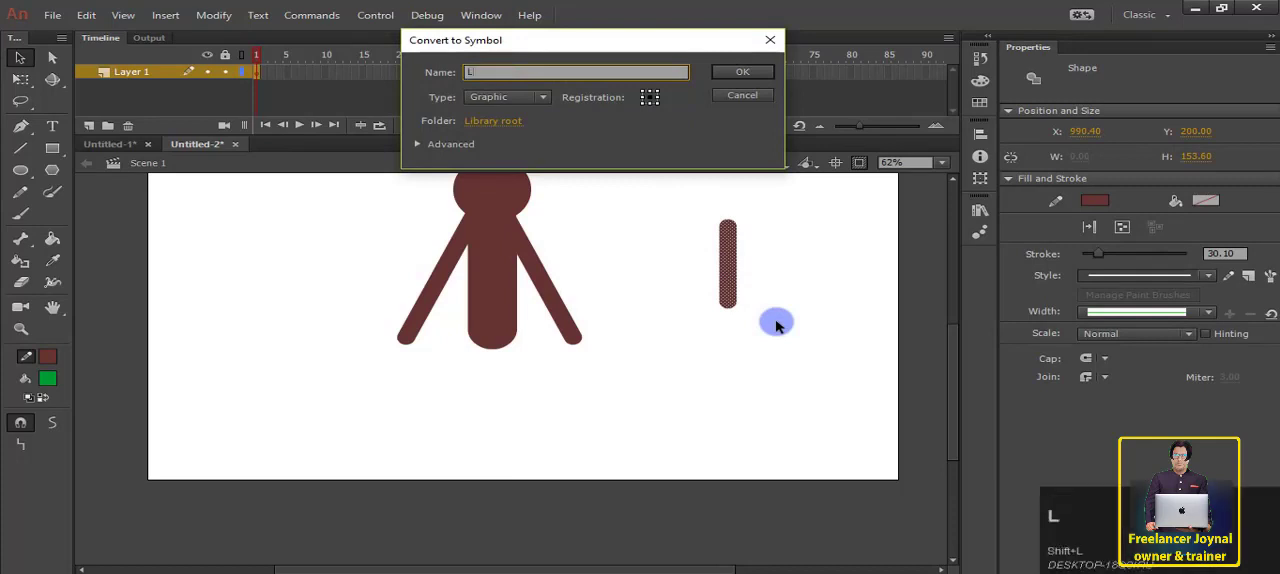
pyautogui.write('Leg 1')
pyautogui.press('Return')
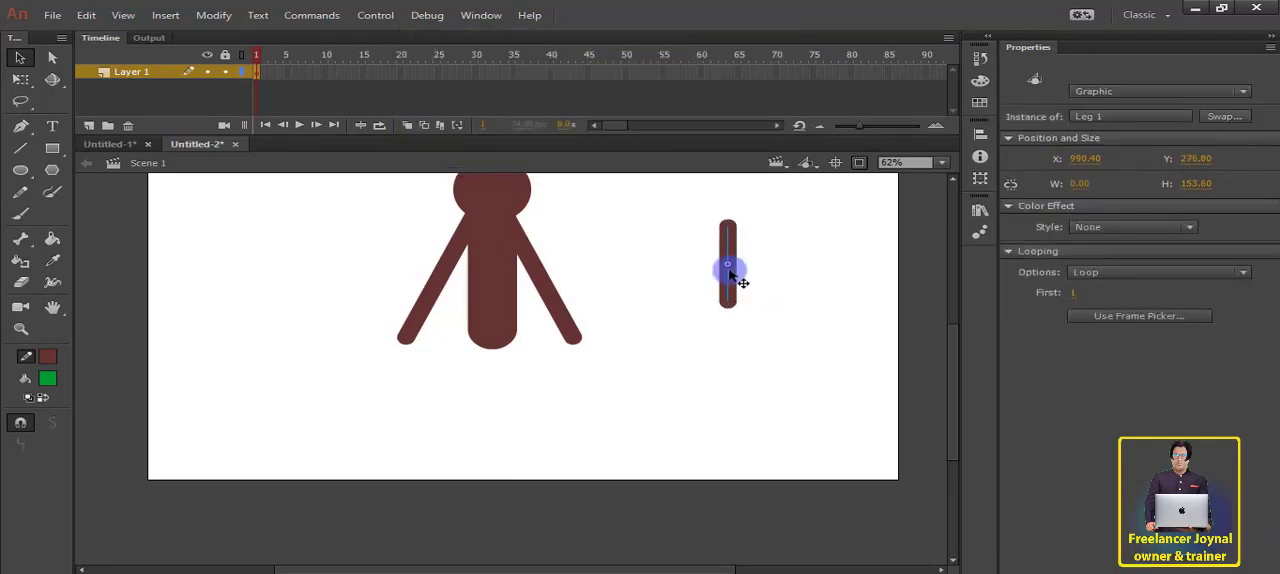
# Step: Duplicate the Leg 1 segment end to end beneath itself and copy the resulting two-part leg alongside to its right
pyautogui.moveTo(729, 273); pyautogui.dragTo(738, 355)
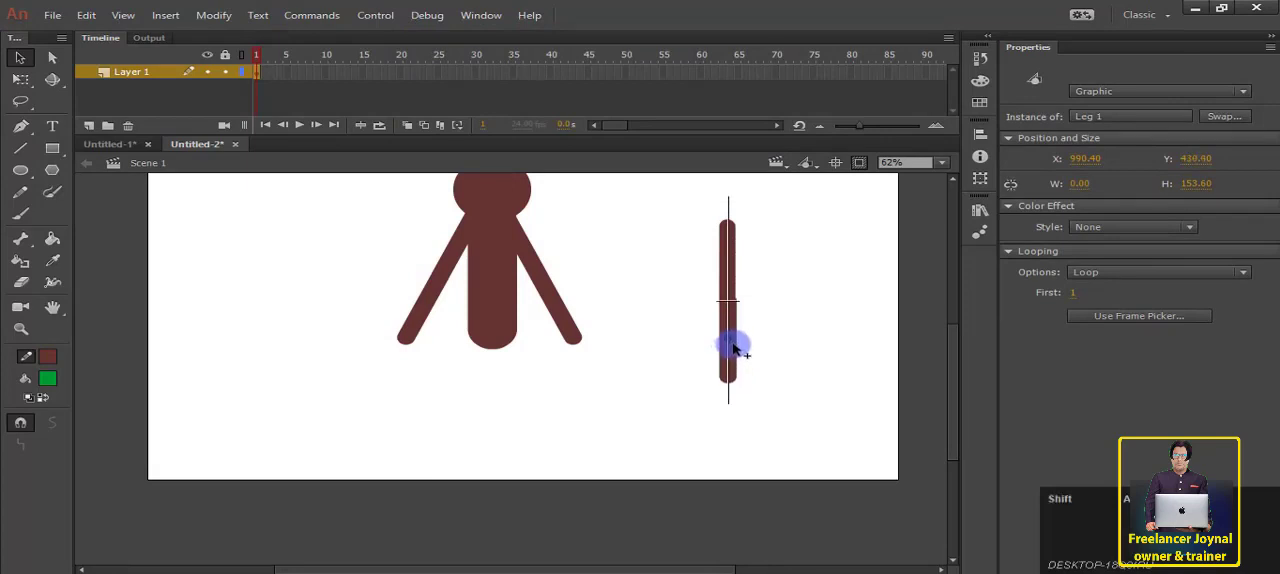
pyautogui.click(766, 315)
pyautogui.moveTo(670, 252); pyautogui.dragTo(803, 403)
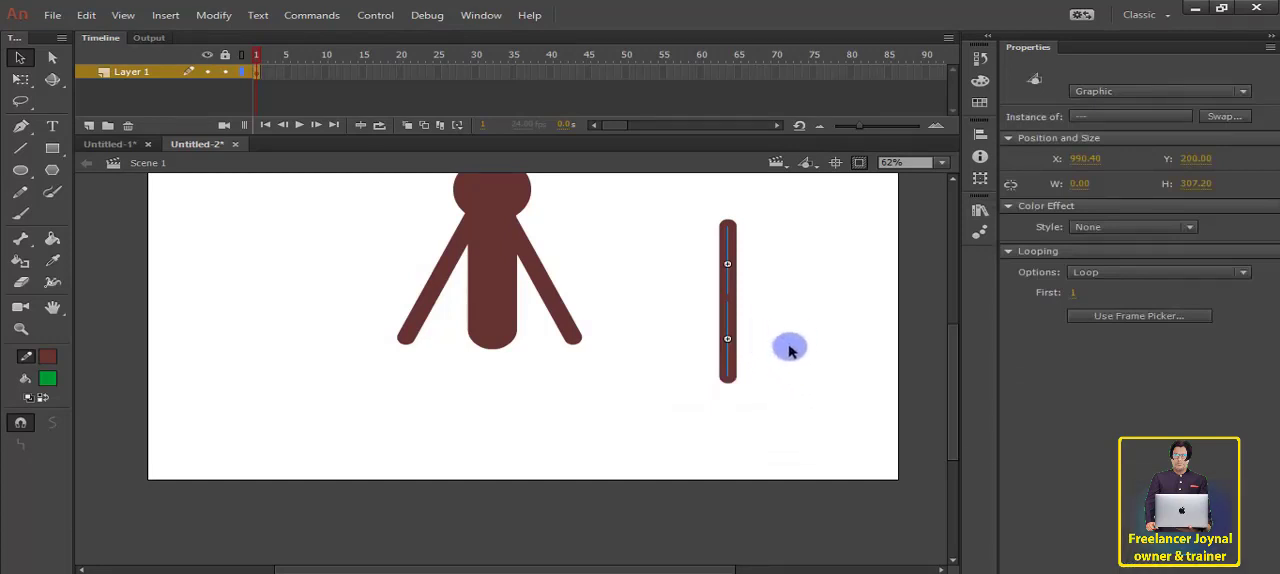
pyautogui.moveTo(731, 317); pyautogui.dragTo(768, 320)
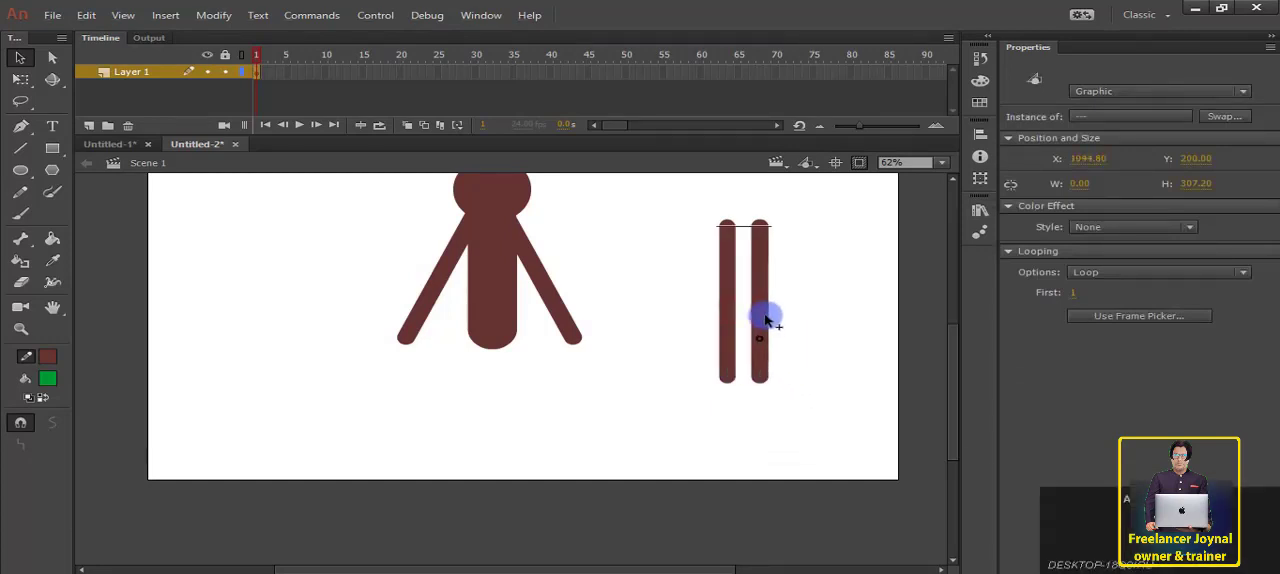
# Step: Move both legs together under the body and nudge them horizontally until they line up with its sides
pyautogui.moveTo(800, 194); pyautogui.dragTo(699, 415)
pyautogui.moveTo(757, 290); pyautogui.dragTo(505, 392)
pyautogui.press('Right')
pyautogui.press('Right')
pyautogui.press('Right')
pyautogui.press('Right')
pyautogui.press('Right')
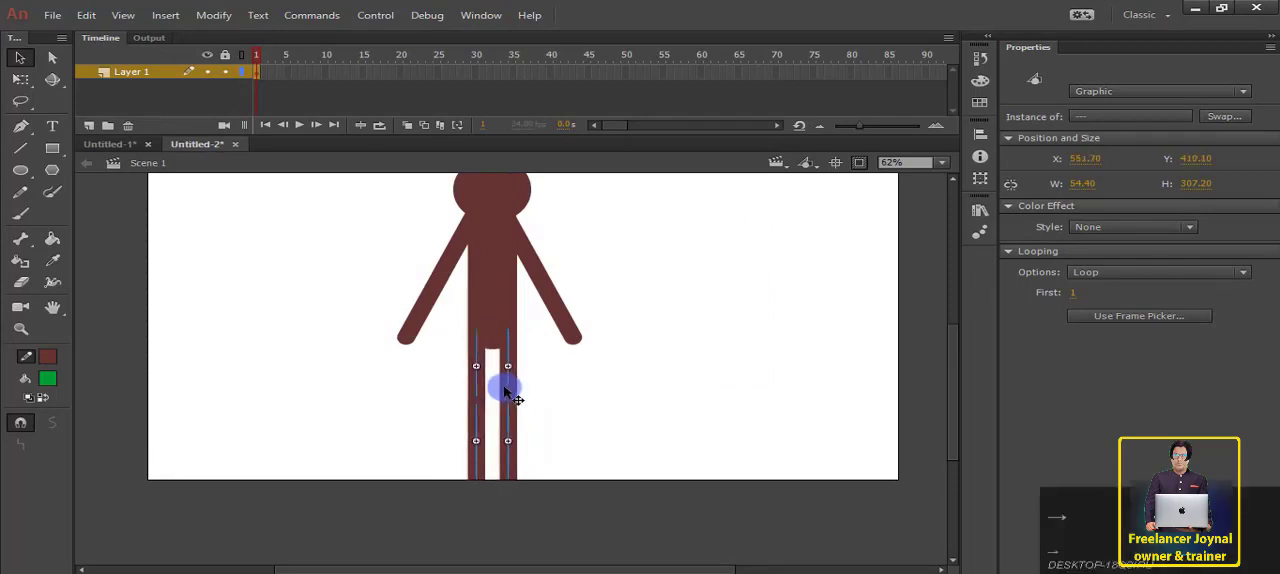
pyautogui.press('Left')
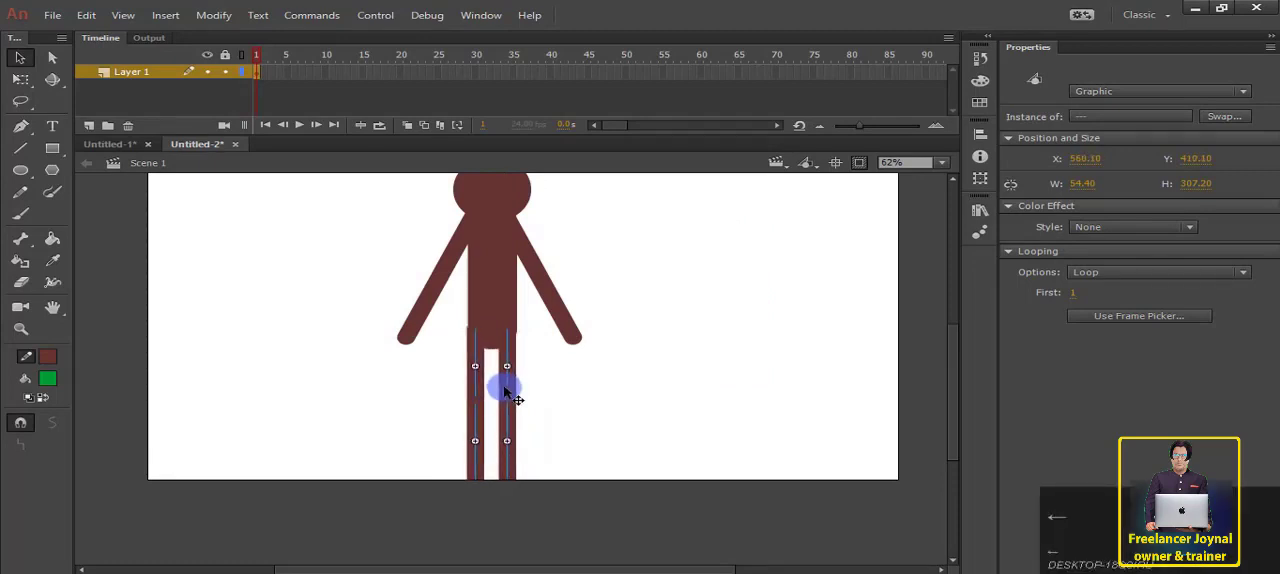
pyautogui.click(651, 437)
# Step: Select the entire figure and move it slightly upward so that it fits within the stage
pyautogui.scroll(1, 651, 437)
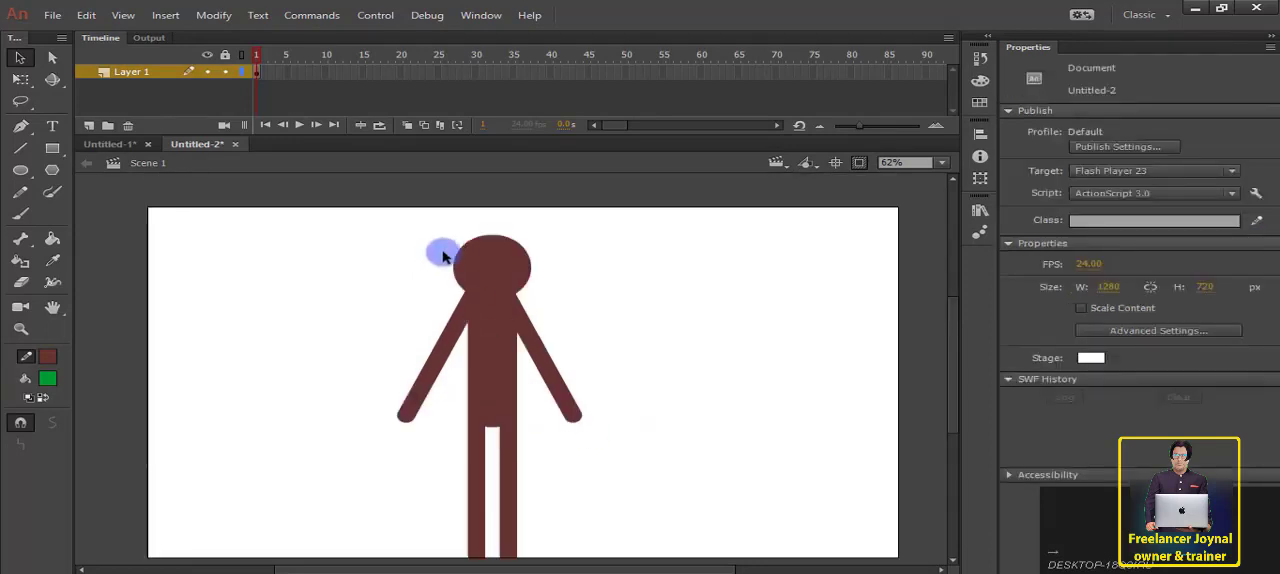
pyautogui.scroll(-1, 480, 302)
pyautogui.moveTo(384, 241); pyautogui.dragTo(676, 548)
pyautogui.moveTo(494, 366); pyautogui.dragTo(496, 352)
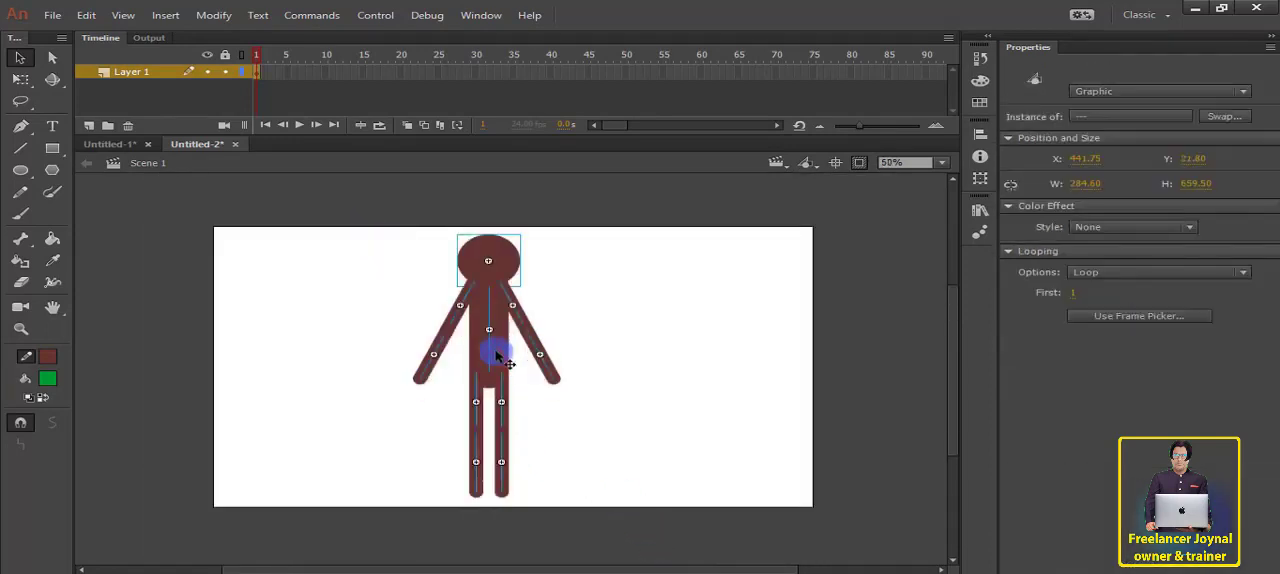
pyautogui.click(20, 79)
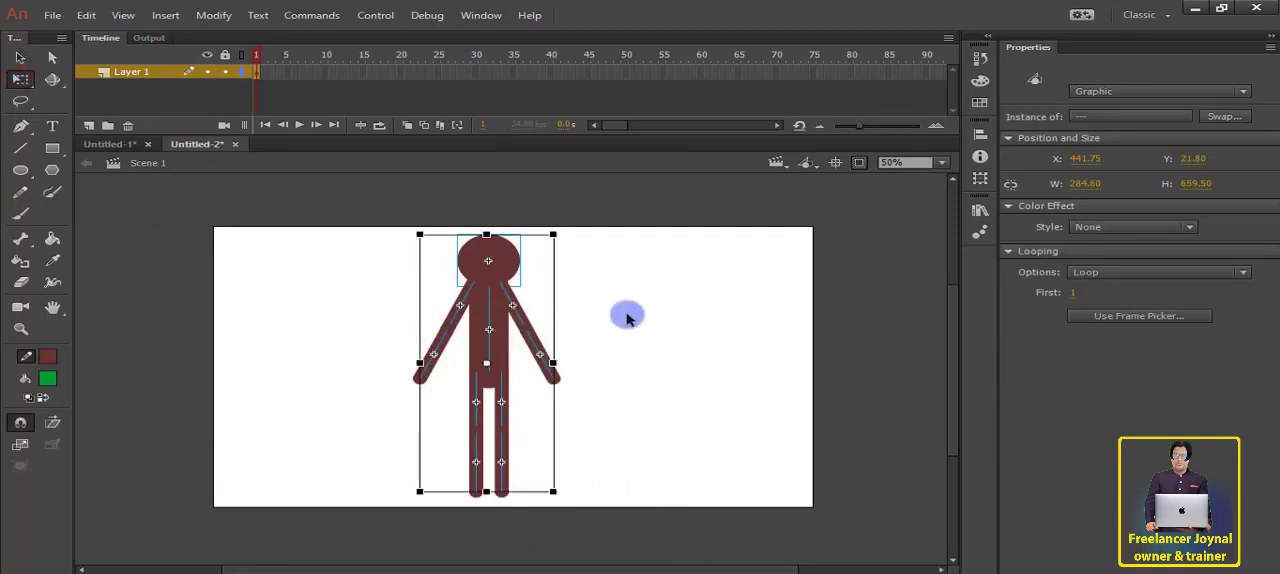
pyautogui.click(627, 317)
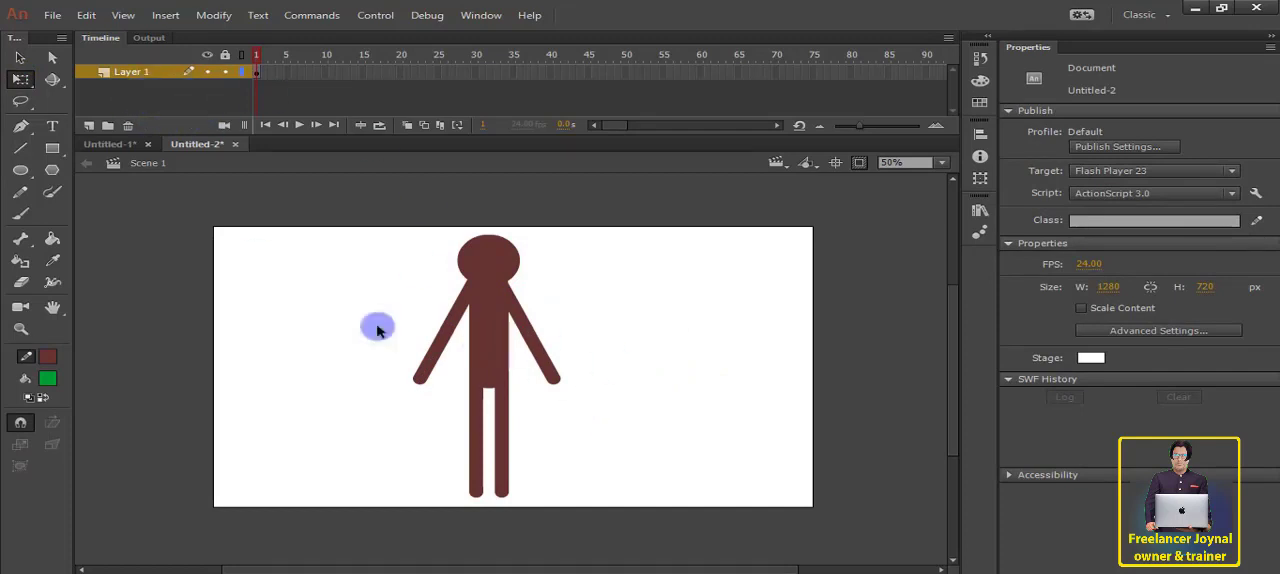
# Step: Rename Layer 1 to Head
pyautogui.click(500, 259)
pyautogui.doubleClick(134, 72)
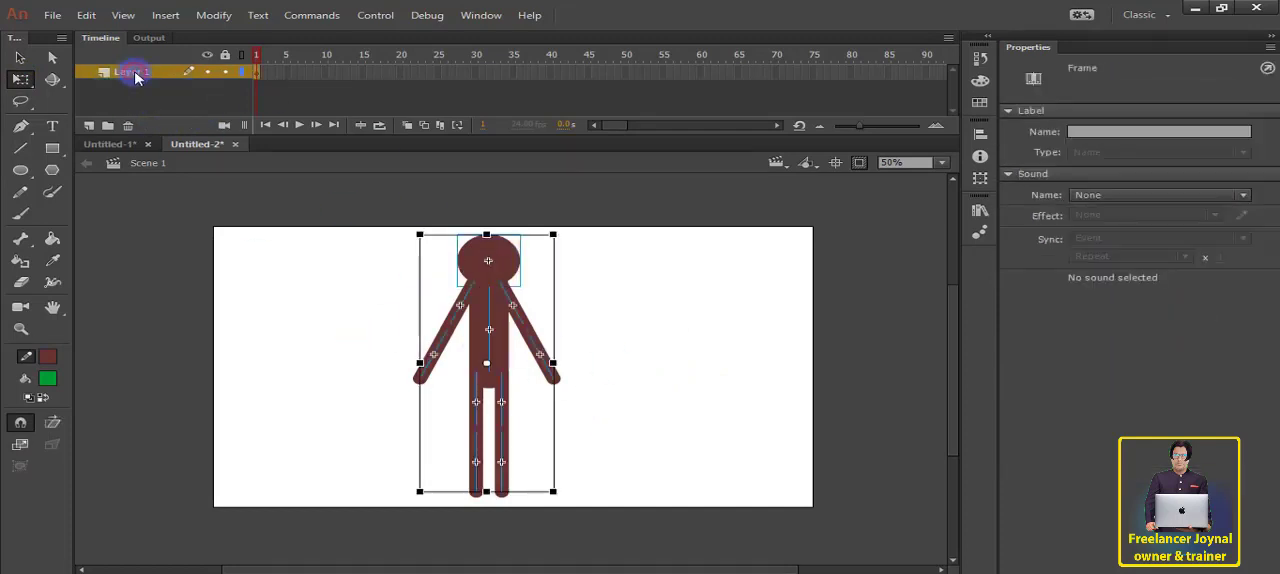
pyautogui.moveTo(160, 70); pyautogui.dragTo(88, 74)
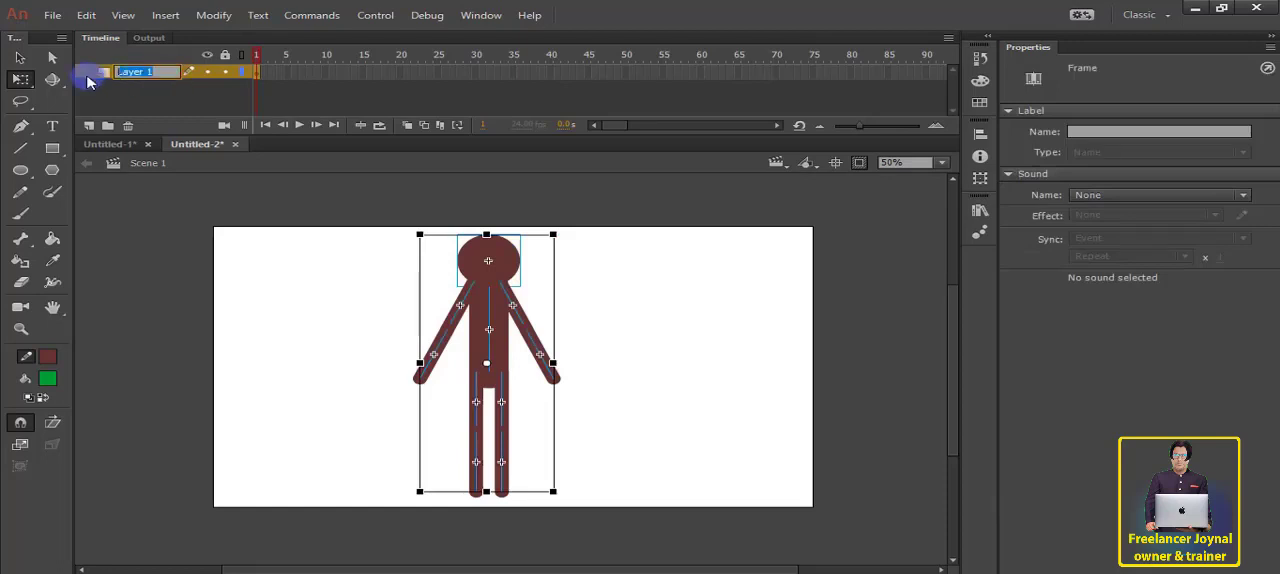
pyautogui.press('shift')
pyautogui.write('Head')
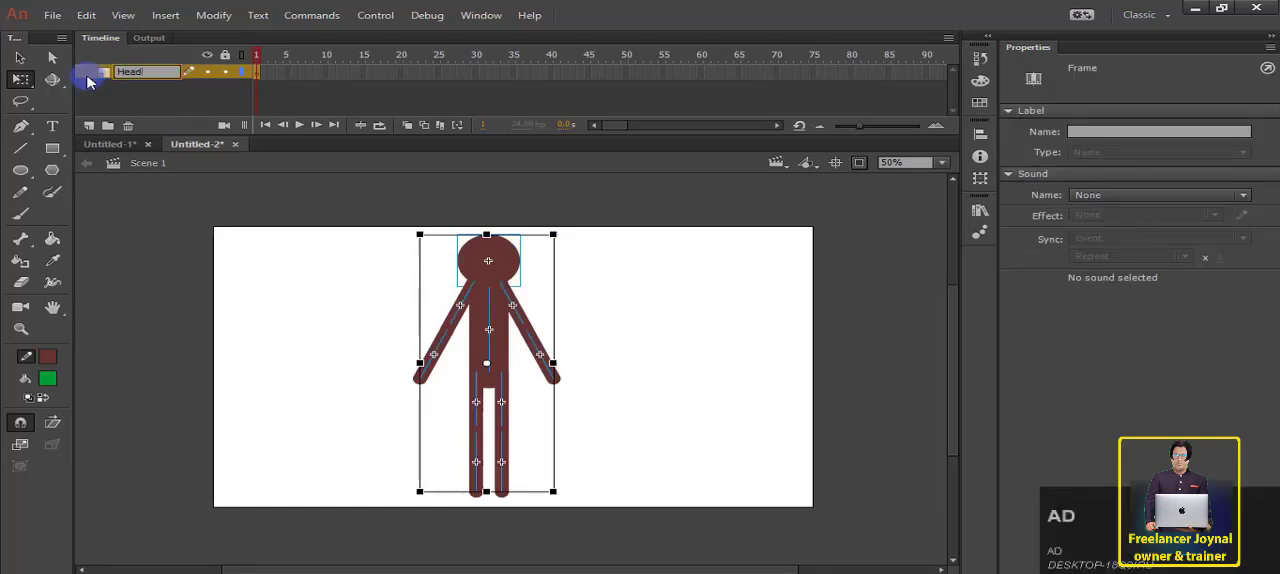
pyautogui.press('Return')
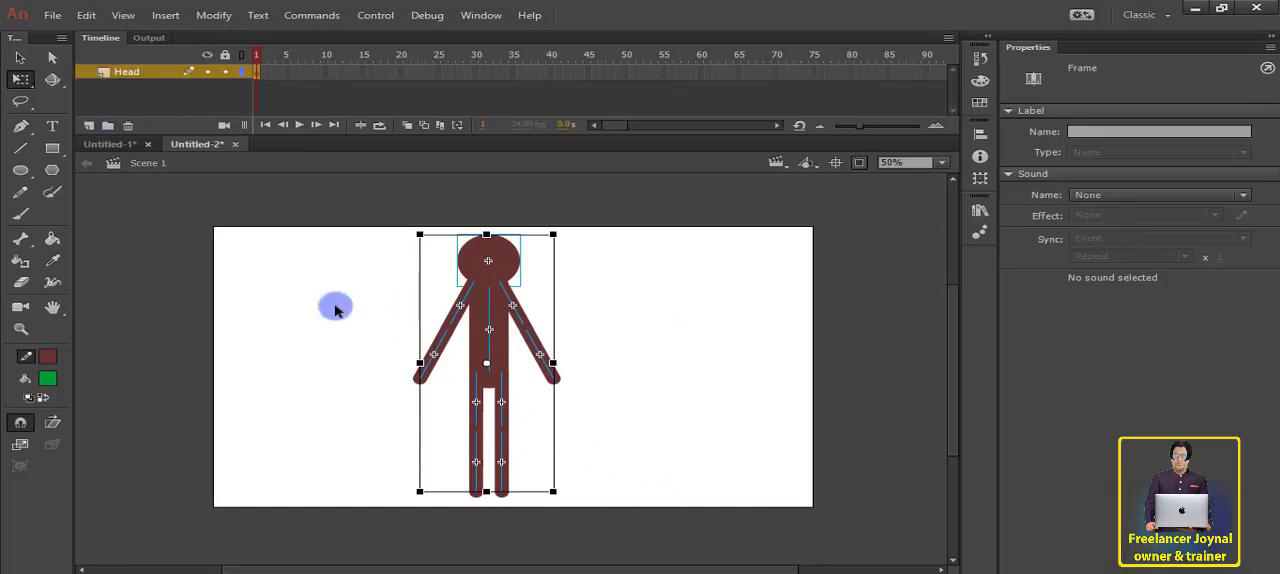
# Step: Add a new layer above Head and name it Bodey
pyautogui.click(89, 125)
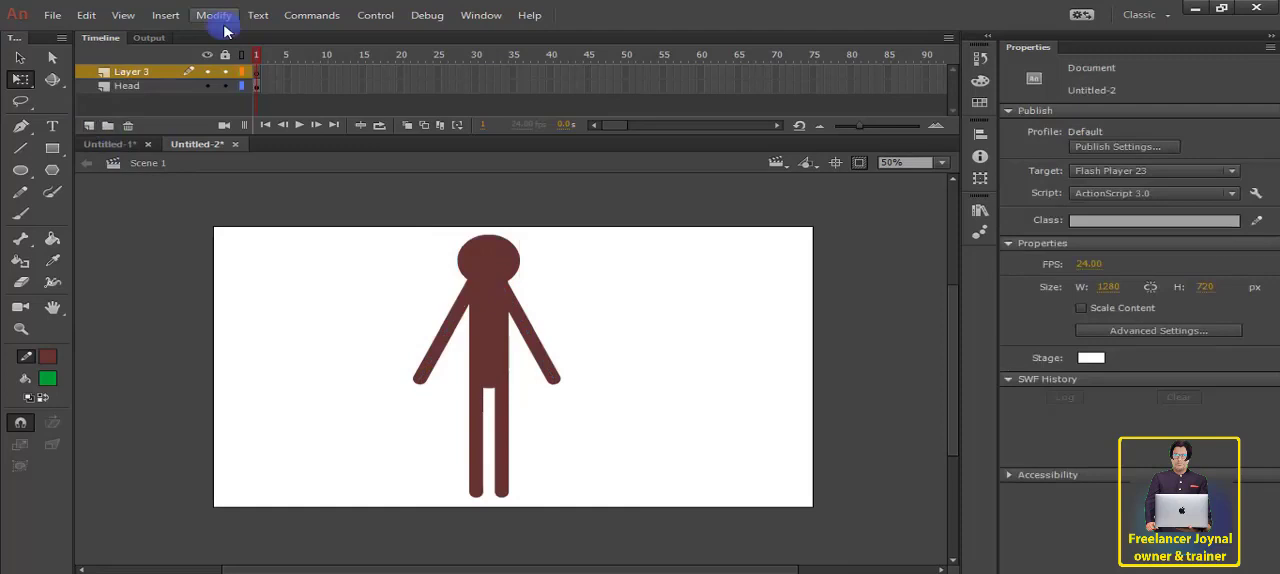
pyautogui.doubleClick(127, 73)
pyautogui.press('Return')
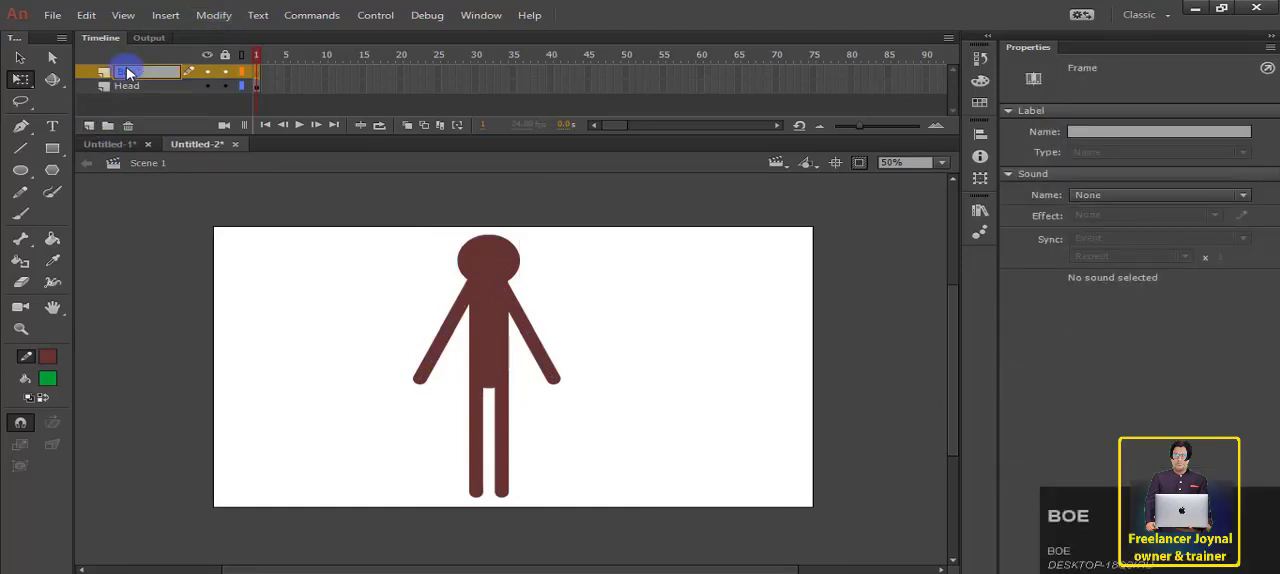
pyautogui.write('Bodey')
pyautogui.press('Return')
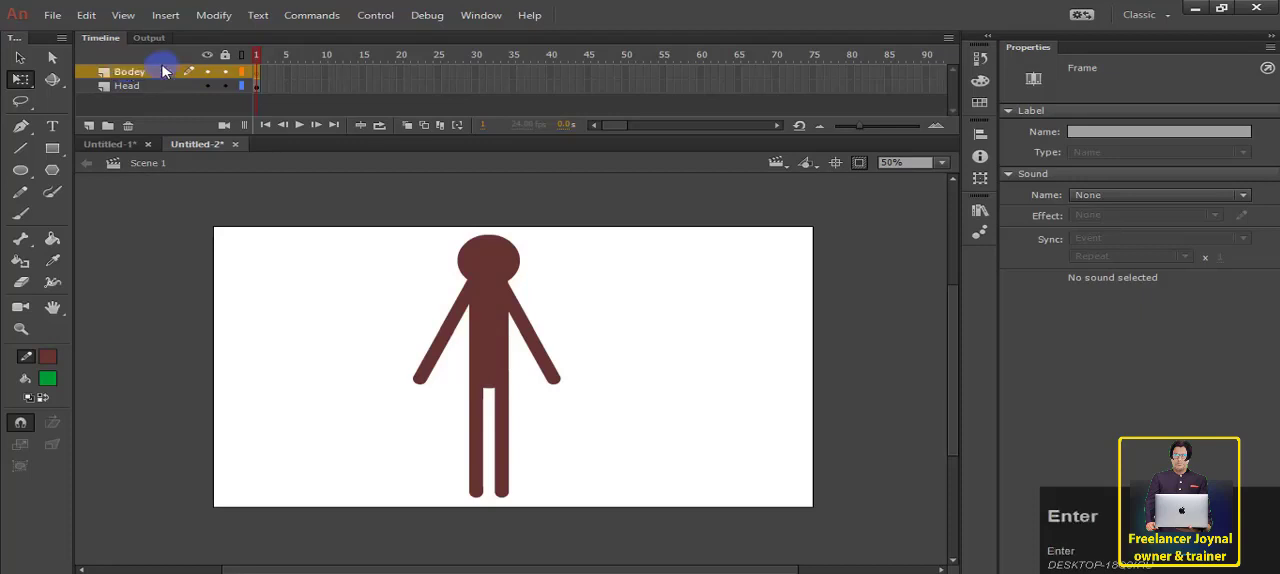
# Step: Add a new layer above Bodey and name it Hand 1
pyautogui.click(89, 125)
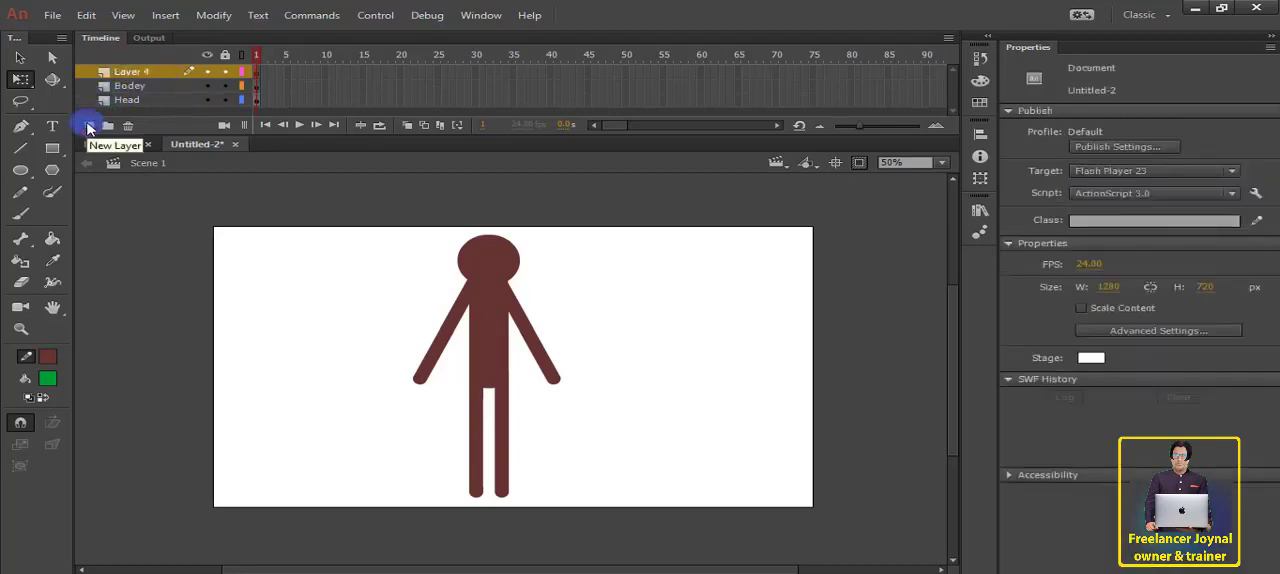
pyautogui.doubleClick(123, 76)
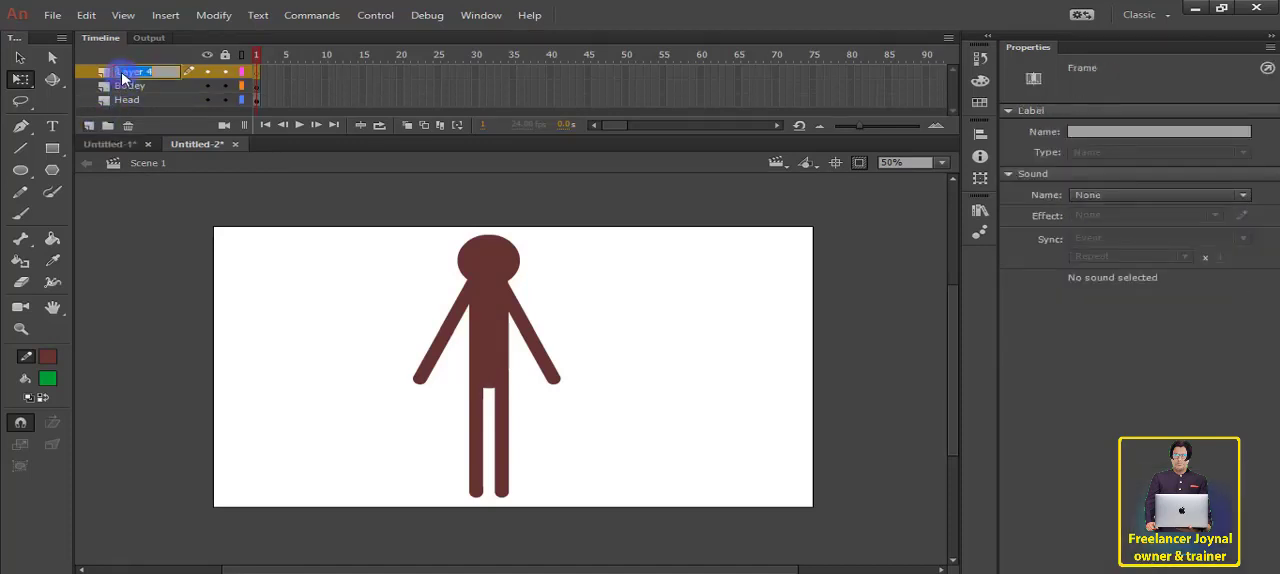
pyautogui.write('Hand ')
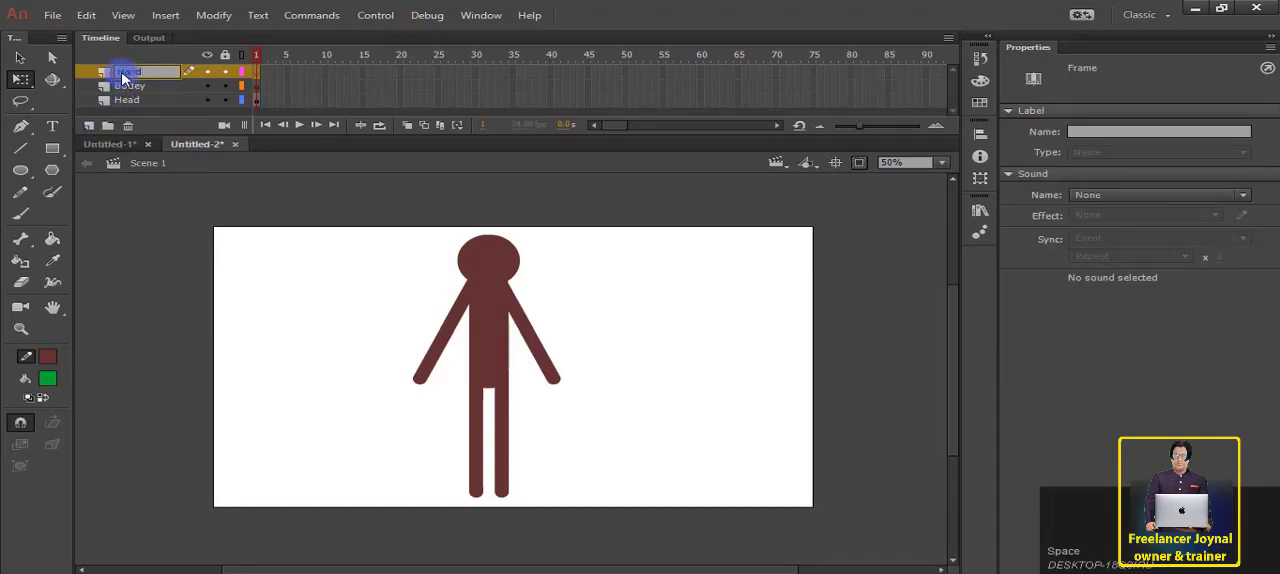
pyautogui.write('1')
pyautogui.click(418, 290)
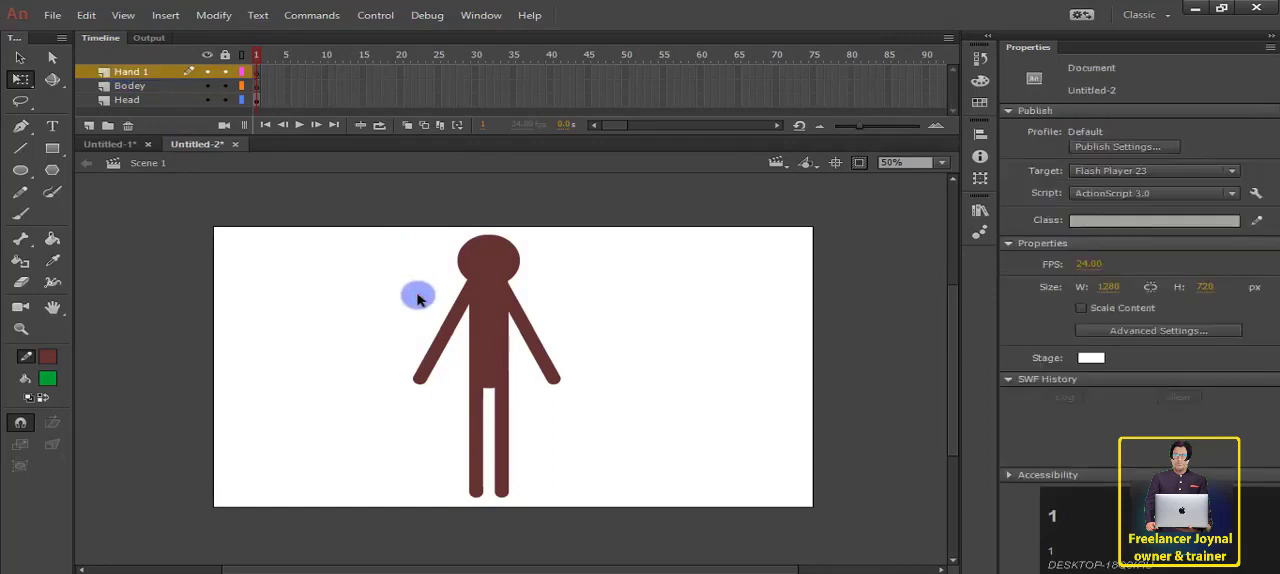
# Step: Add a new layer above Hand 1 and name it Hand 2
pyautogui.click(88, 125)
pyautogui.doubleClick(137, 75)
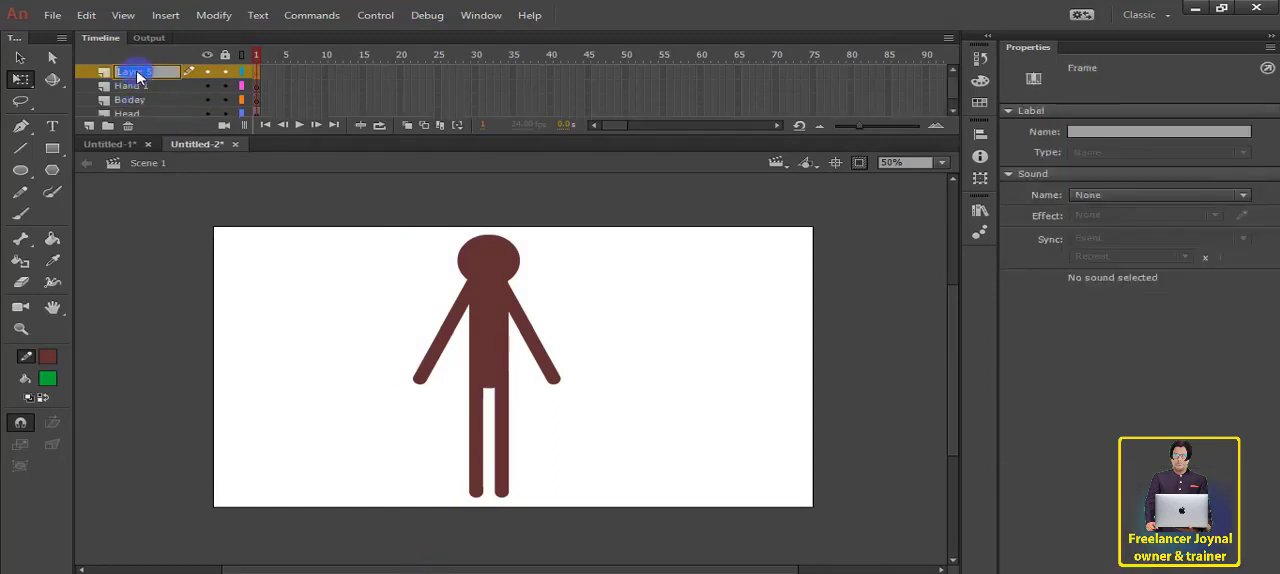
pyautogui.write('Hand ')
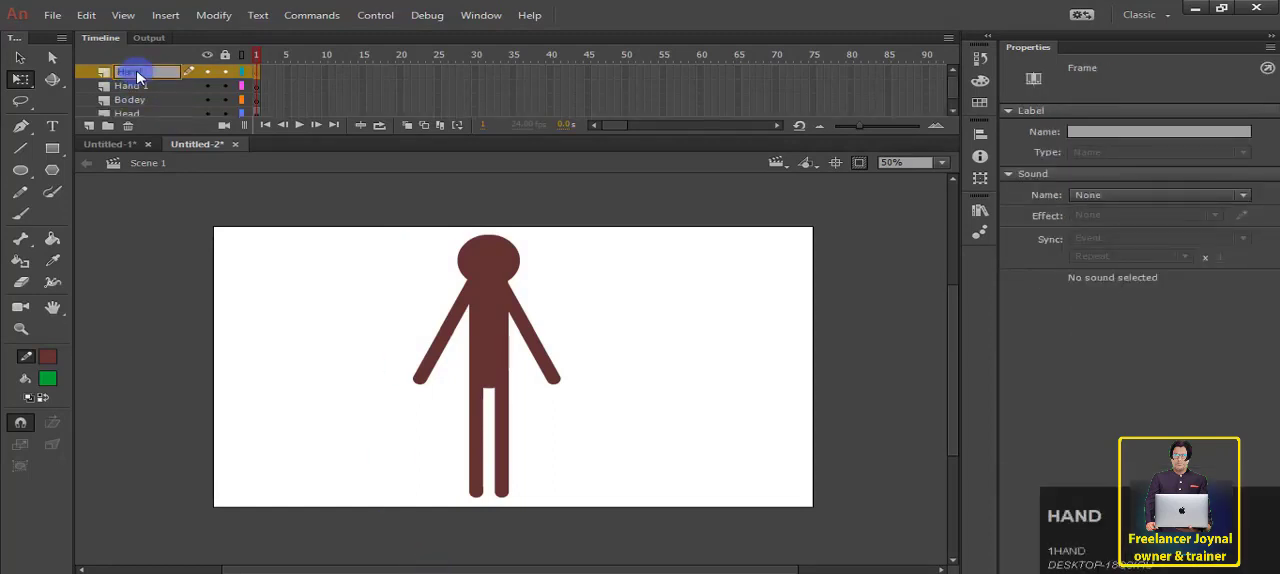
pyautogui.write('2')
pyautogui.press('Return')
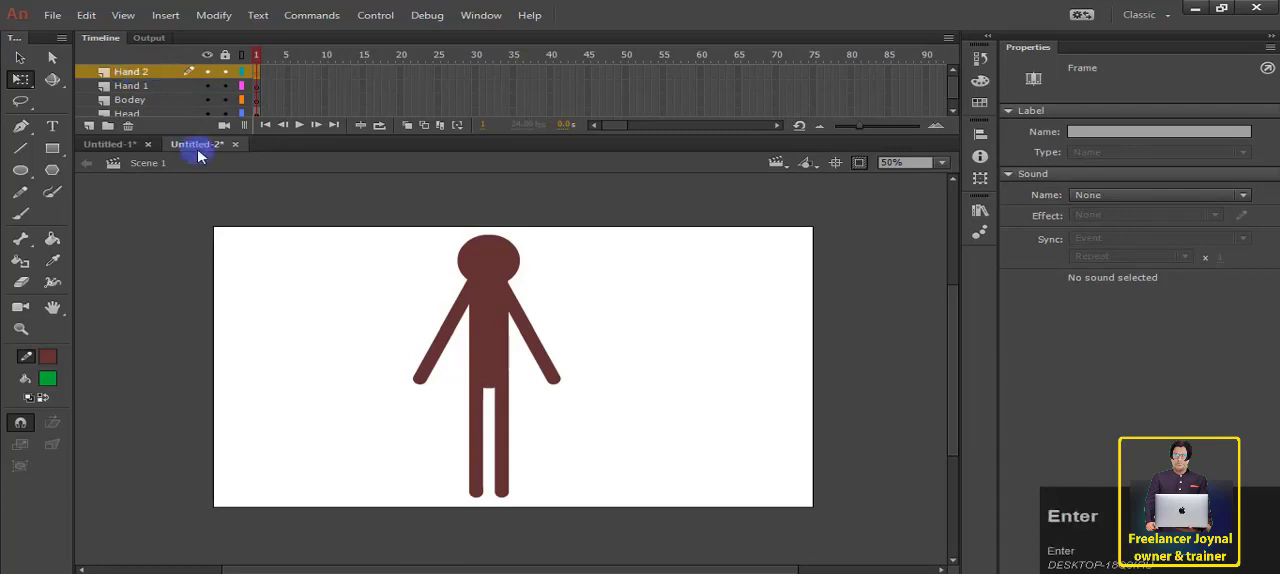
# Step: Duplicate the Hand 2 layer and rename the copy Hand 3
pyautogui.moveTo(128, 72); pyautogui.dragTo(88, 126)
pyautogui.doubleClick(144, 71)
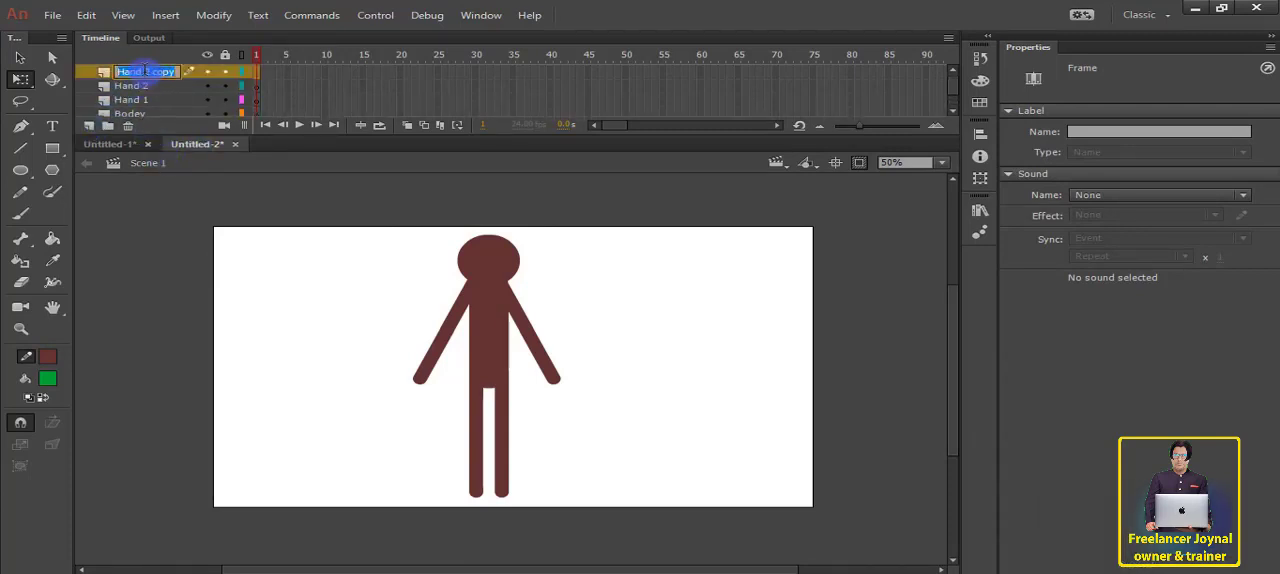
pyautogui.write('Hand 3')
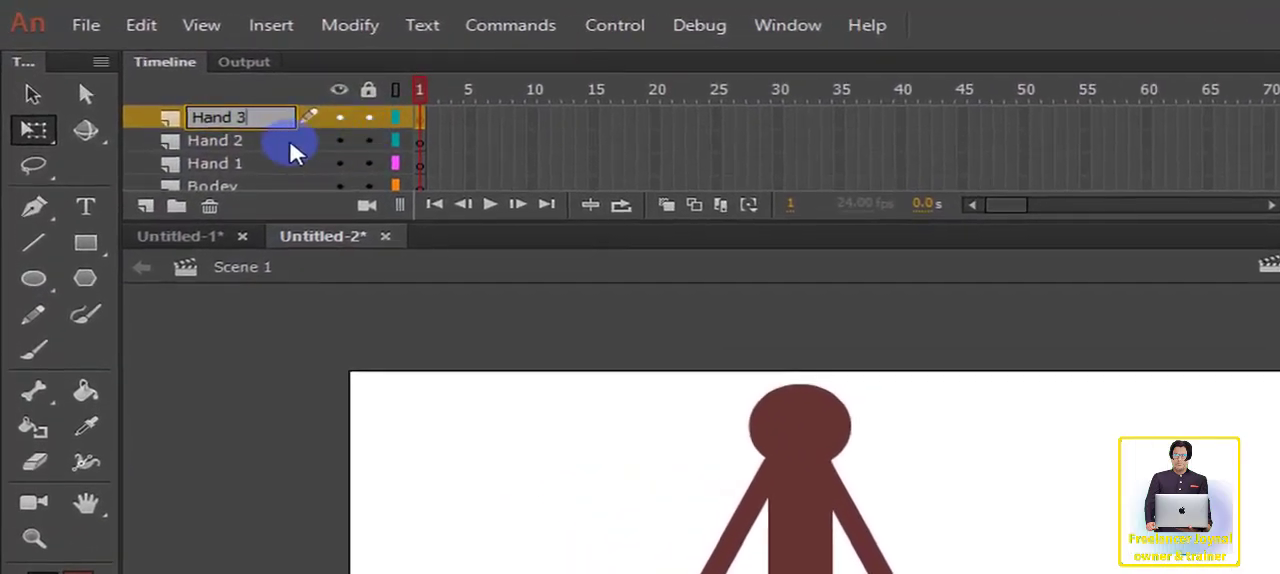
pyautogui.click(149, 84)
# Step: Duplicate the Hand 3 layer and rename the copy Hand 4
pyautogui.moveTo(212, 120); pyautogui.dragTo(149, 206)
pyautogui.doubleClick(232, 114)
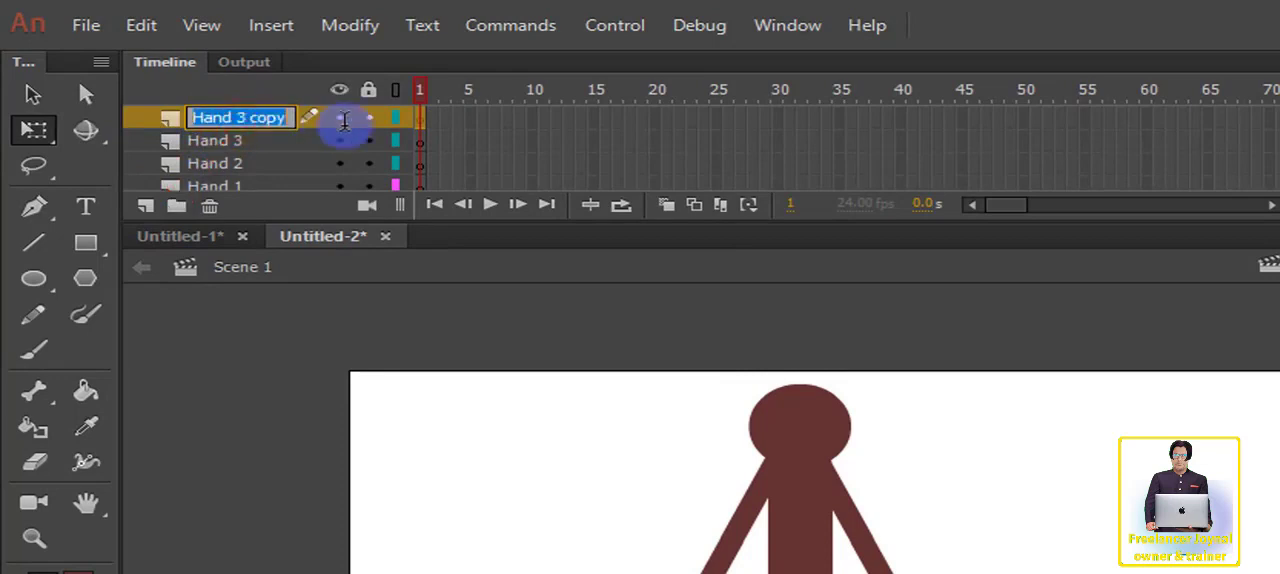
pyautogui.moveTo(237, 117); pyautogui.dragTo(319, 122)
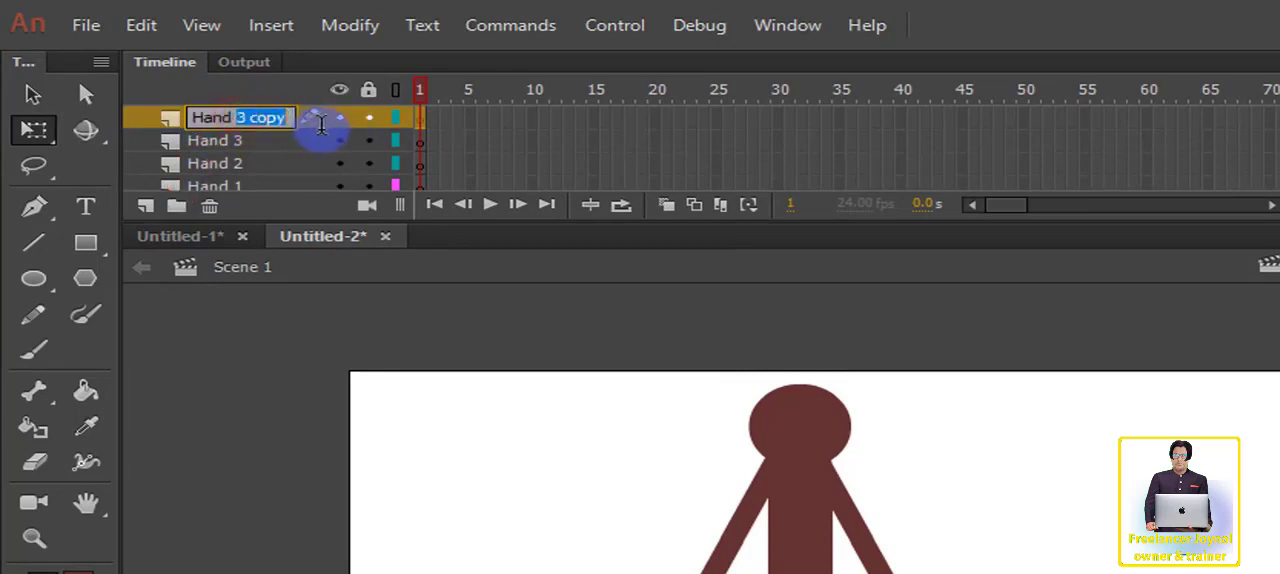
pyautogui.write('4')
pyautogui.press('Return')
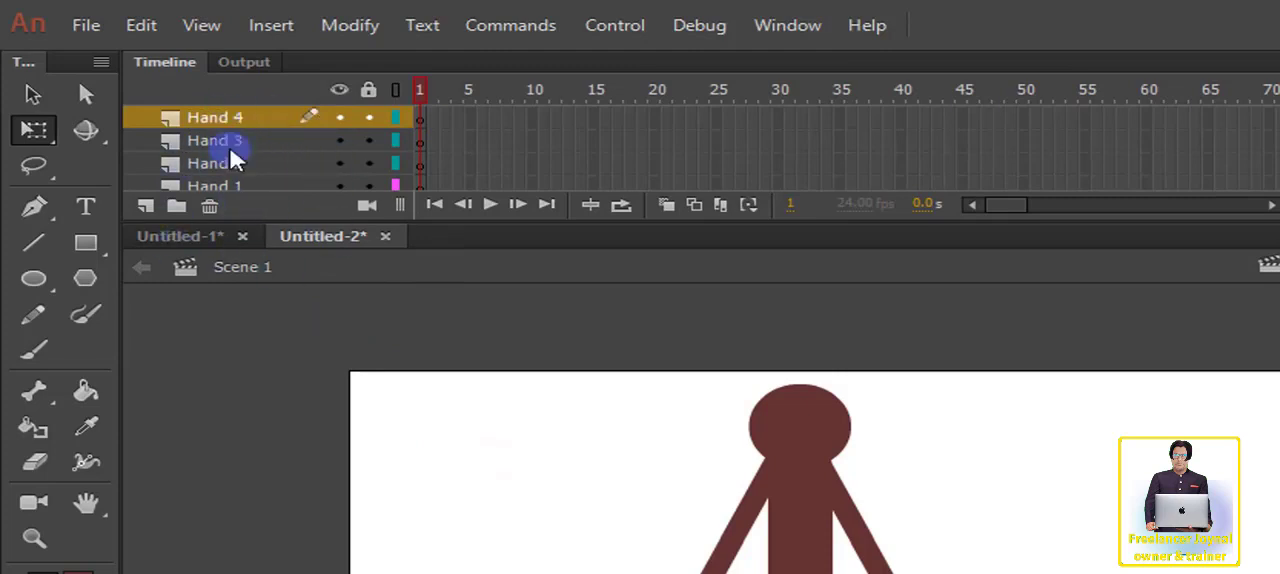
# Step: Add a new layer above Hand 4 and name it Leg 1
pyautogui.click(147, 206)
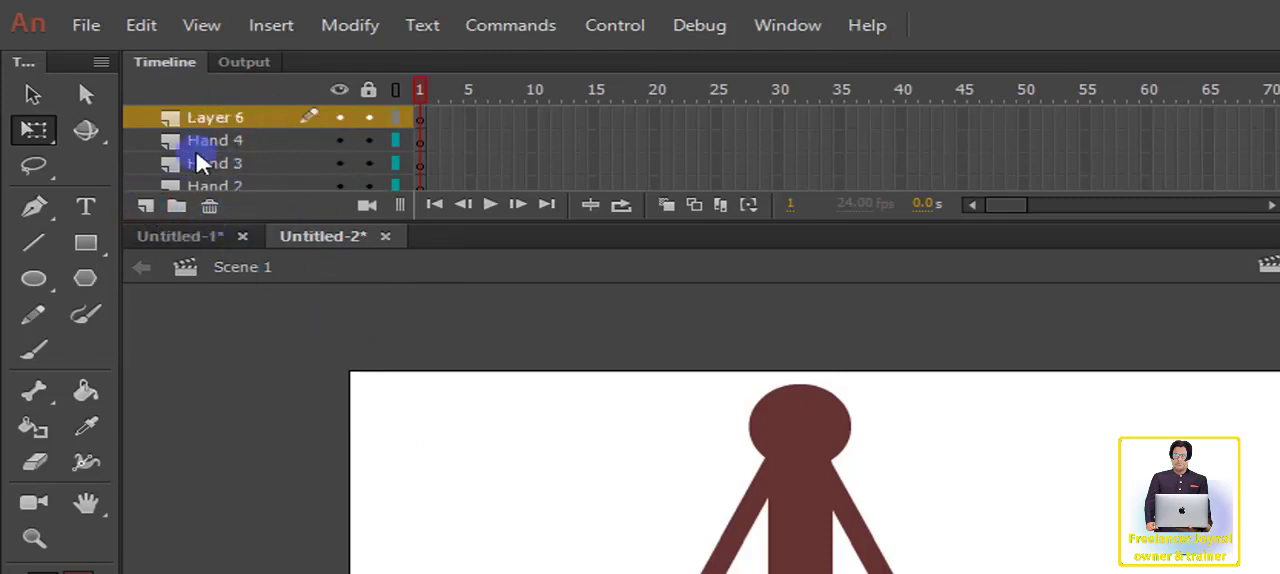
pyautogui.doubleClick(229, 119)
pyautogui.press('BackSpace')
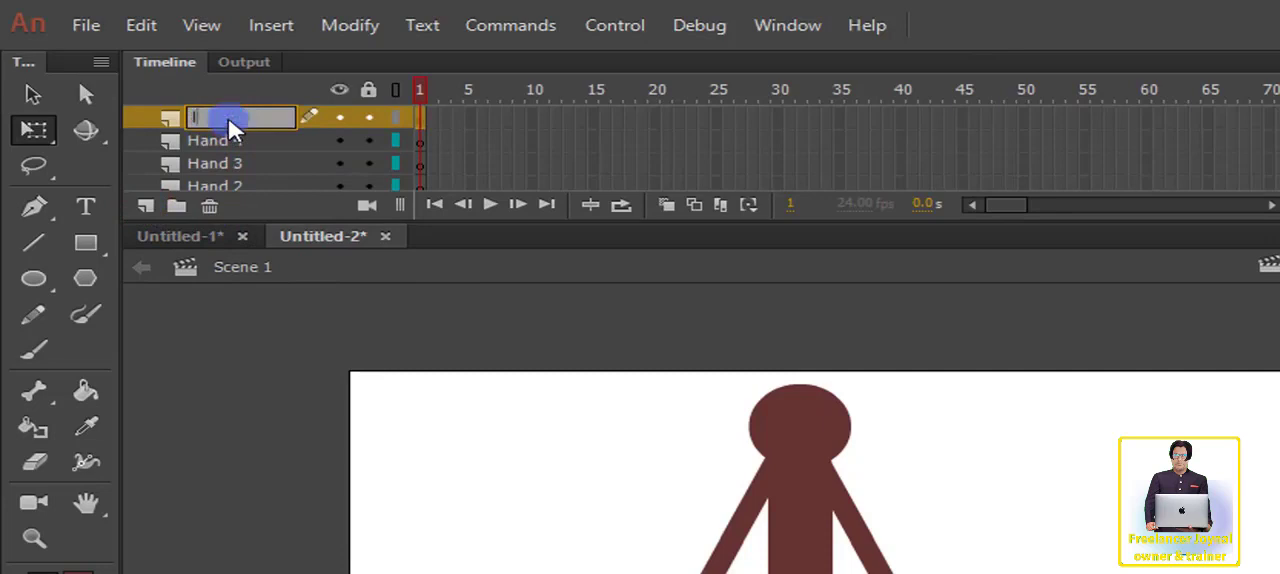
pyautogui.write('leg 1')
pyautogui.press('Return')
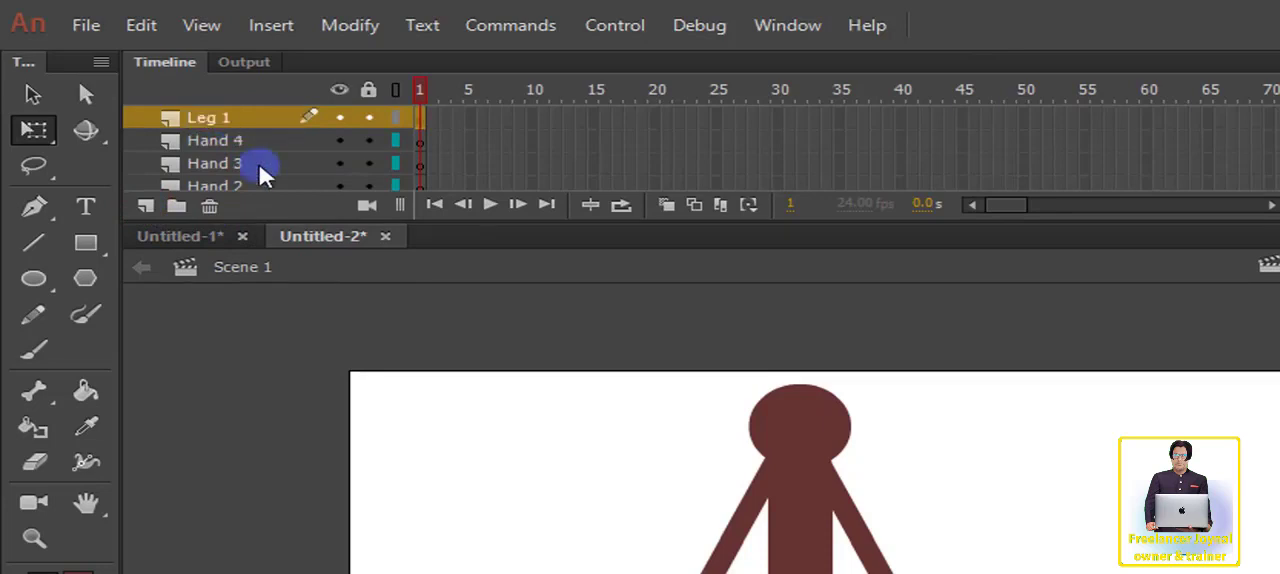
# Step: Duplicate the Leg 1 layer and rename the copy Leg 2
pyautogui.moveTo(217, 120); pyautogui.dragTo(150, 208)
pyautogui.doubleClick(229, 117)
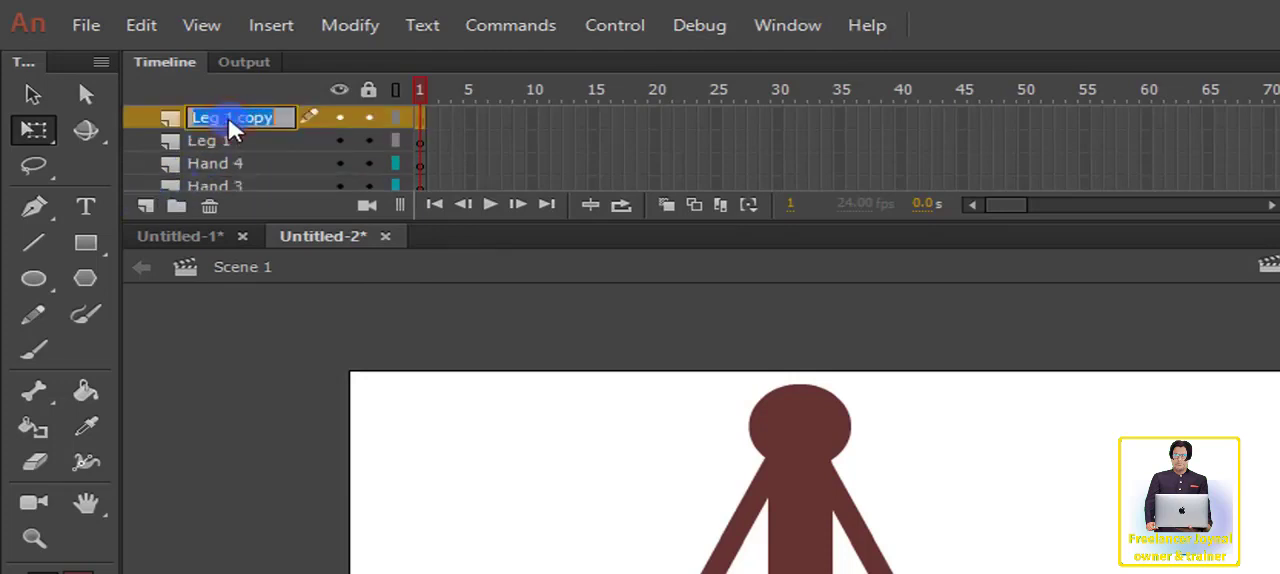
pyautogui.moveTo(234, 118); pyautogui.dragTo(347, 135)
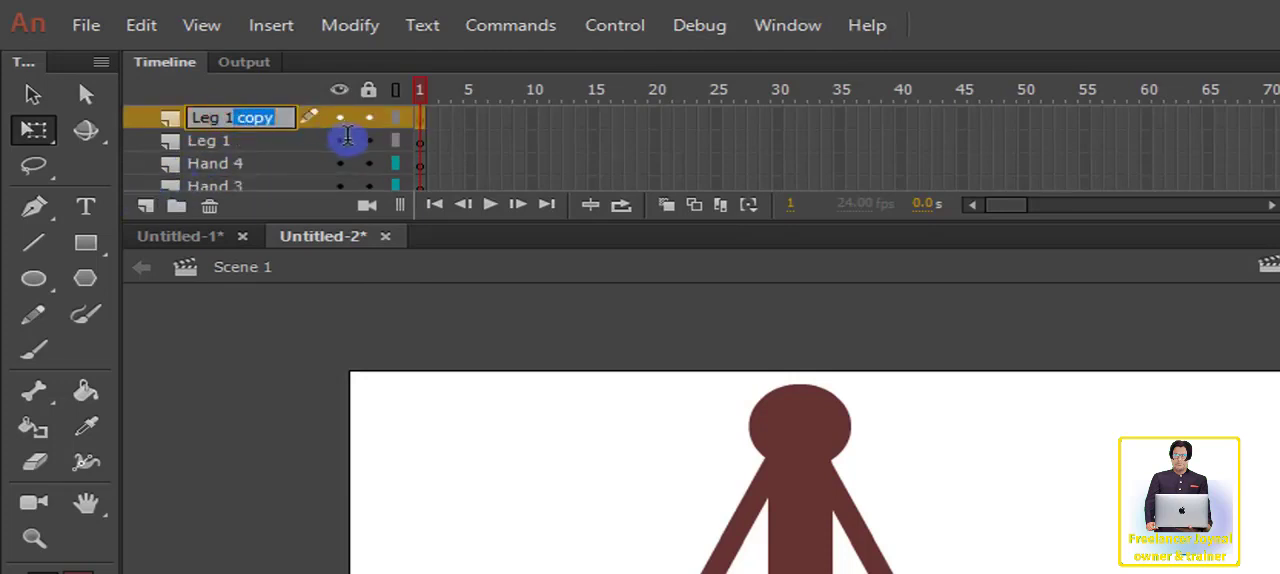
pyautogui.press('BackSpace')
pyautogui.press('BackSpace')
pyautogui.press('BackSpace')
pyautogui.write('2')
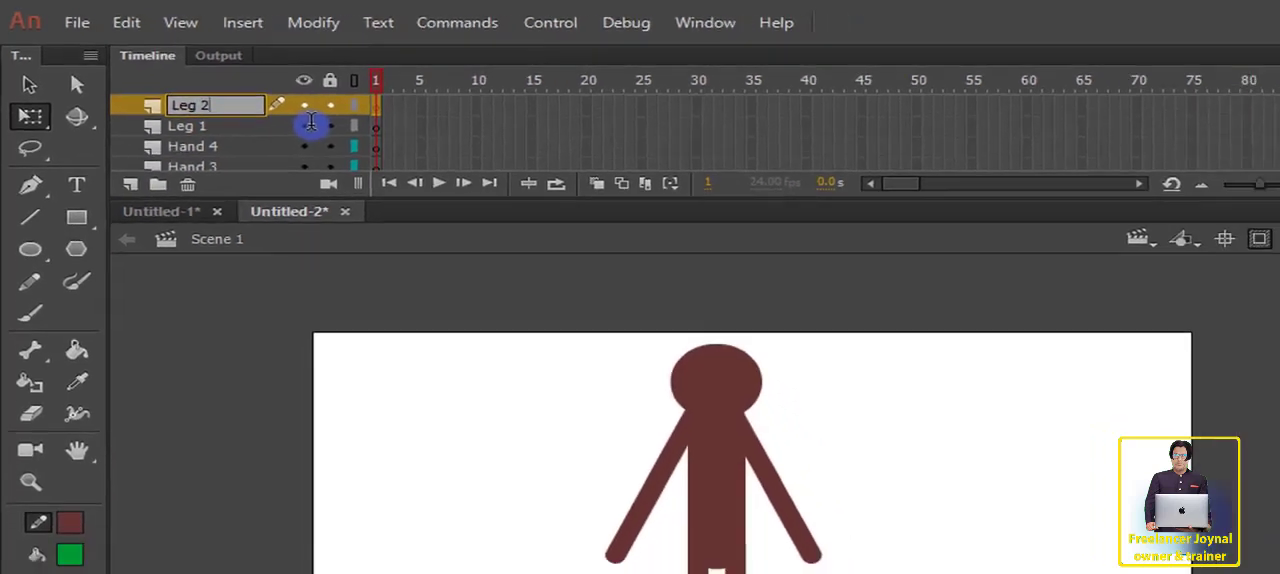
pyautogui.click(194, 124)
# Step: Duplicate the Leg 2 layer and rename the copy Leg 3
pyautogui.moveTo(191, 107); pyautogui.dragTo(134, 184)
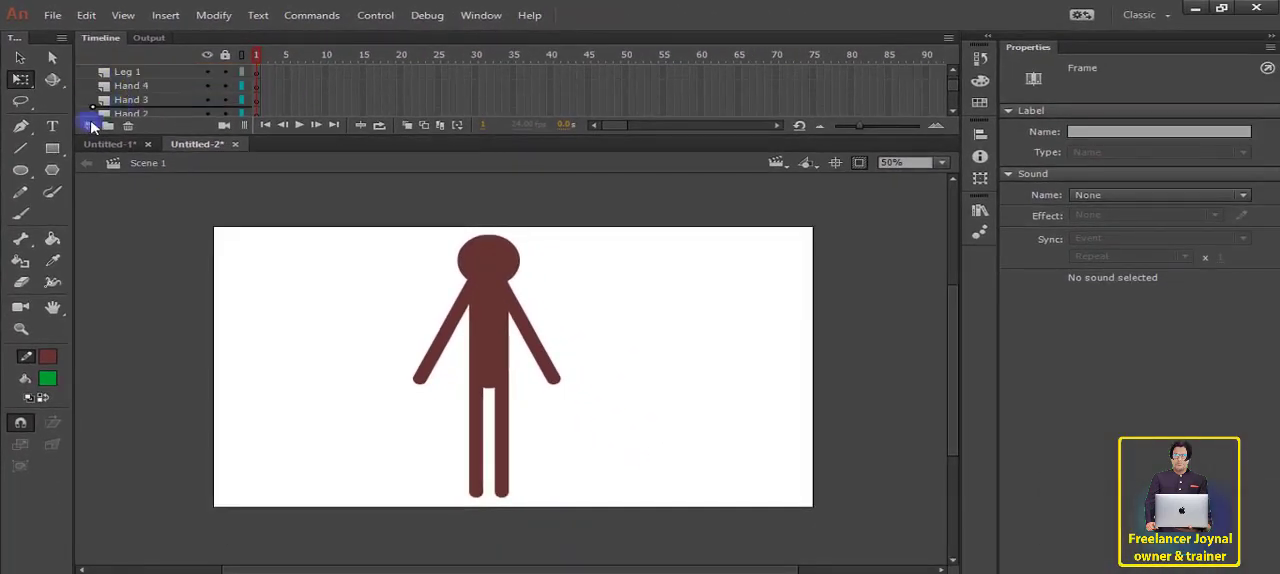
pyautogui.moveTo(92, 126); pyautogui.dragTo(92, 126)
pyautogui.doubleClick(138, 74)
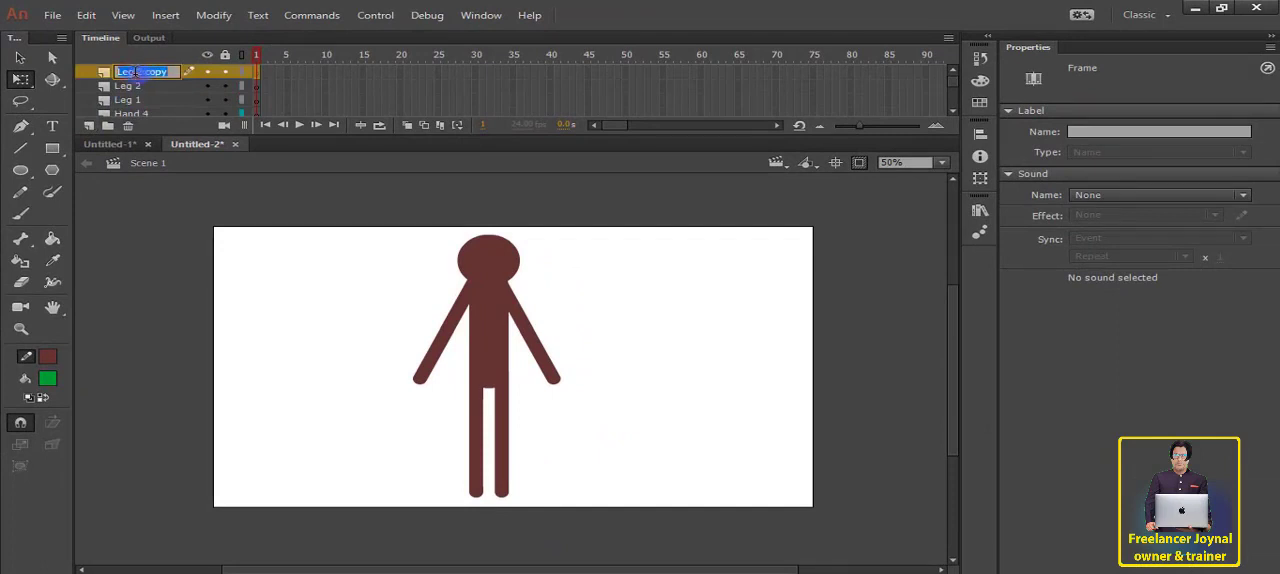
pyautogui.moveTo(136, 72); pyautogui.dragTo(187, 82)
pyautogui.write('3')
pyautogui.press('Return')
# Step: Duplicate the Leg 3 layer and rename the copy Leg 4
pyautogui.doubleClick(143, 75)
pyautogui.write('4')
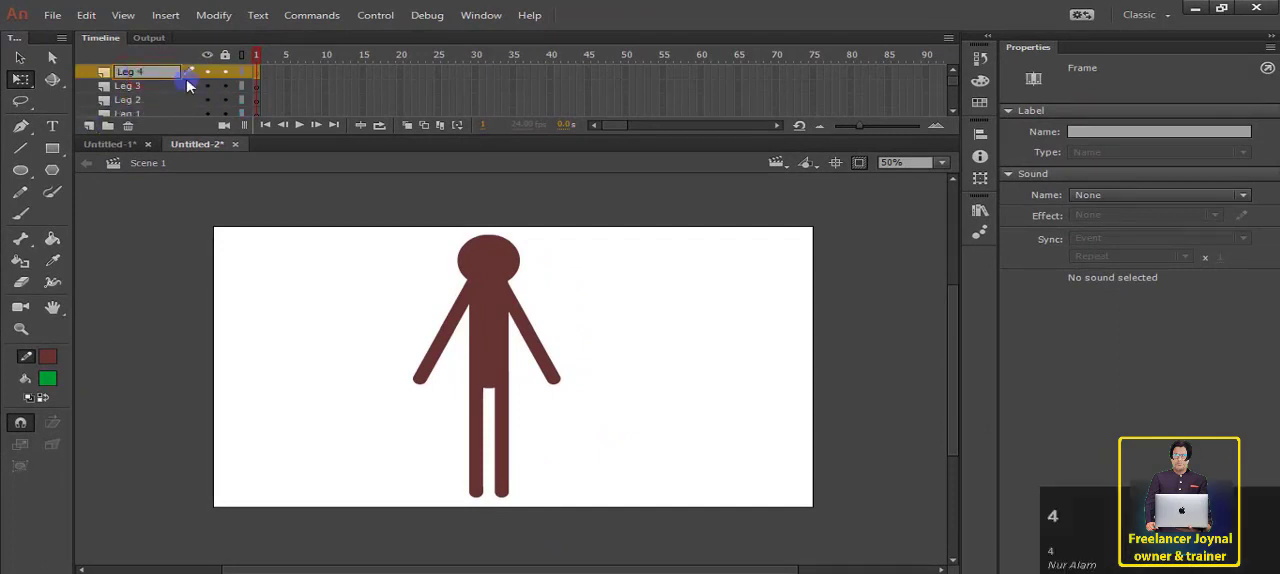
pyautogui.press('Return')
# Step: Enlarge the timeline to show all layers and move the four Leg layers together beneath the Head layer
pyautogui.moveTo(184, 135); pyautogui.dragTo(183, 349)
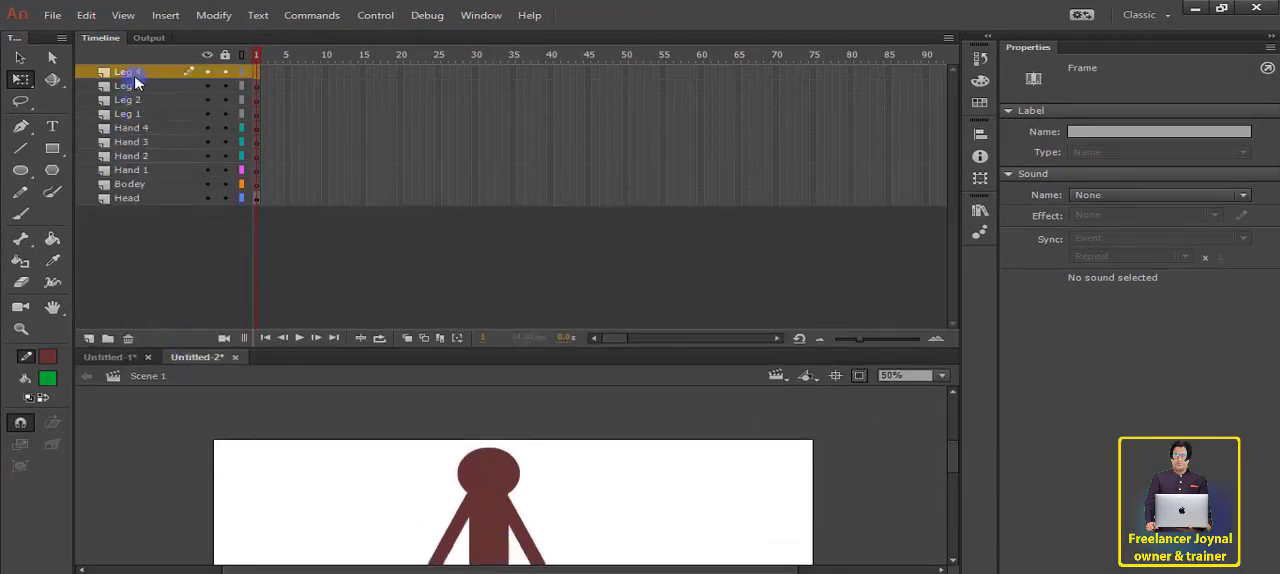
pyautogui.keyDown('shift'); pyautogui.click(128, 114); pyautogui.keyUp('shift')
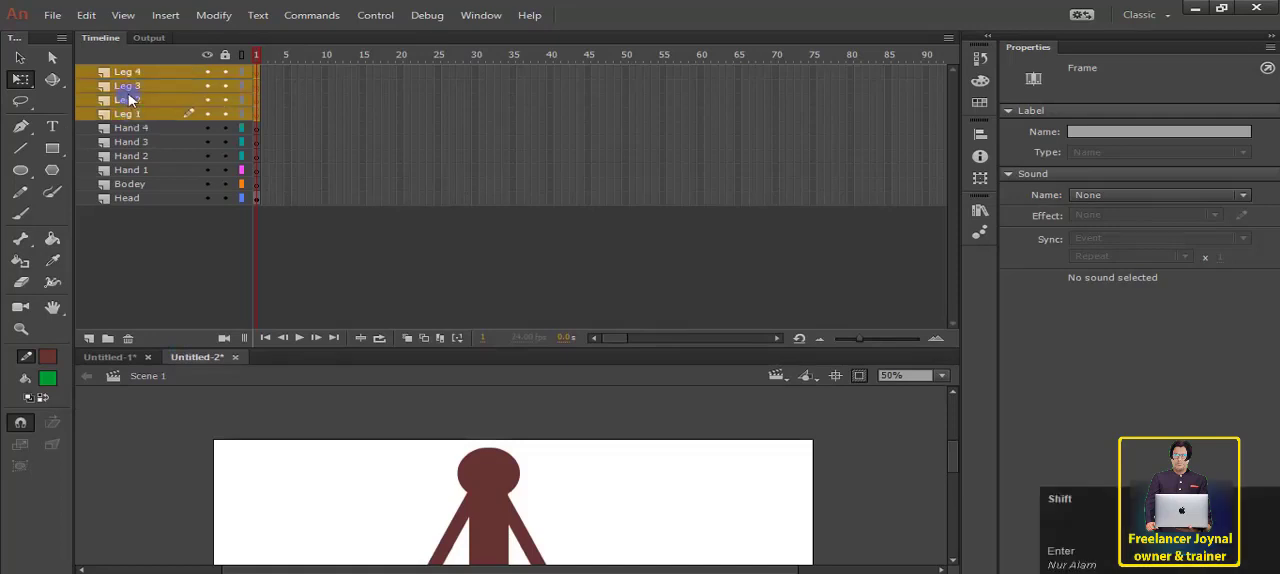
pyautogui.moveTo(133, 78); pyautogui.dragTo(133, 200)
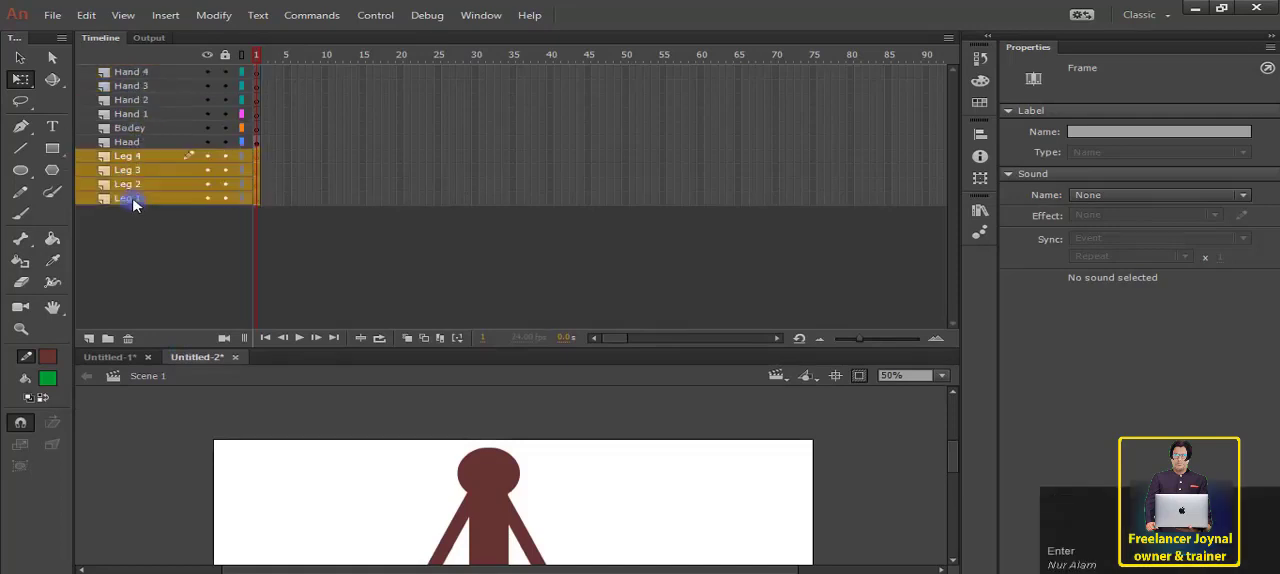
# Step: Reorder the layers so Head is at the top with Bodey directly beneath it, above the Hand layers
pyautogui.moveTo(137, 147); pyautogui.dragTo(131, 72)
pyautogui.click(128, 143)
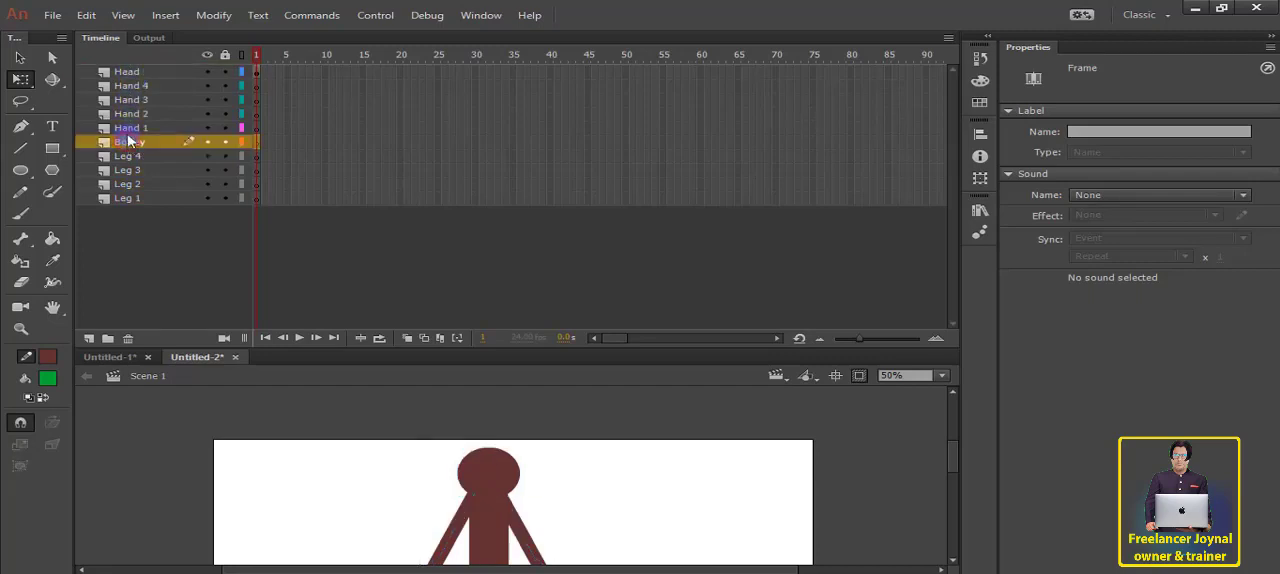
pyautogui.moveTo(128, 141); pyautogui.dragTo(128, 86)
pyautogui.click(166, 242)
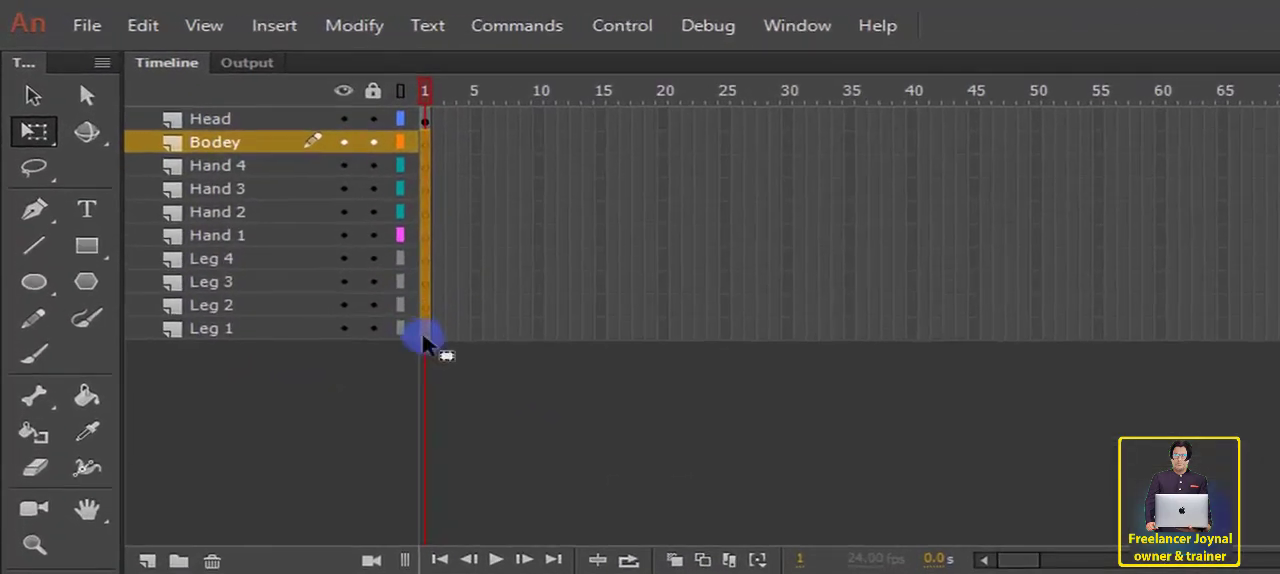
pyautogui.click(260, 200)
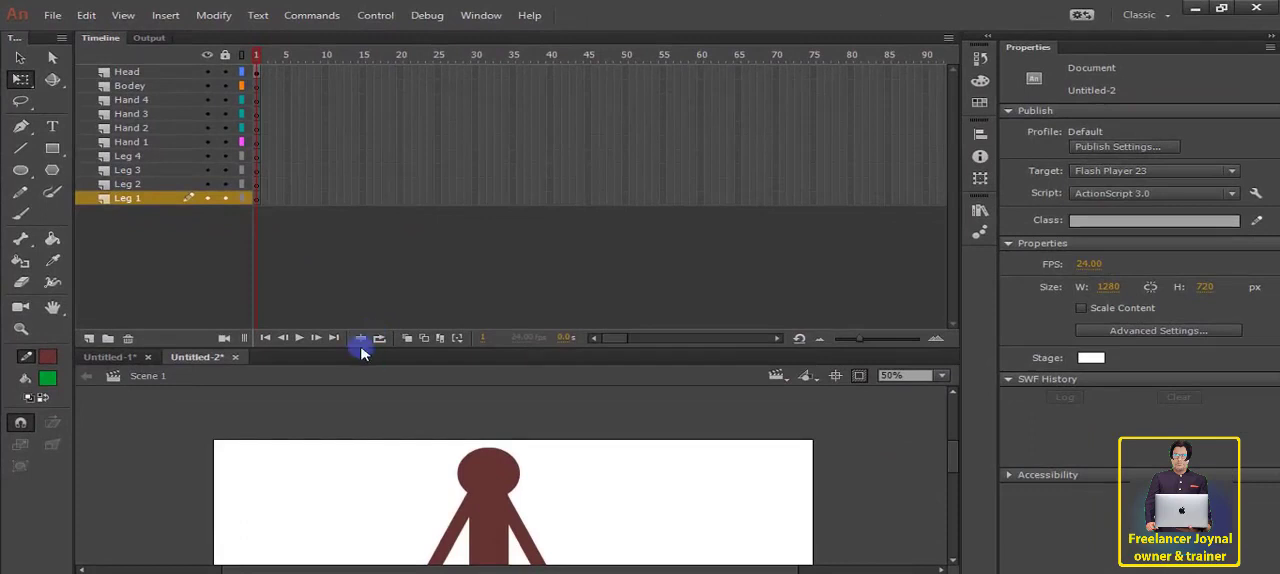
# Step: Fit the stage in the window and resize the timeline so that all ten layers remain in view
pyautogui.moveTo(362, 352); pyautogui.dragTo(357, 137)
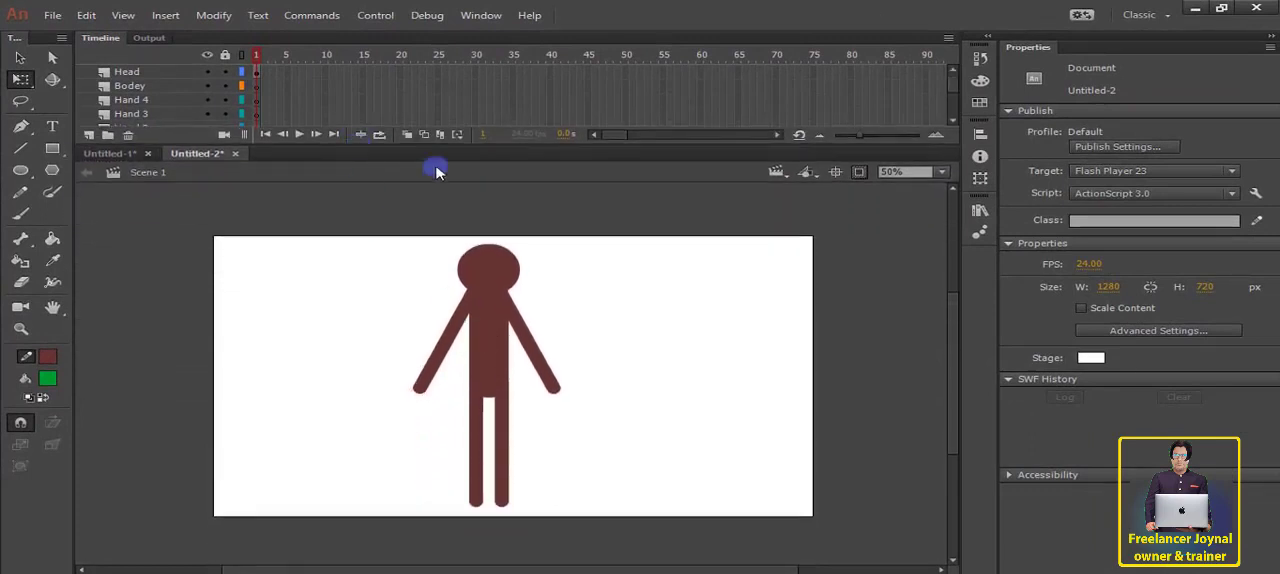
pyautogui.click(941, 172)
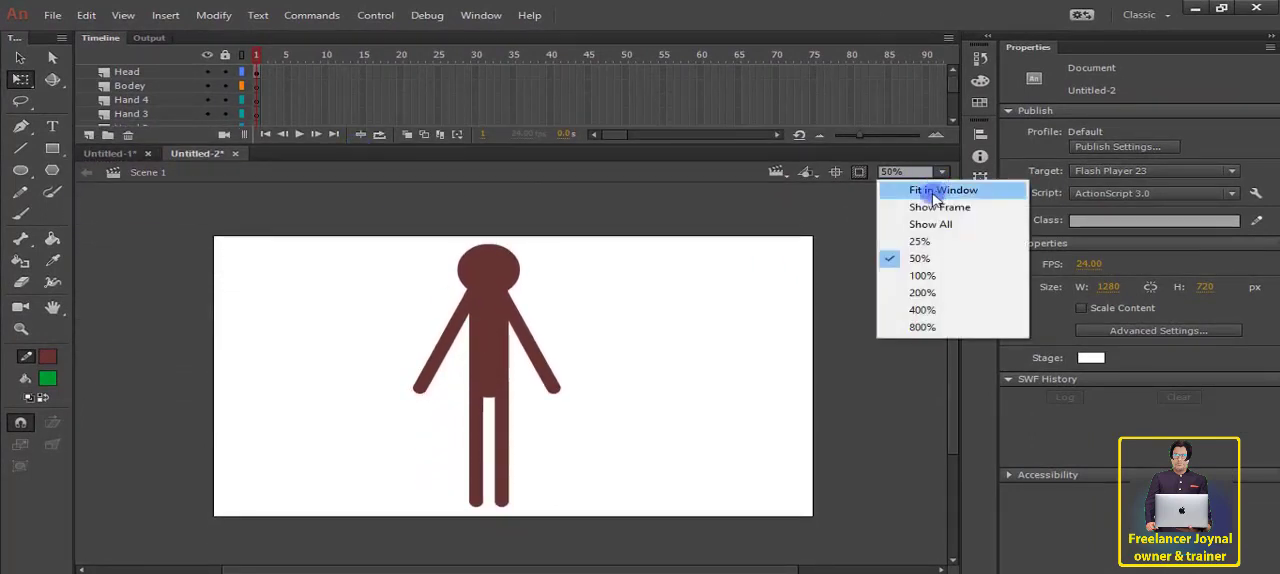
pyautogui.click(929, 192)
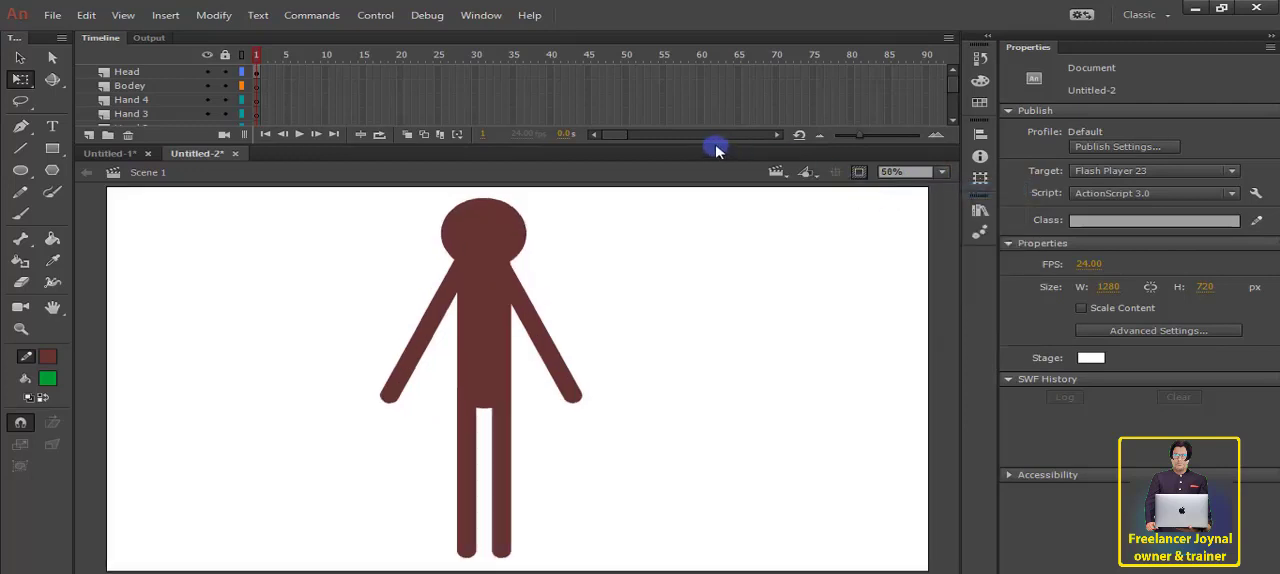
pyautogui.moveTo(716, 150); pyautogui.dragTo(708, 236)
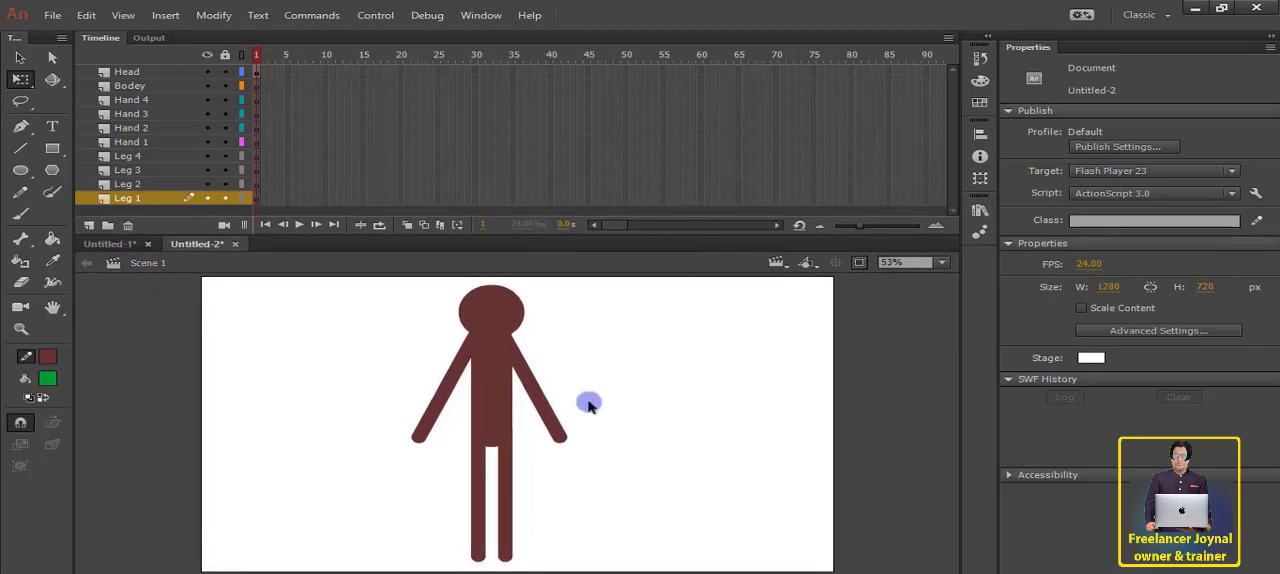
# Step: Cut the torso instance out of the Head layer and paste it in place on the Bodey layer
pyautogui.click(491, 308)
pyautogui.click(664, 322)
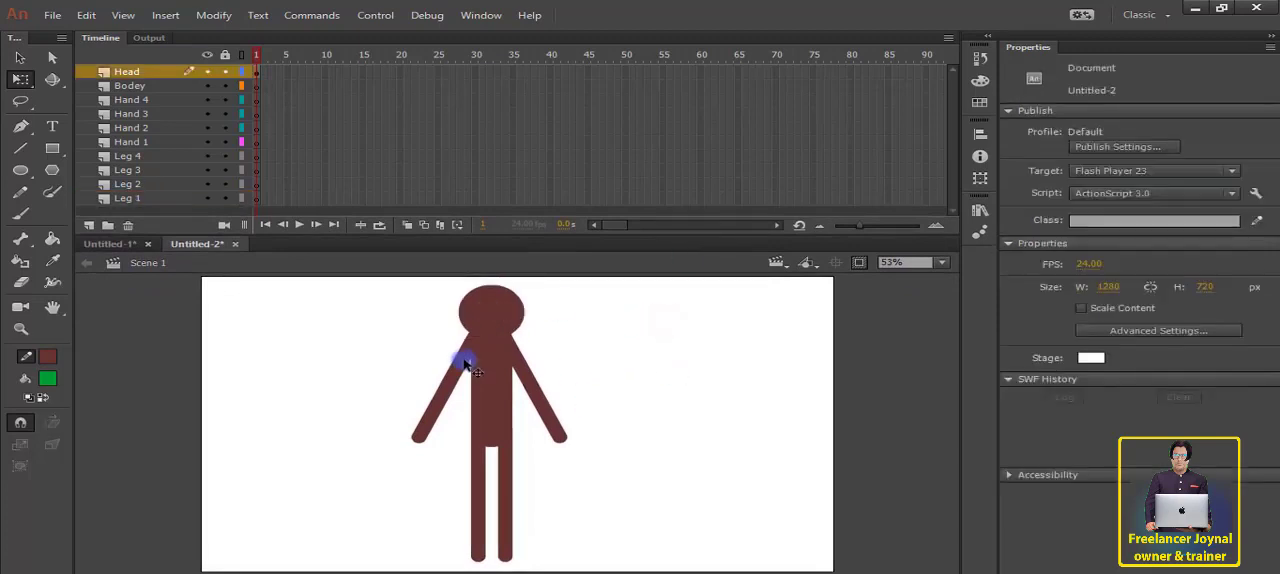
pyautogui.click(472, 370)
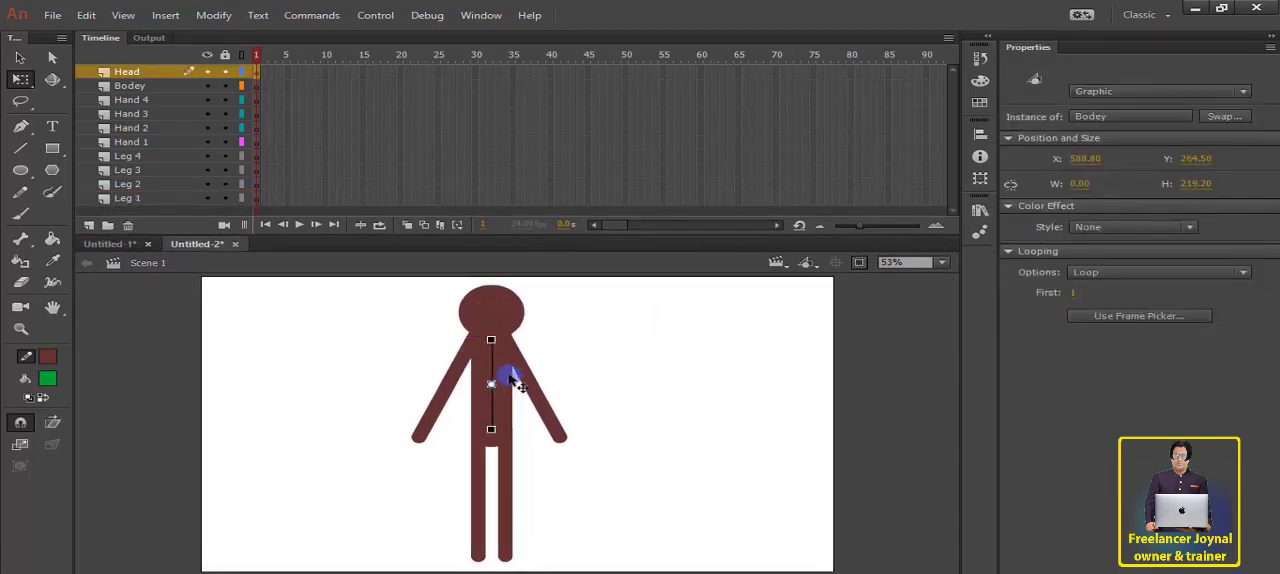
pyautogui.hotkey('ctrl', 'x')
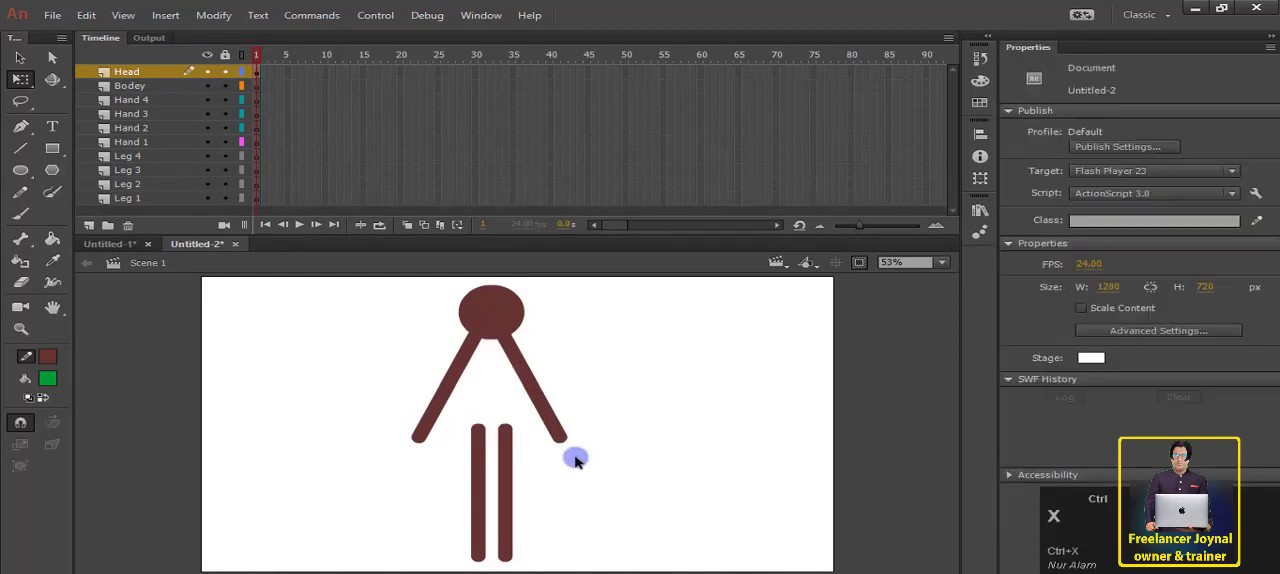
pyautogui.click(130, 87)
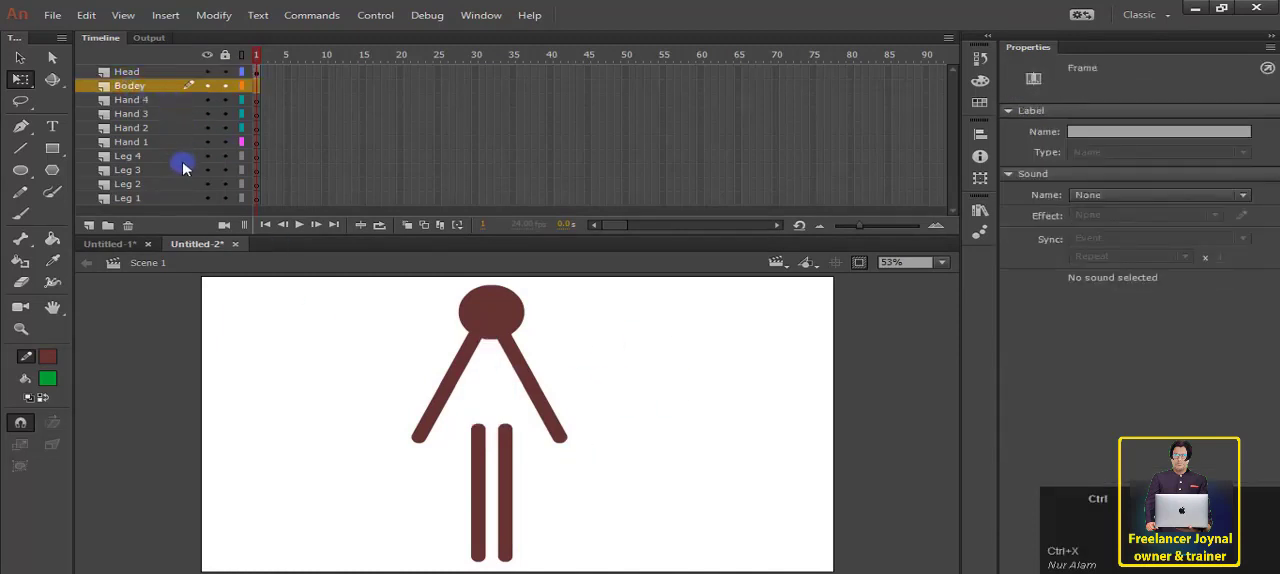
pyautogui.hotkey('ctrl', 'shift', 'v')
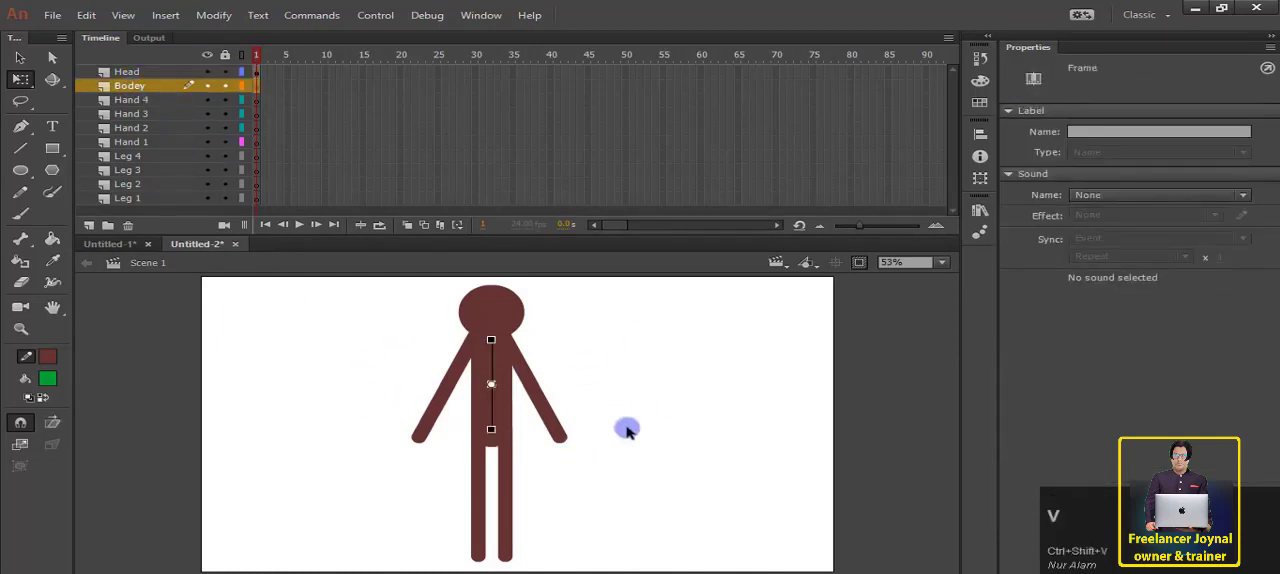
pyautogui.click(628, 371)
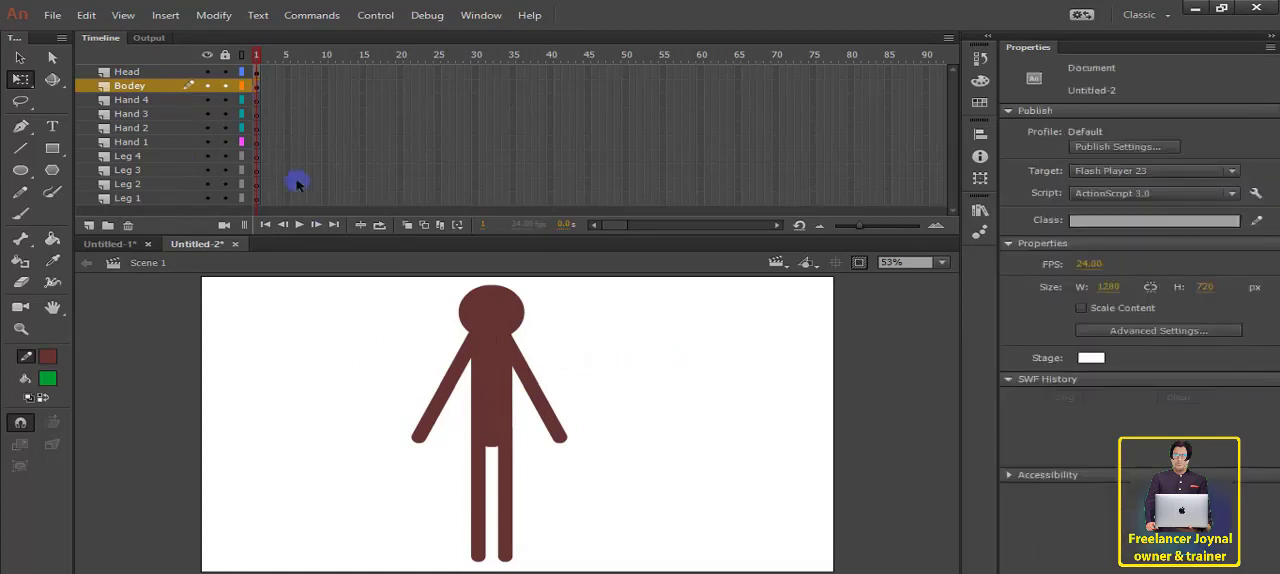
# Step: Cut the upper segment of the left-hand arm from the Head layer and paste it in place on the Hand 1 layer
pyautogui.click(133, 72)
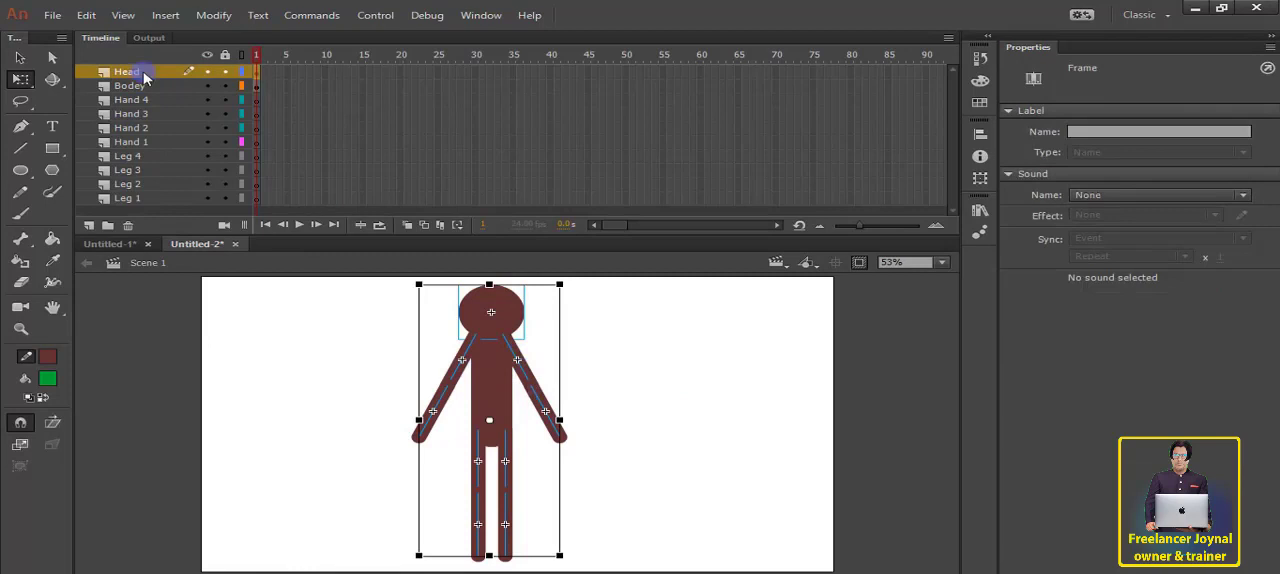
pyautogui.click(672, 383)
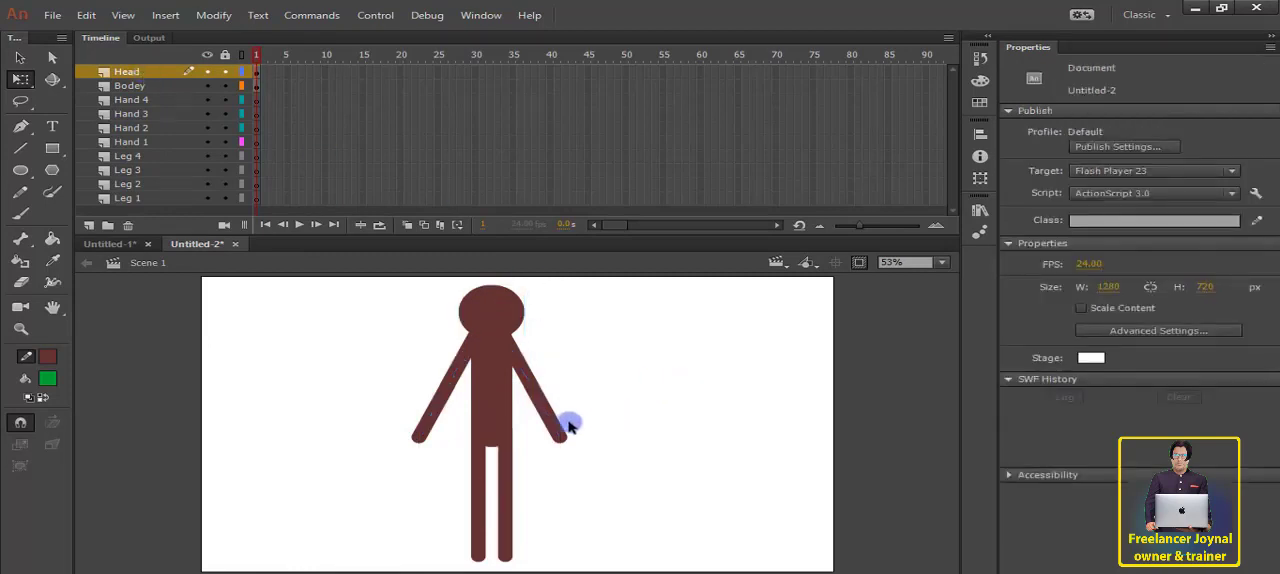
pyautogui.click(479, 367)
pyautogui.press('ctrl')
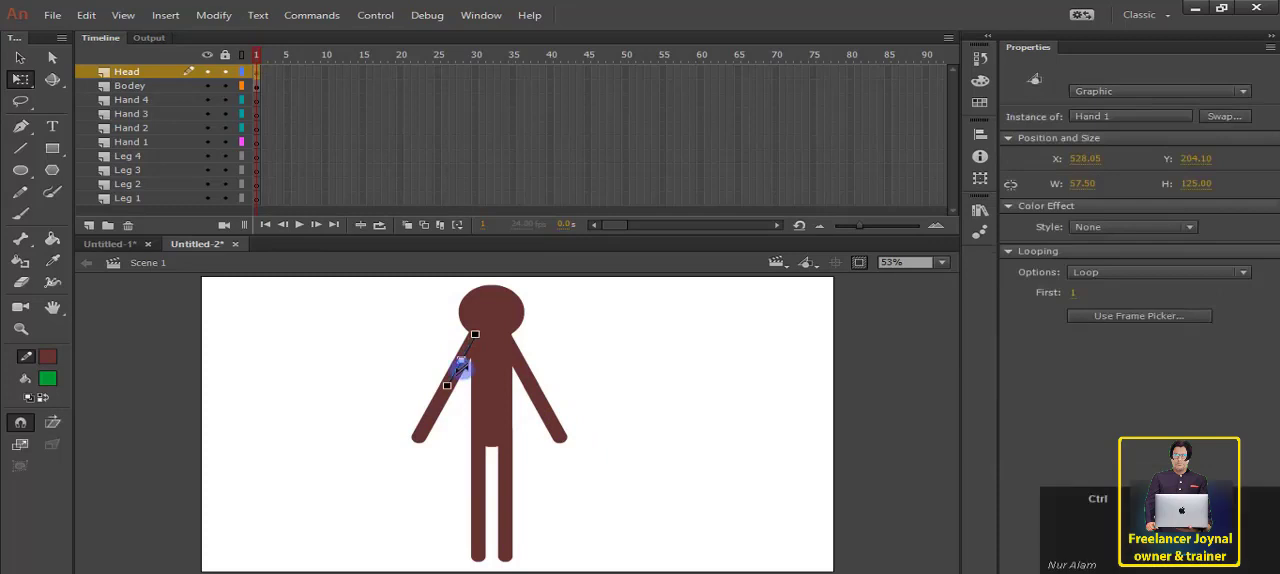
pyautogui.hotkey('ctrl', 'x')
pyautogui.click(130, 197)
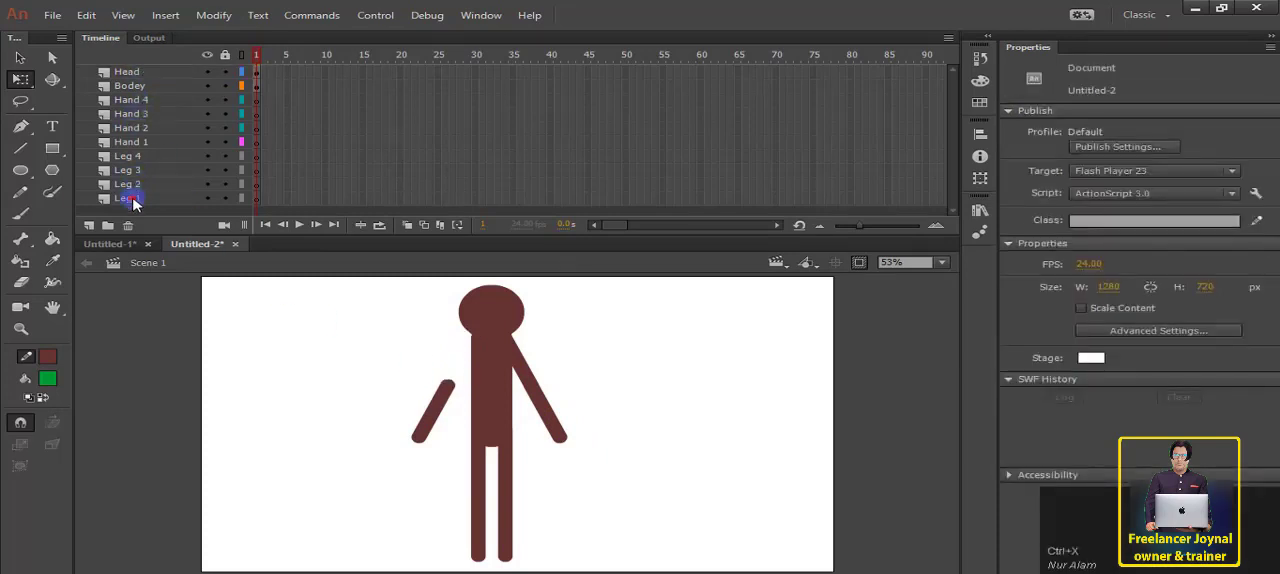
pyautogui.click(147, 141)
pyautogui.press('ctrl')
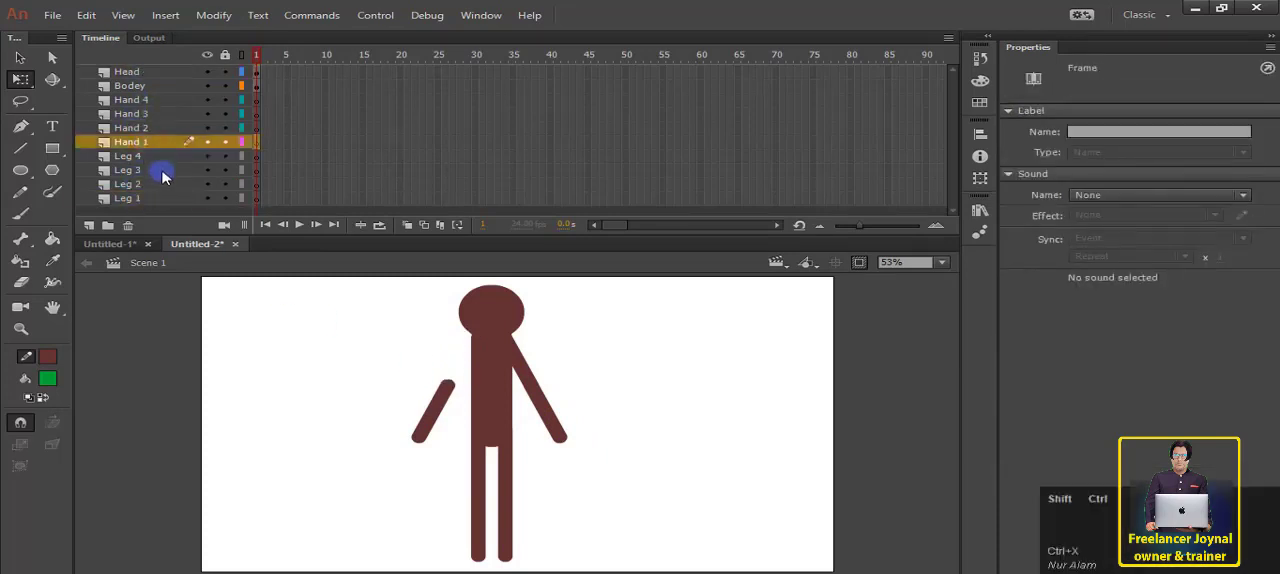
pyautogui.hotkey('ctrl', 'shift', 'v')
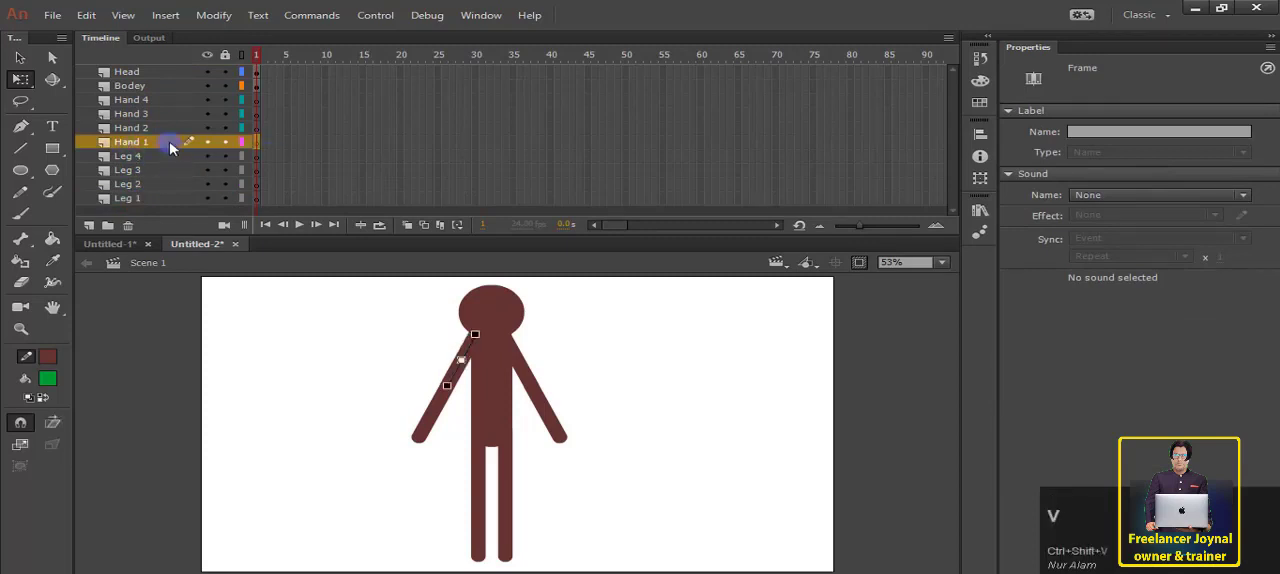
# Step: Cut the lower segment of the left-hand arm from the Head layer and paste it in place on the Hand 2 layer
pyautogui.click(431, 414)
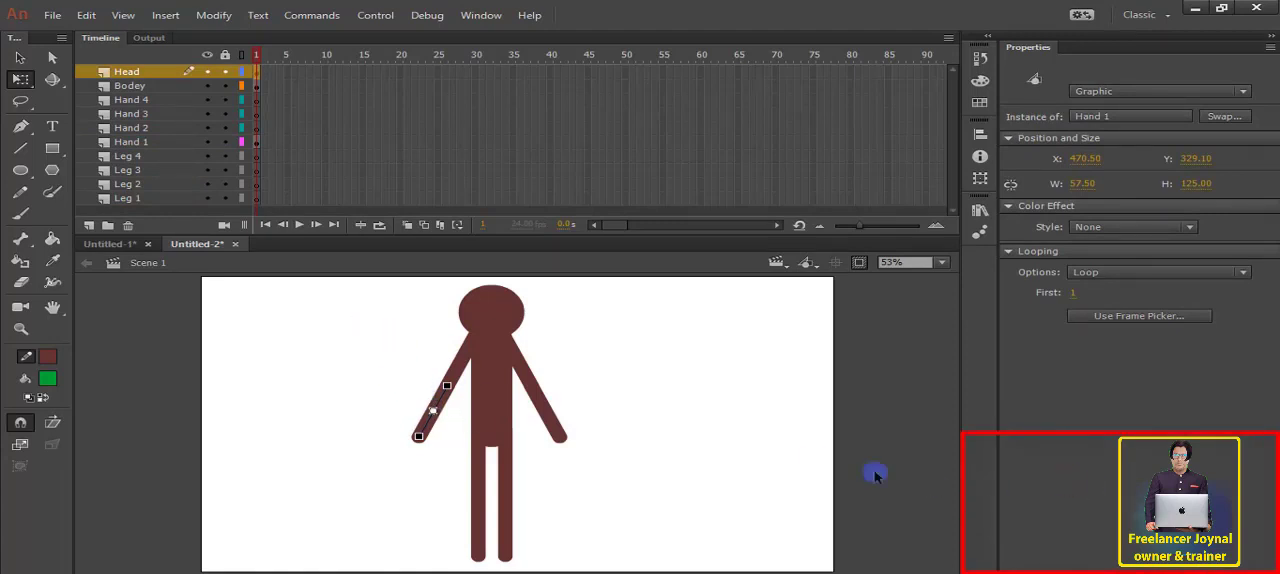
pyautogui.click(806, 458)
pyautogui.click(440, 420)
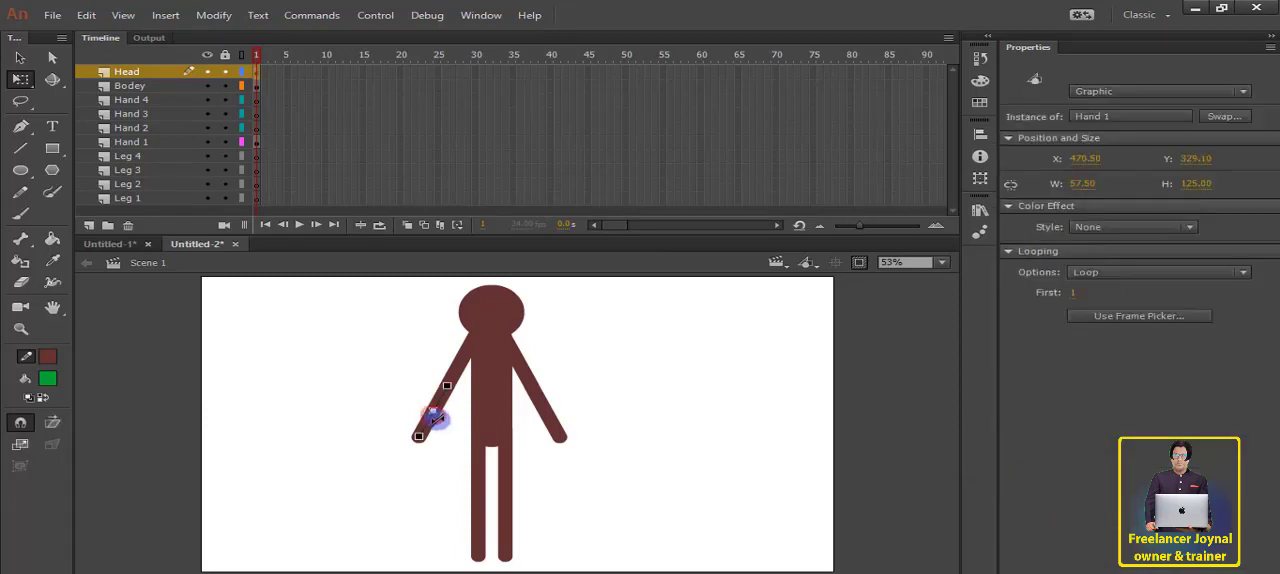
pyautogui.press('ctrl')
pyautogui.hotkey('ctrl', 'x')
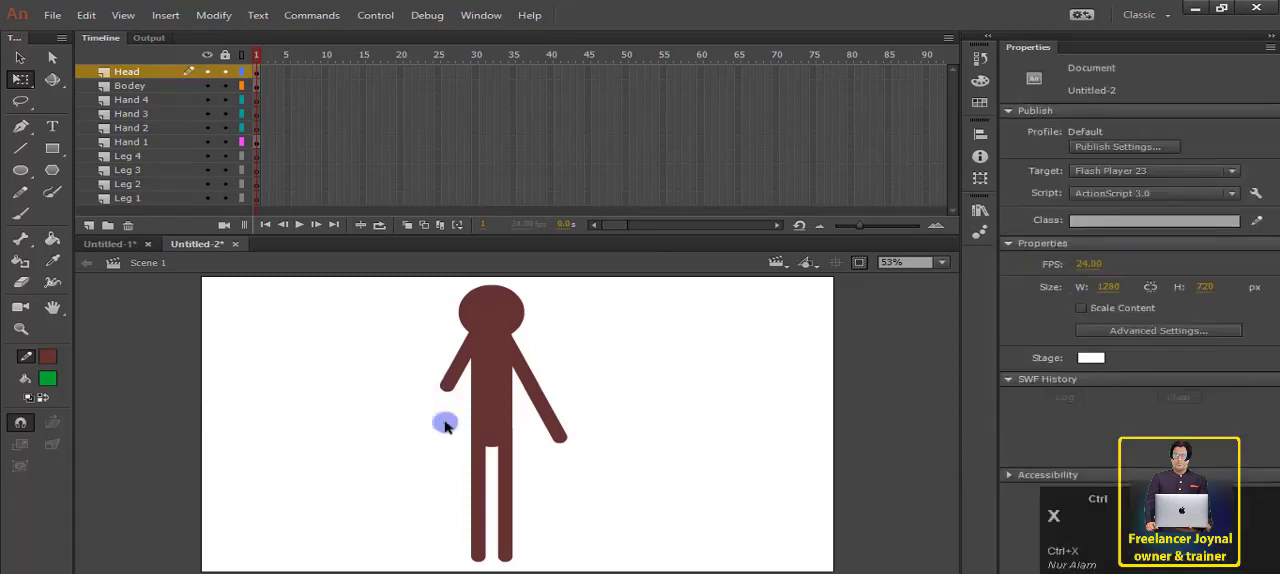
pyautogui.click(152, 130)
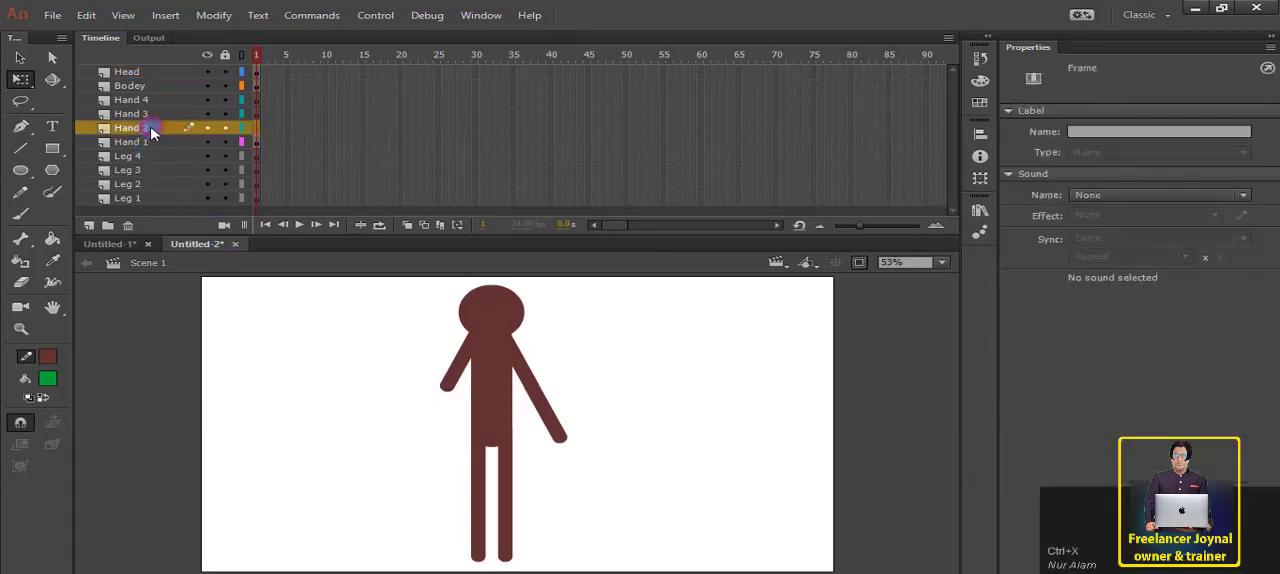
pyautogui.hotkey('ctrl', 'shift', 'v')
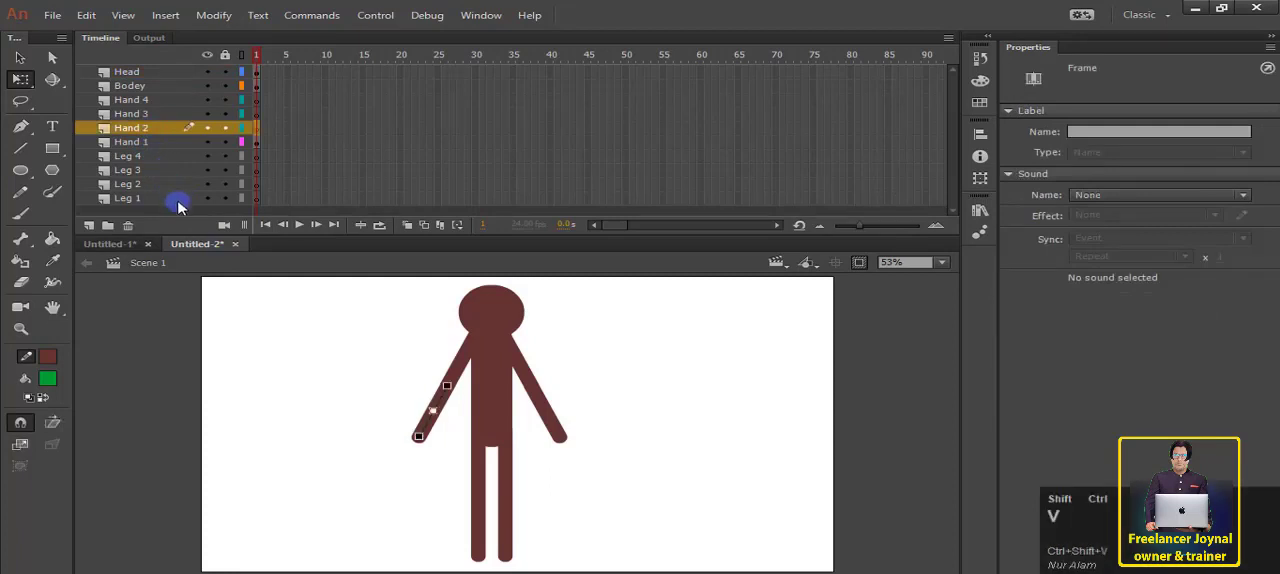
pyautogui.click(331, 350)
# Step: Cut the upper segment of the right-hand arm from the Head layer and paste it in place on the Hand 3 layer
pyautogui.click(525, 367)
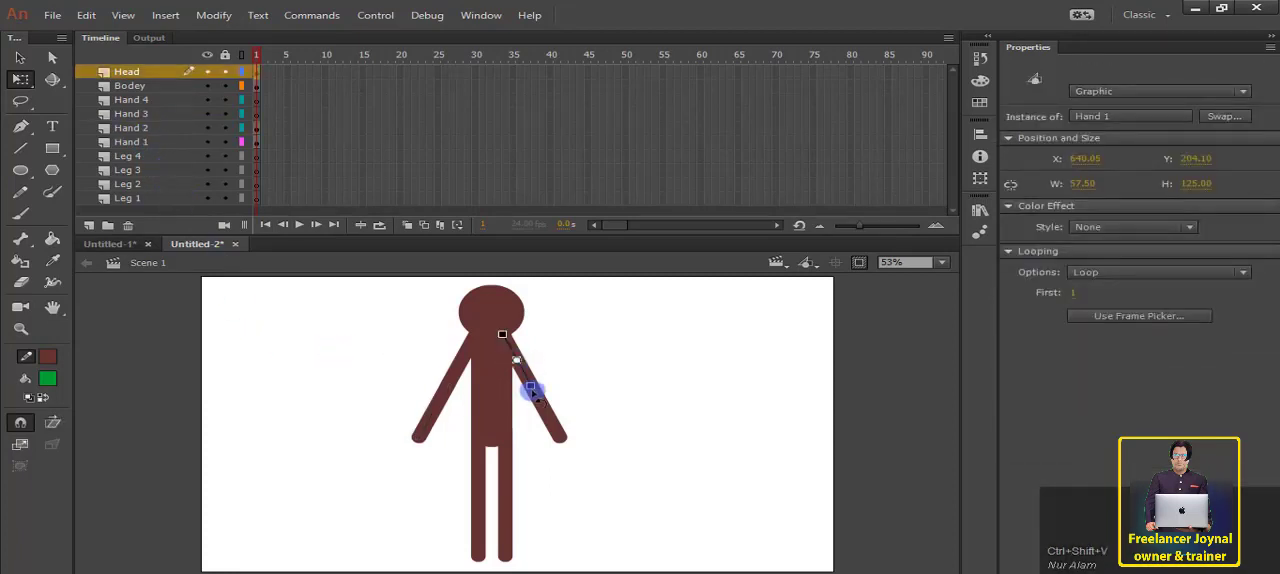
pyautogui.hotkey('ctrl', 'x')
pyautogui.click(153, 112)
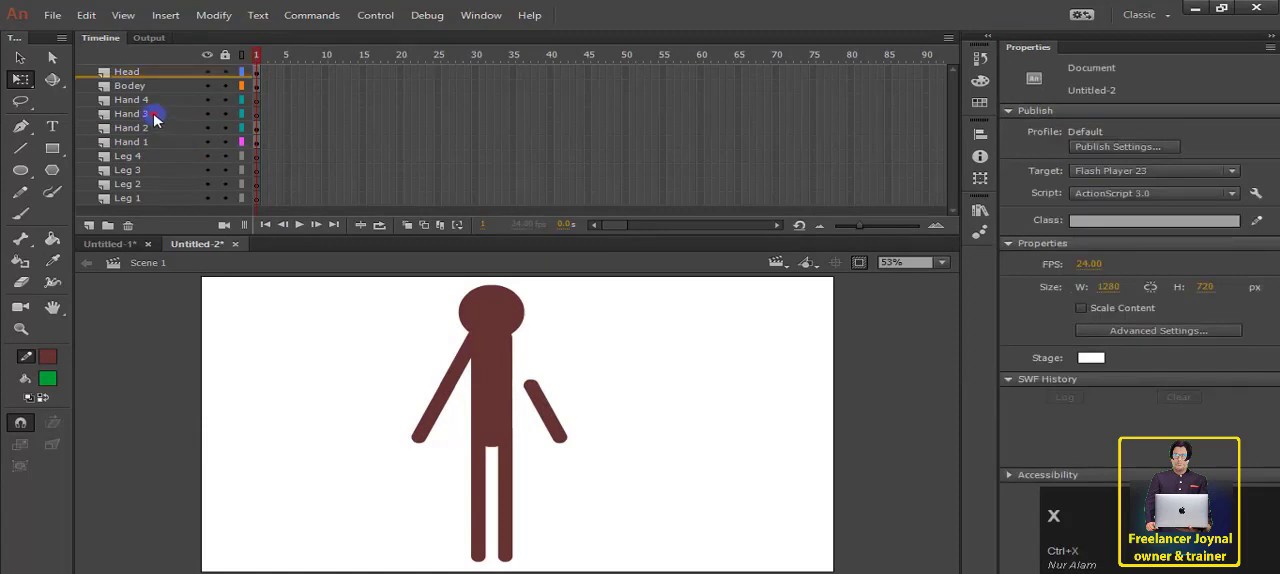
pyautogui.hotkey('ctrl', 'shift', 'v')
pyautogui.click(591, 394)
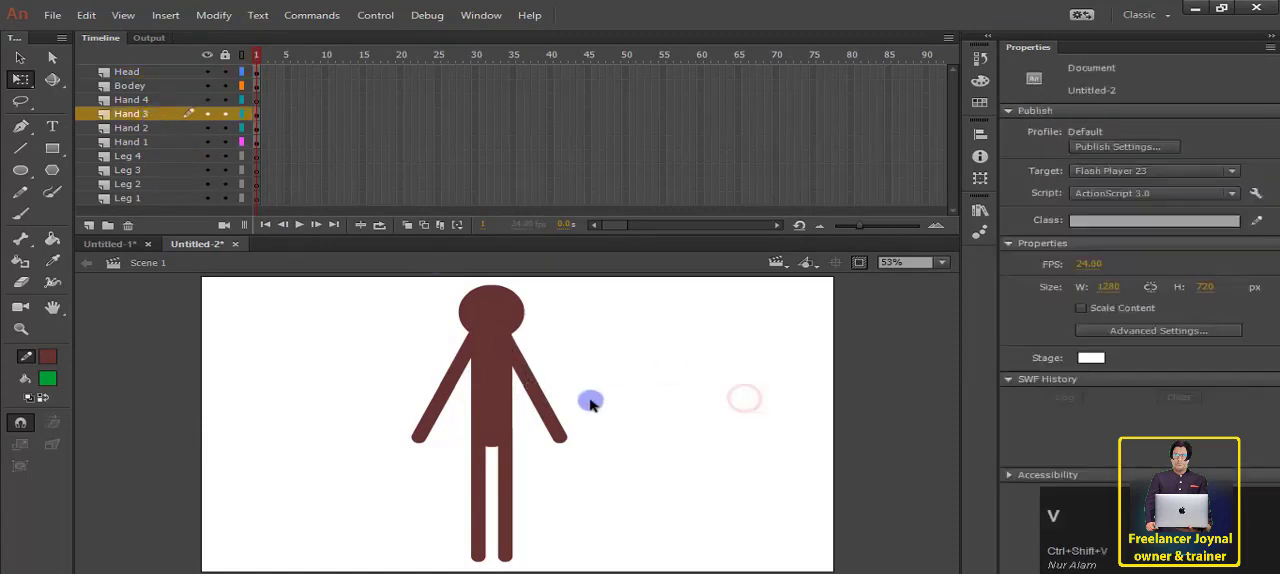
# Step: Cut the lower segment of the right-hand arm from the Head layer and paste it in place on the Hand 4 layer
pyautogui.click(543, 423)
pyautogui.hotkey('ctrl', 'x')
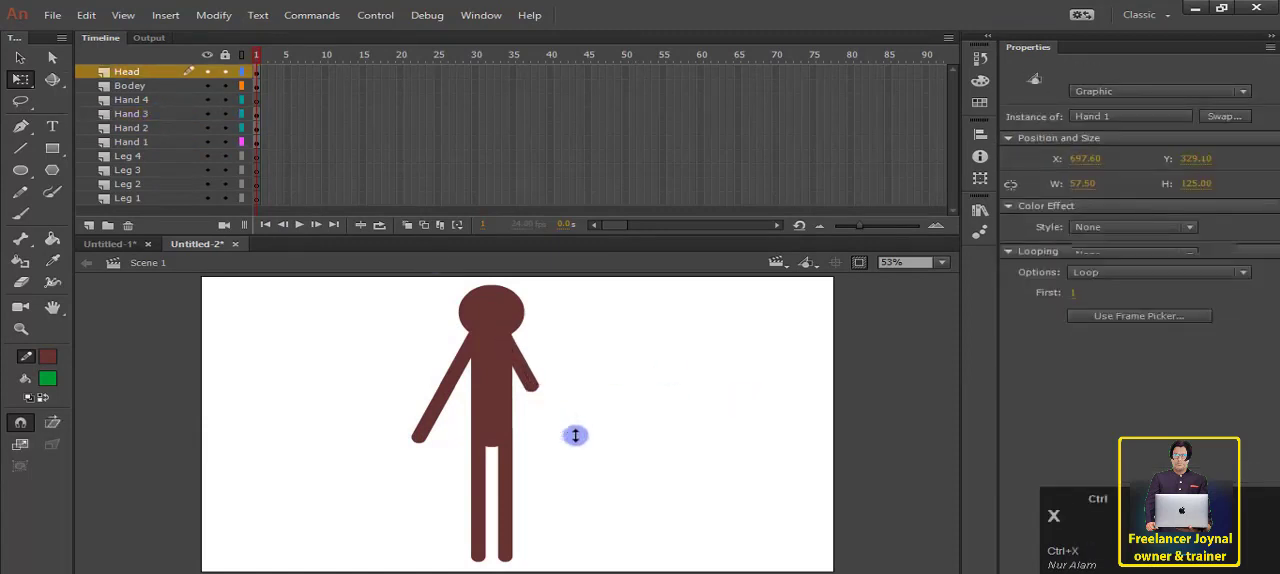
pyautogui.click(155, 98)
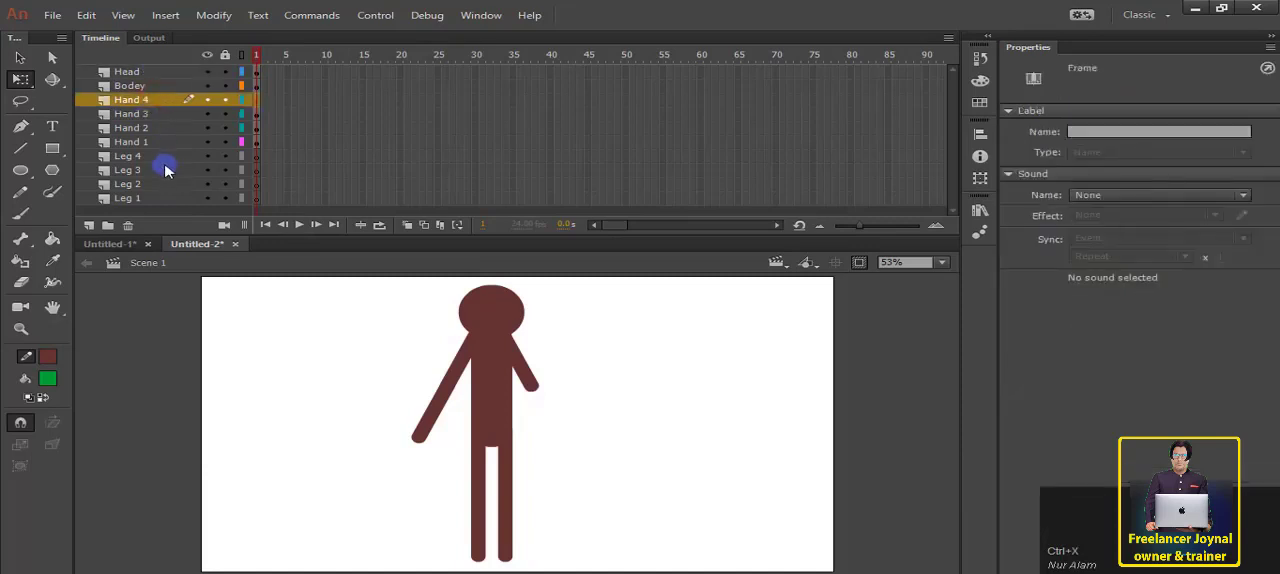
pyautogui.hotkey('ctrl', 'shift', 'v')
pyautogui.click(665, 441)
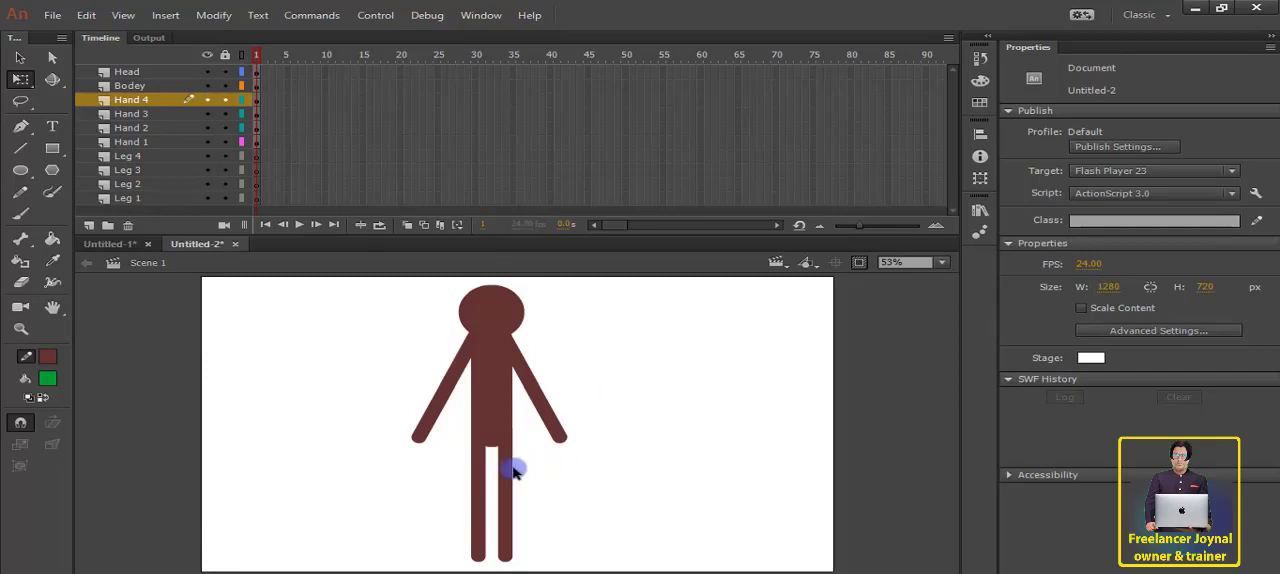
# Step: Cut the upper segment of the left-hand leg from the Head layer and paste it in place on the Leg 1 layer
pyautogui.click(480, 458)
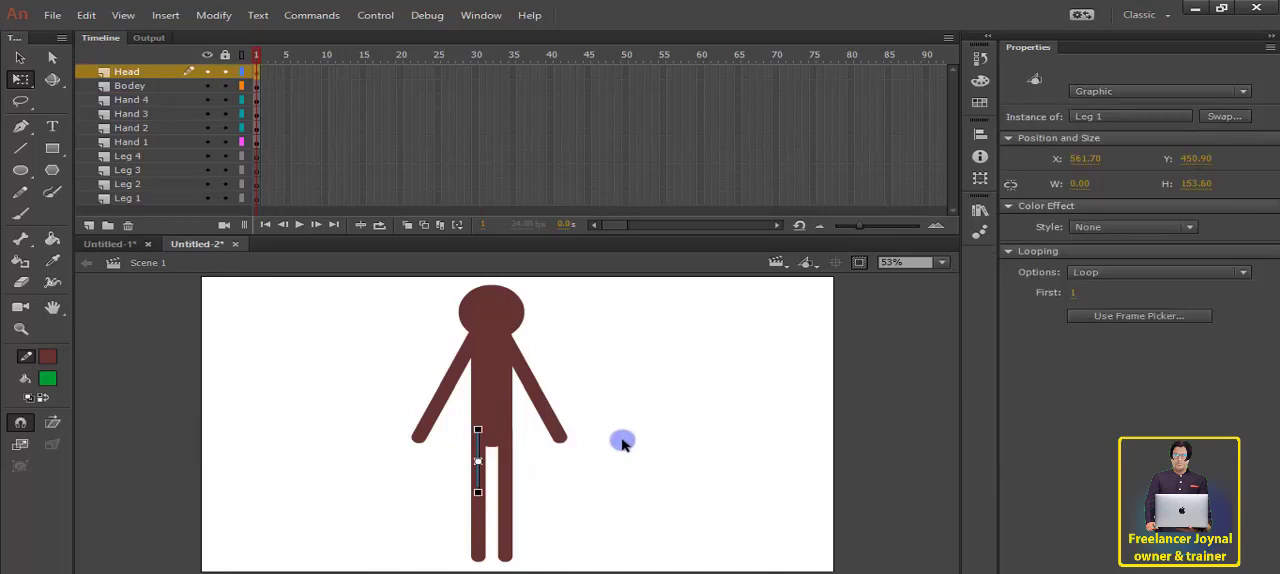
pyautogui.hotkey('ctrl', 'x')
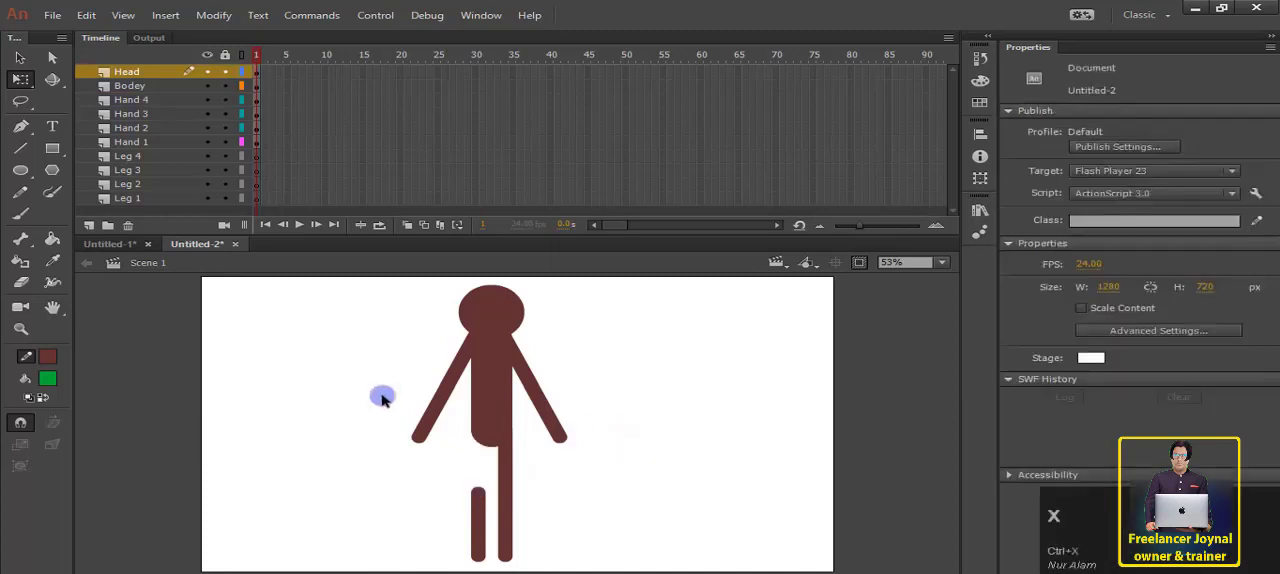
pyautogui.click(130, 157)
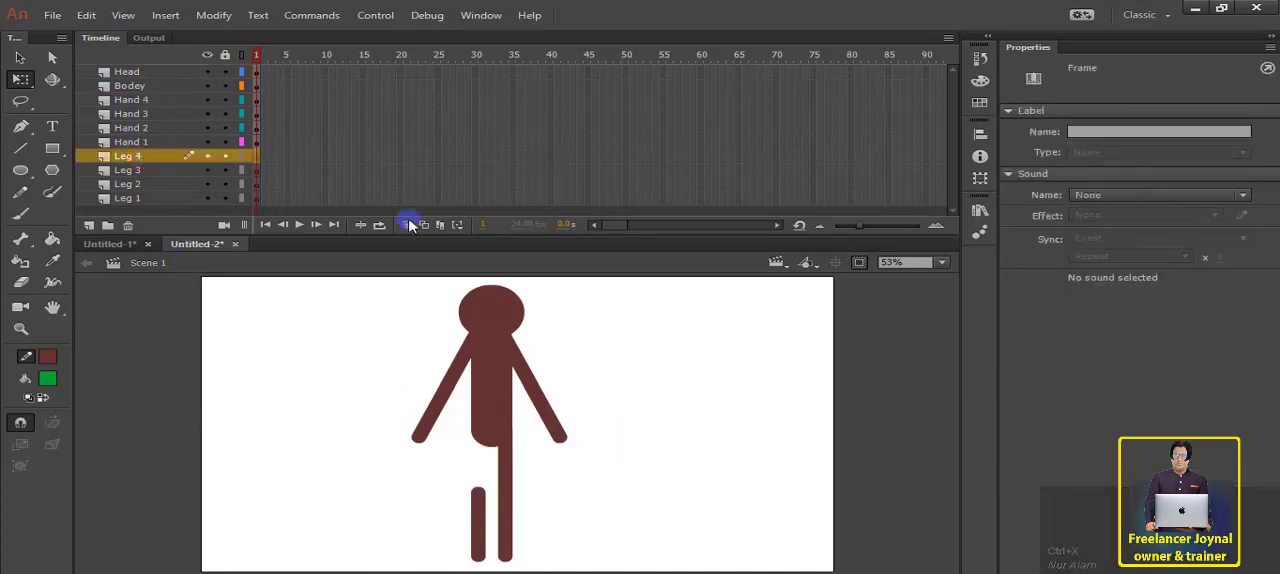
pyautogui.click(130, 198)
pyautogui.hotkey('ctrl', 'shift', 'v')
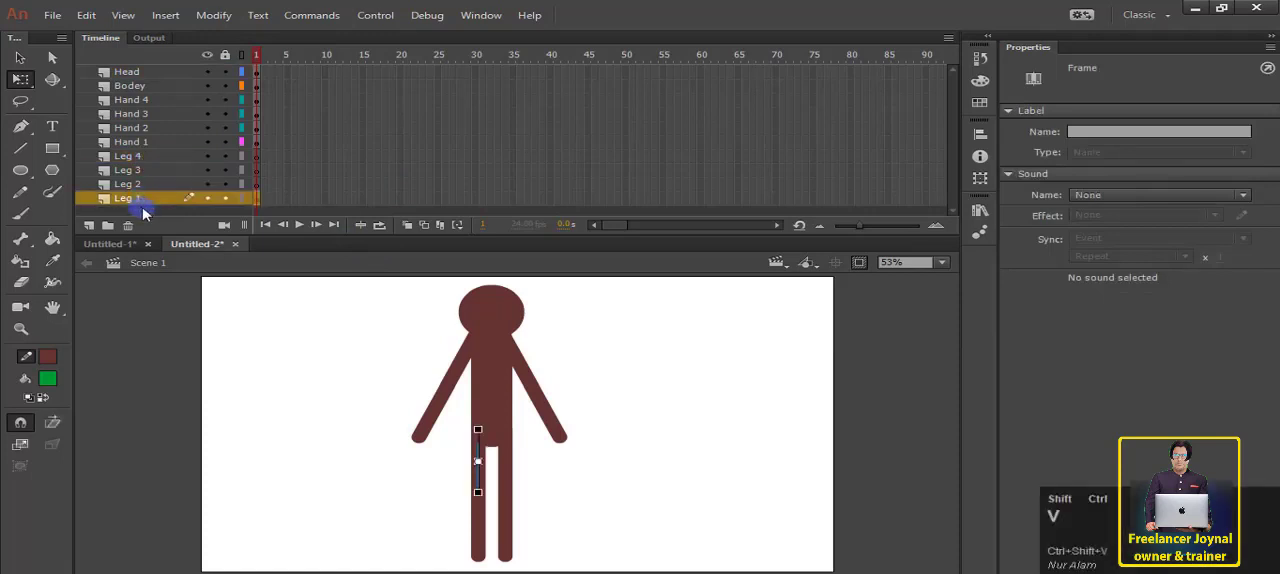
# Step: Cut the lower segment of the left-hand leg from the Head layer and paste it in place on the Leg 2 layer
pyautogui.hotkey('ctrl', 'x')
pyautogui.click(137, 185)
pyautogui.hotkey('ctrl', 'shift', 'v')
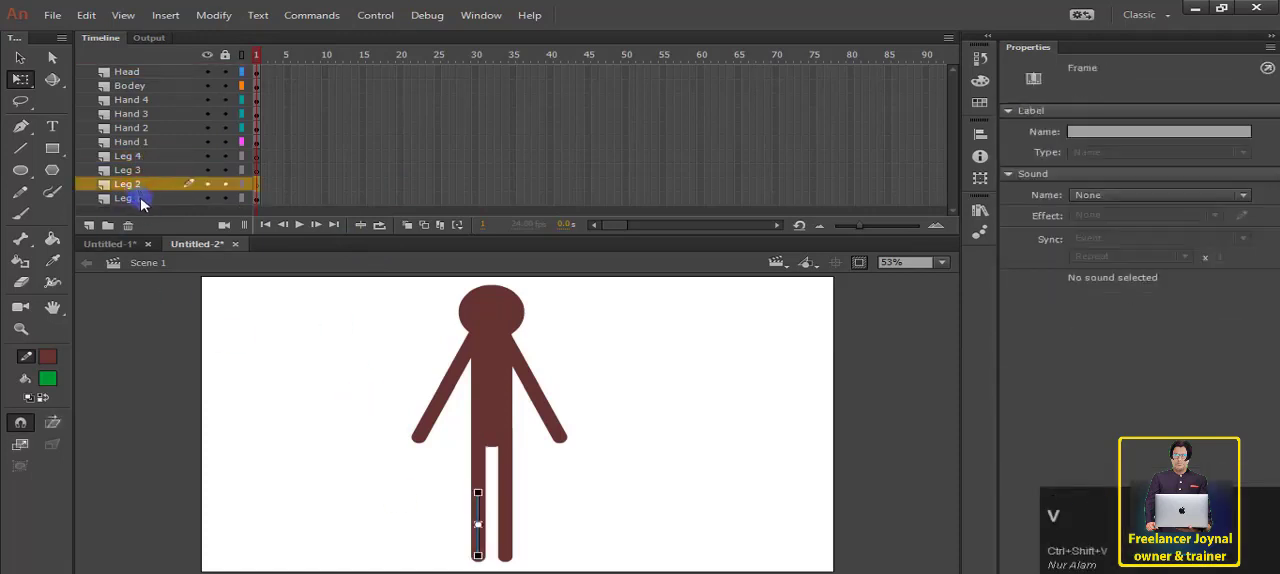
# Step: Cut the upper segment of the right-hand leg from the Head layer and paste it in place on the Leg 3 layer
pyautogui.click(139, 199)
pyautogui.click(351, 397)
pyautogui.click(143, 171)
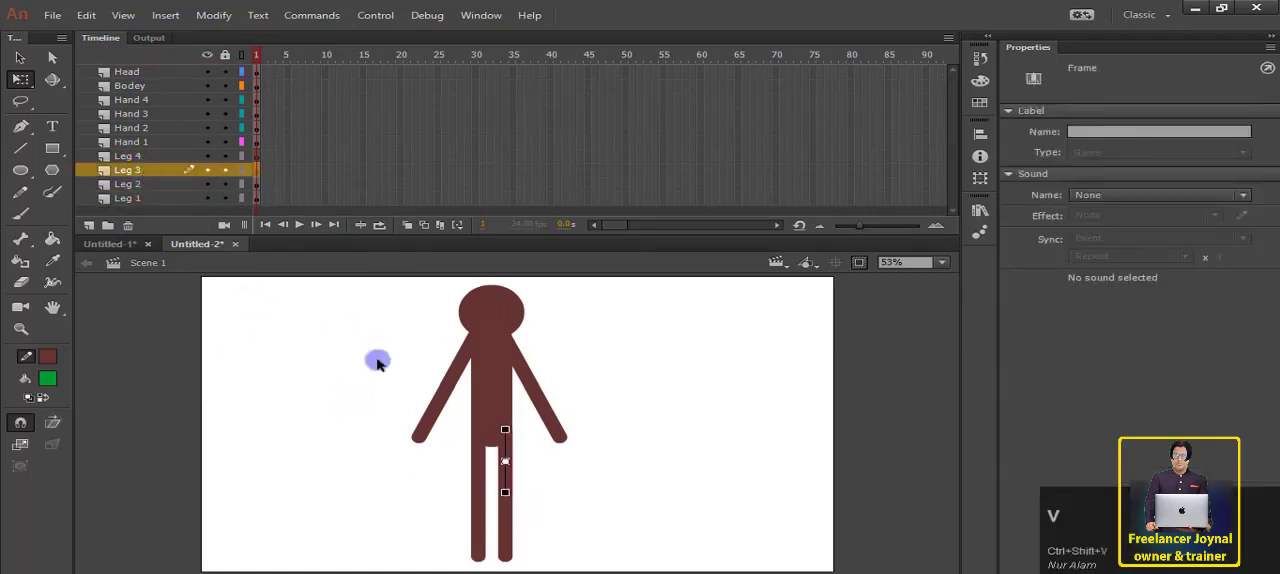
# Step: Cut the lower segment of the right-hand leg from the Head layer and paste it in place on the Leg 4 layer
pyautogui.click(508, 525)
pyautogui.hotkey('ctrl', 'x')
pyautogui.click(143, 157)
pyautogui.hotkey('ctrl', 'shift', 'v')
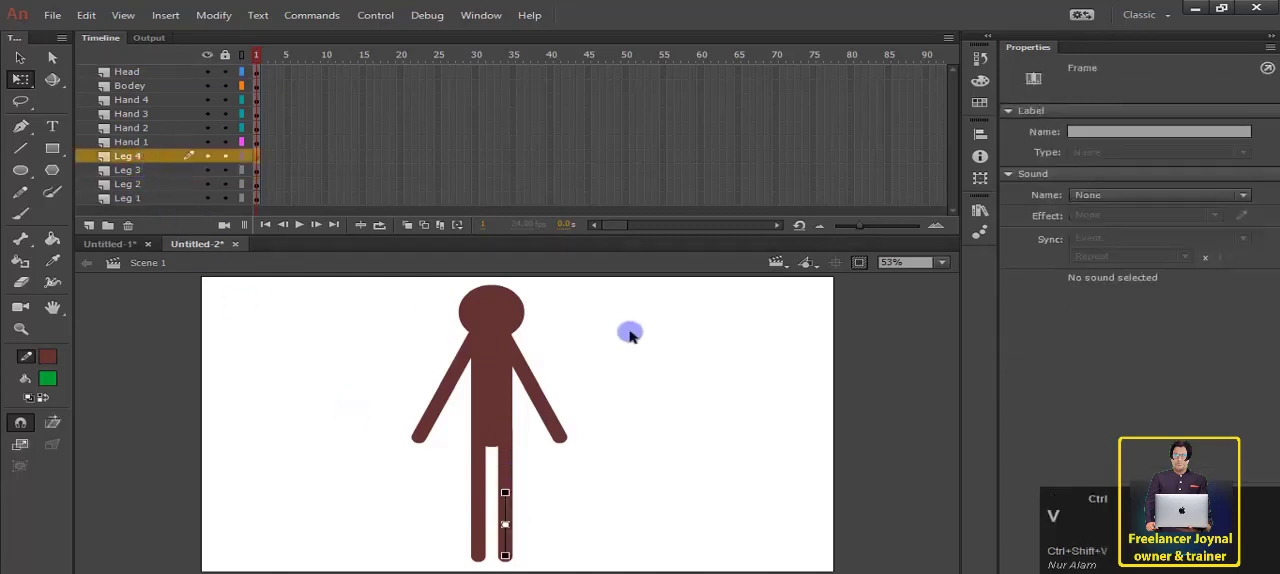
pyautogui.click(693, 323)
# Step: Check which body part each layer holds, from the leg layers through the hand layers to Bodey and Head
pyautogui.click(140, 184)
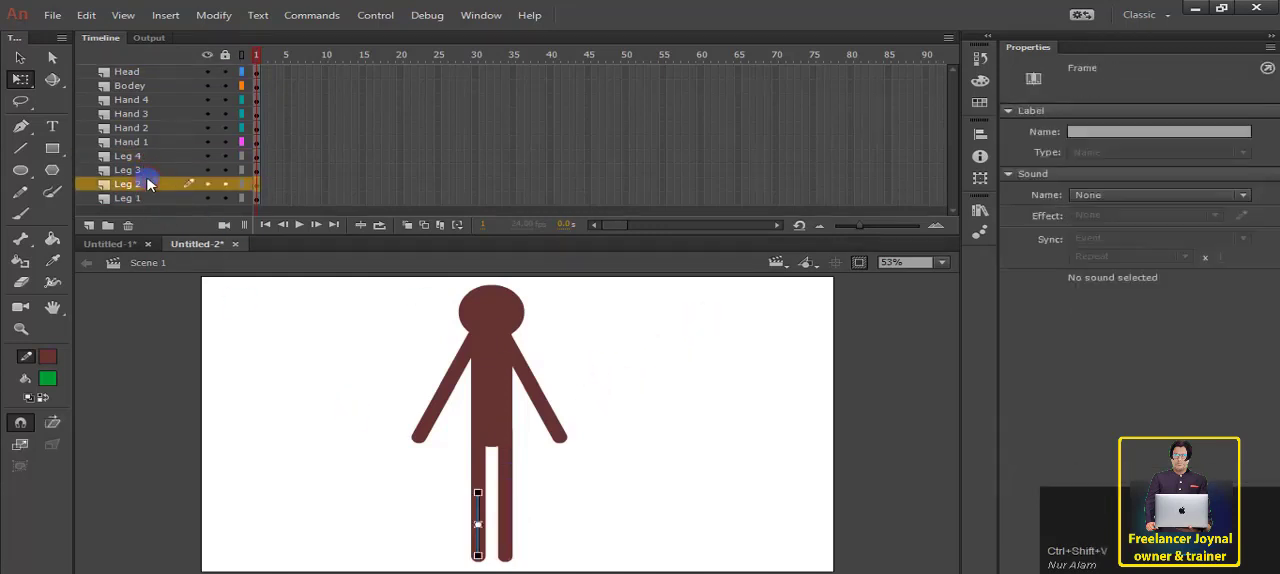
pyautogui.click(145, 198)
pyautogui.click(143, 184)
pyautogui.click(145, 170)
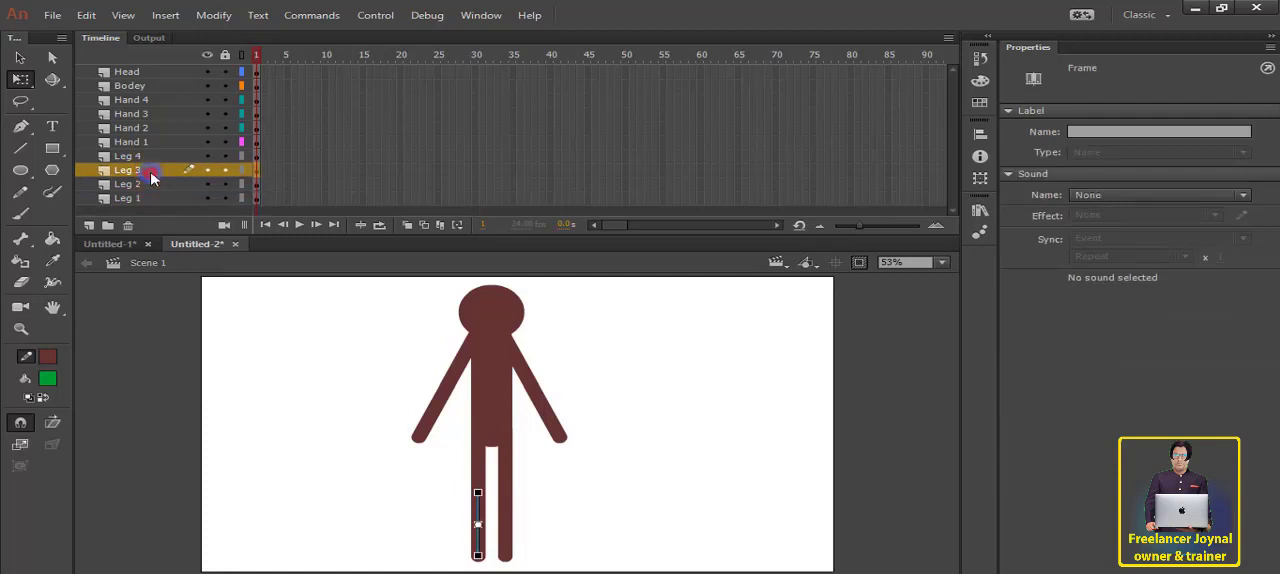
pyautogui.click(146, 157)
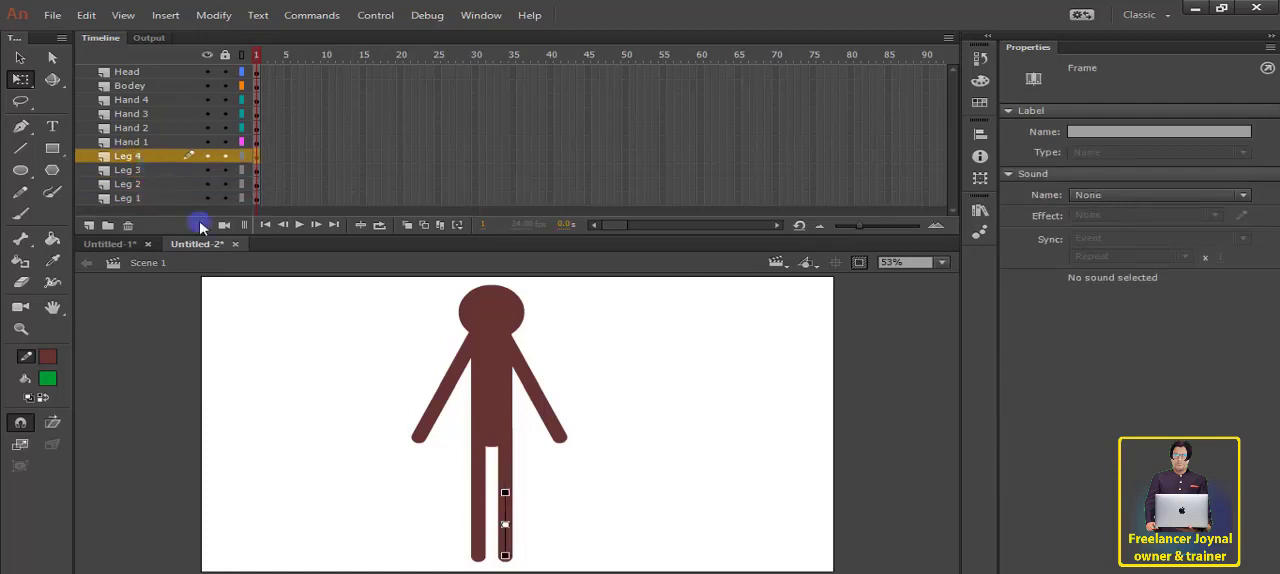
pyautogui.click(140, 143)
pyautogui.click(136, 129)
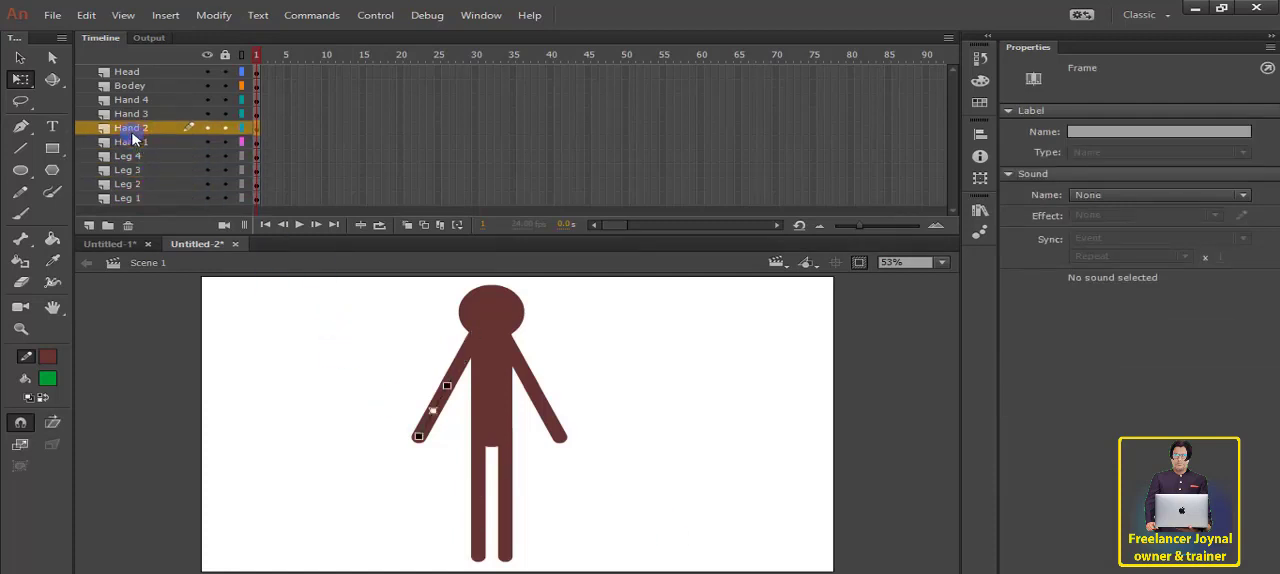
pyautogui.click(137, 116)
pyautogui.click(138, 100)
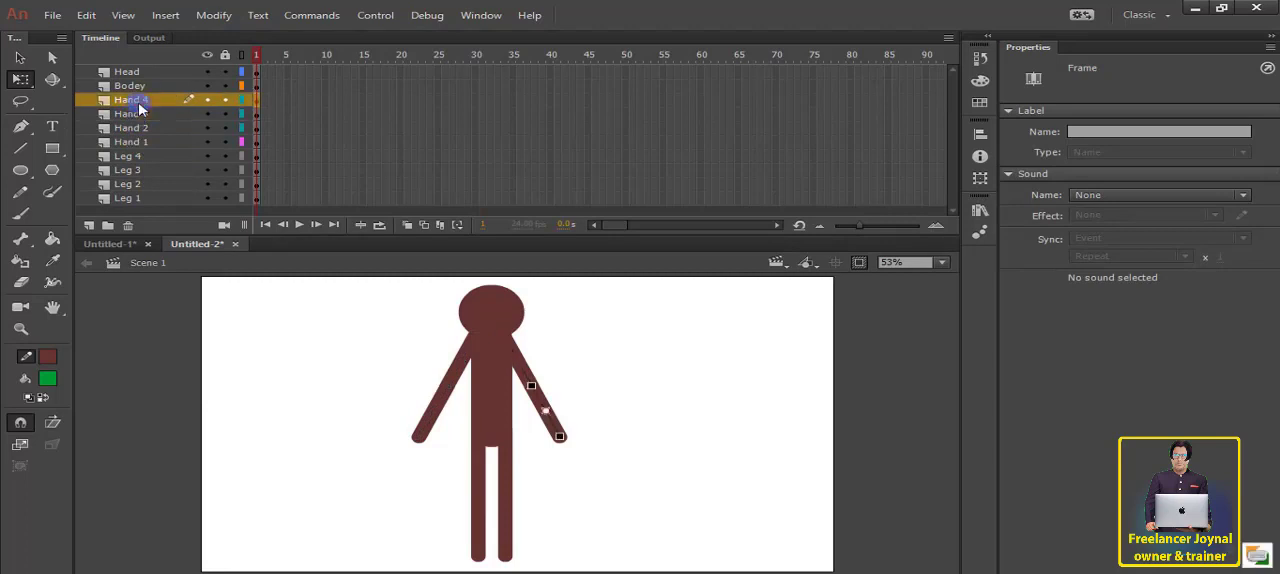
pyautogui.click(138, 86)
pyautogui.click(140, 72)
pyautogui.click(312, 345)
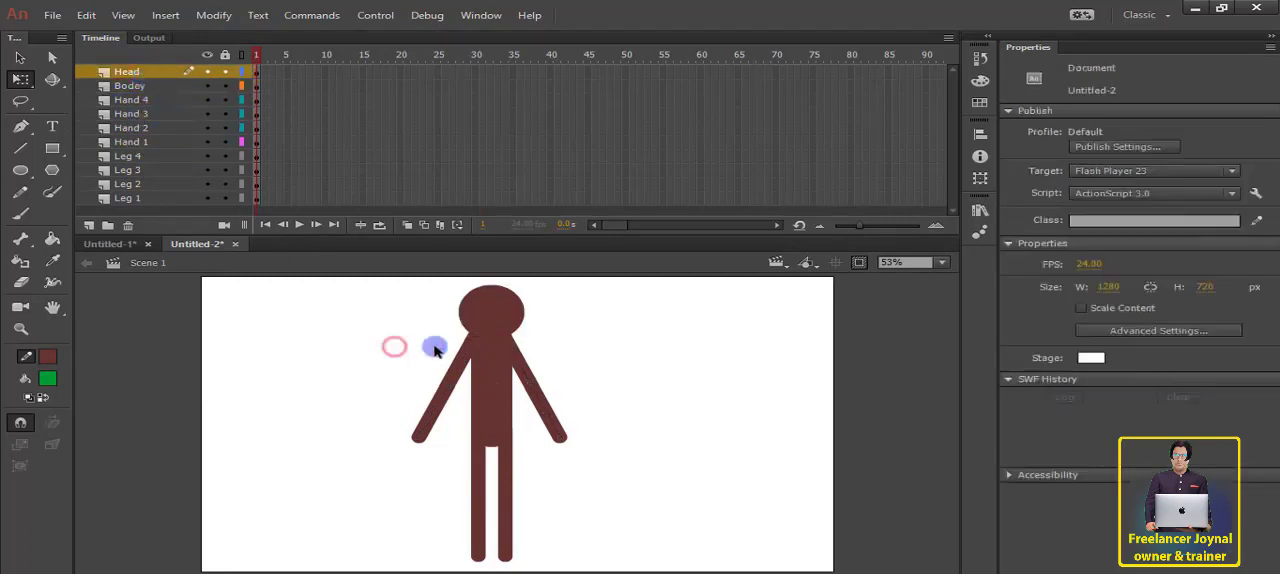
pyautogui.moveTo(414, 289); pyautogui.dragTo(664, 568)
pyautogui.click(706, 464)
# Step: Move the head's transformation point down to the neck at the head's lower edge
pyautogui.click(505, 407)
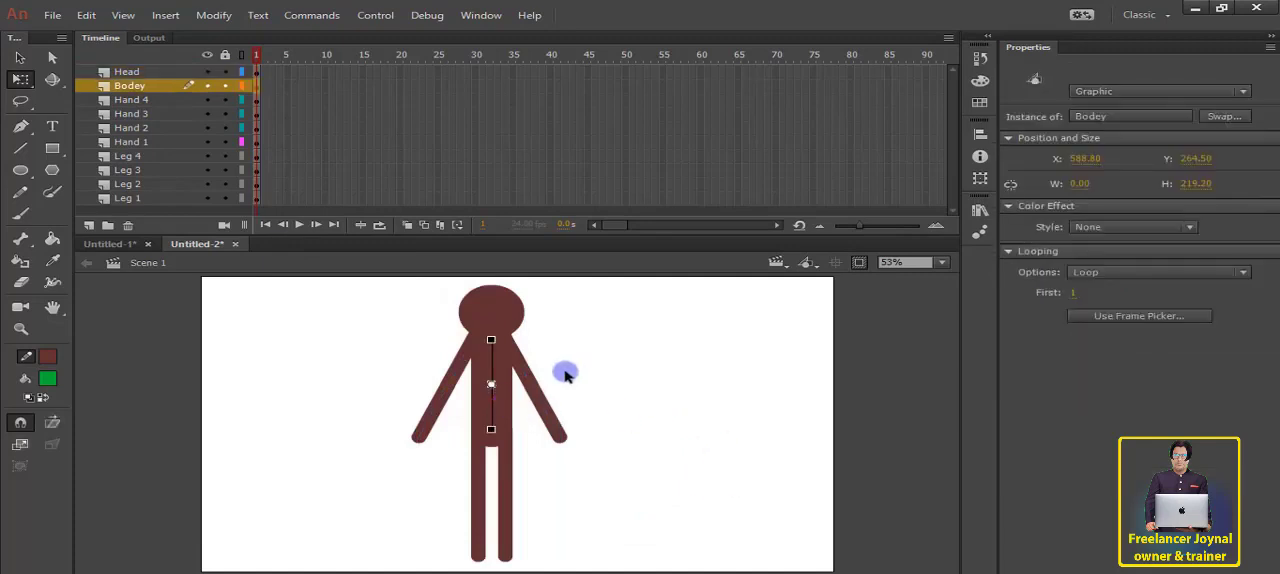
pyautogui.click(609, 345)
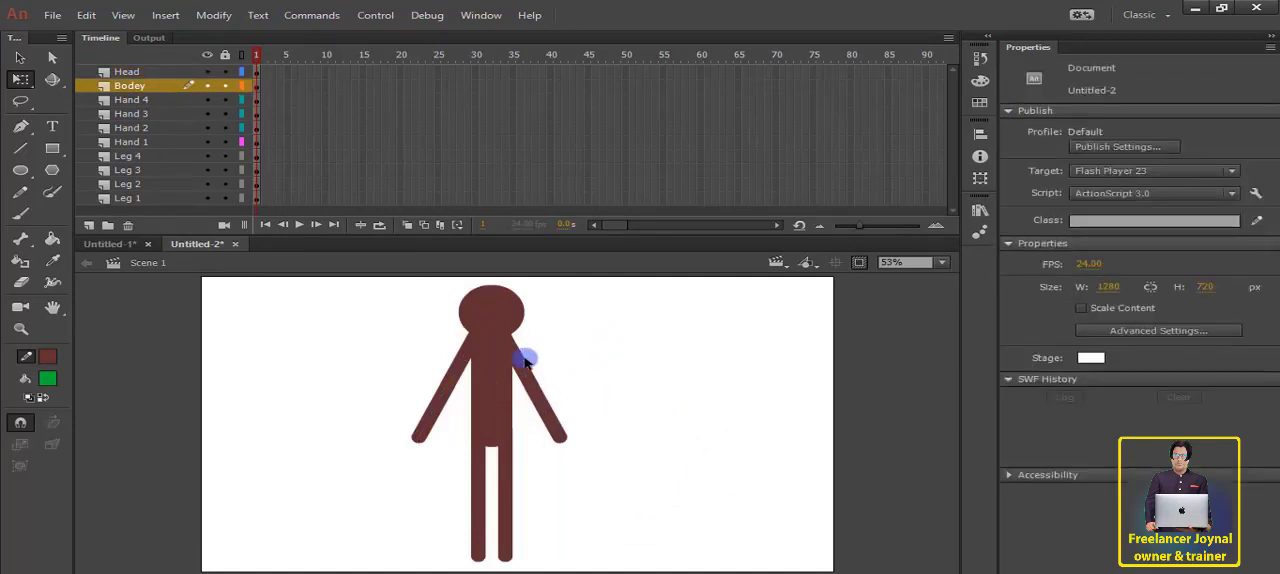
pyautogui.click(491, 318)
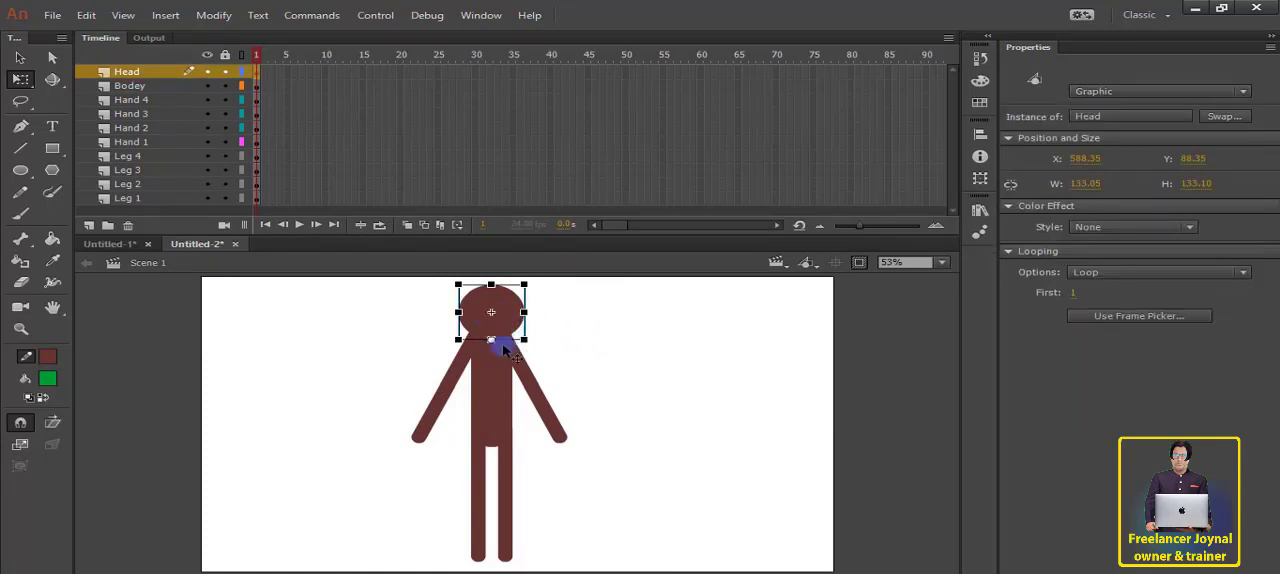
pyautogui.click(598, 361)
# Step: Move the transformation points of the right-hand arm's upper and lower segments to the shoulder and the elbow
pyautogui.click(525, 375)
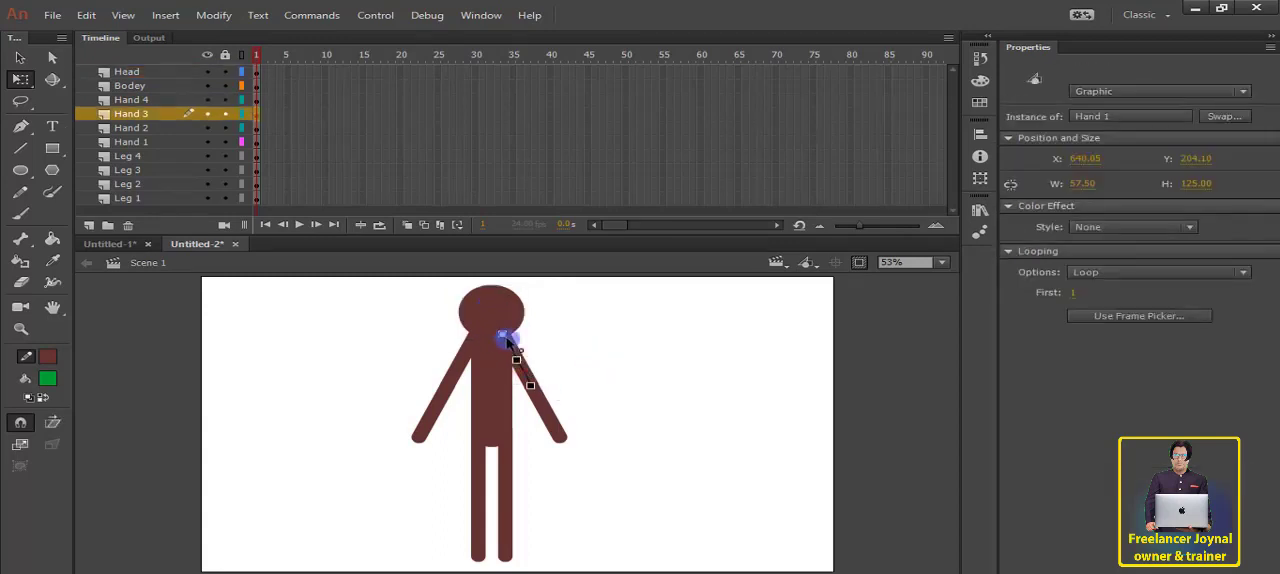
pyautogui.click(555, 421)
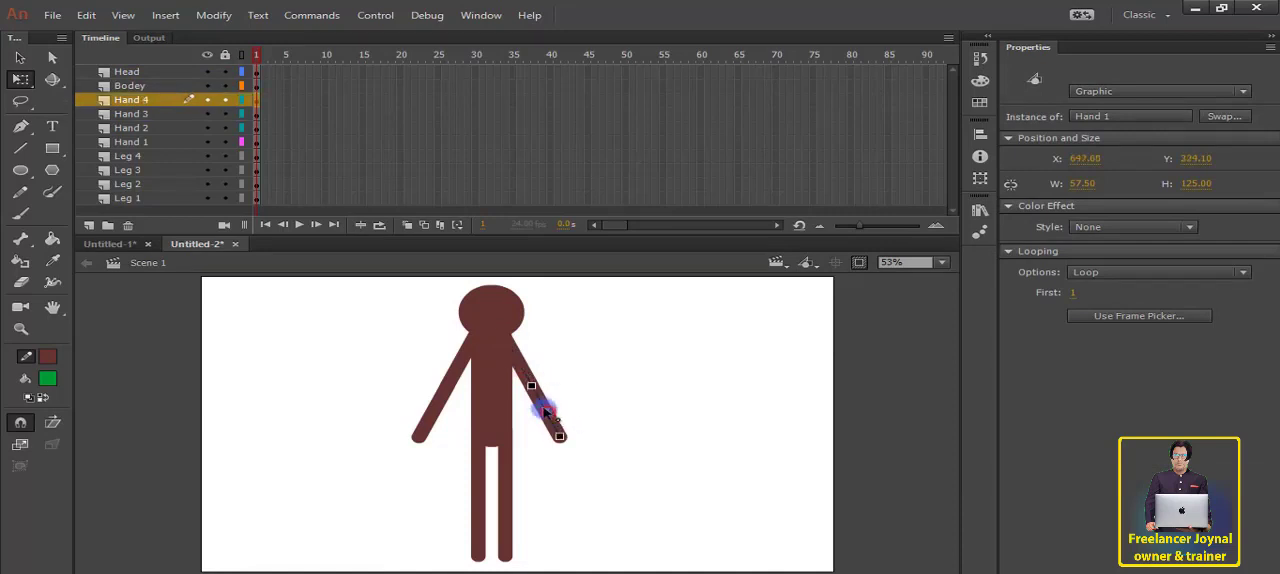
pyautogui.moveTo(545, 410); pyautogui.dragTo(533, 390)
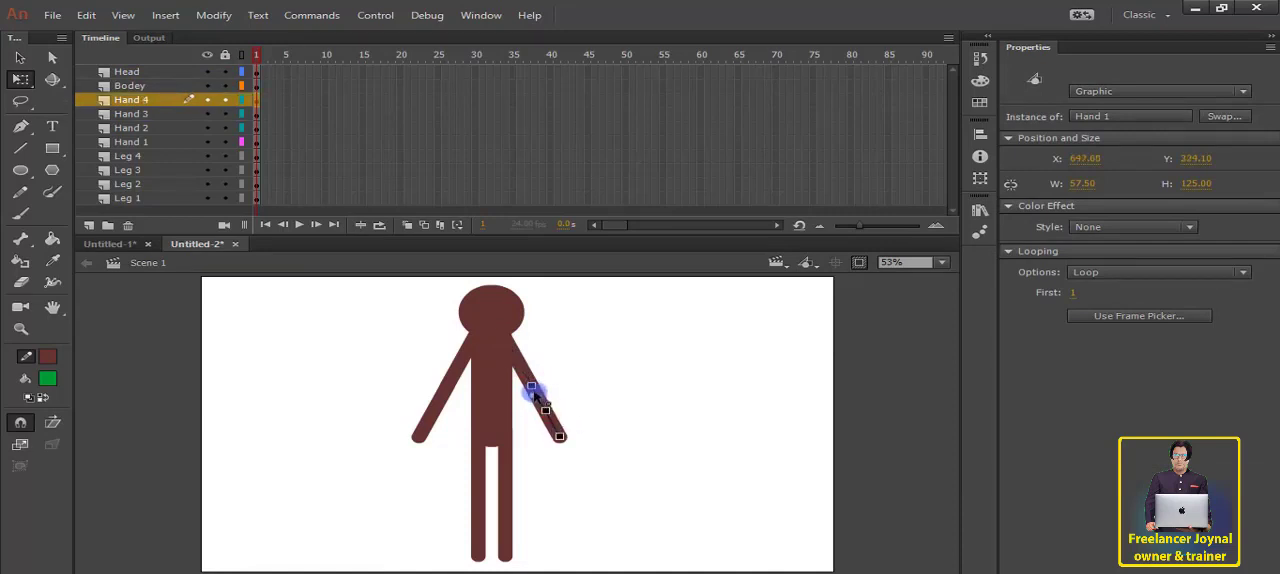
# Step: Move the transformation points of the left-hand arm's upper and lower segments to the shoulder and the elbow
pyautogui.click(455, 388)
pyautogui.moveTo(467, 366); pyautogui.dragTo(479, 352)
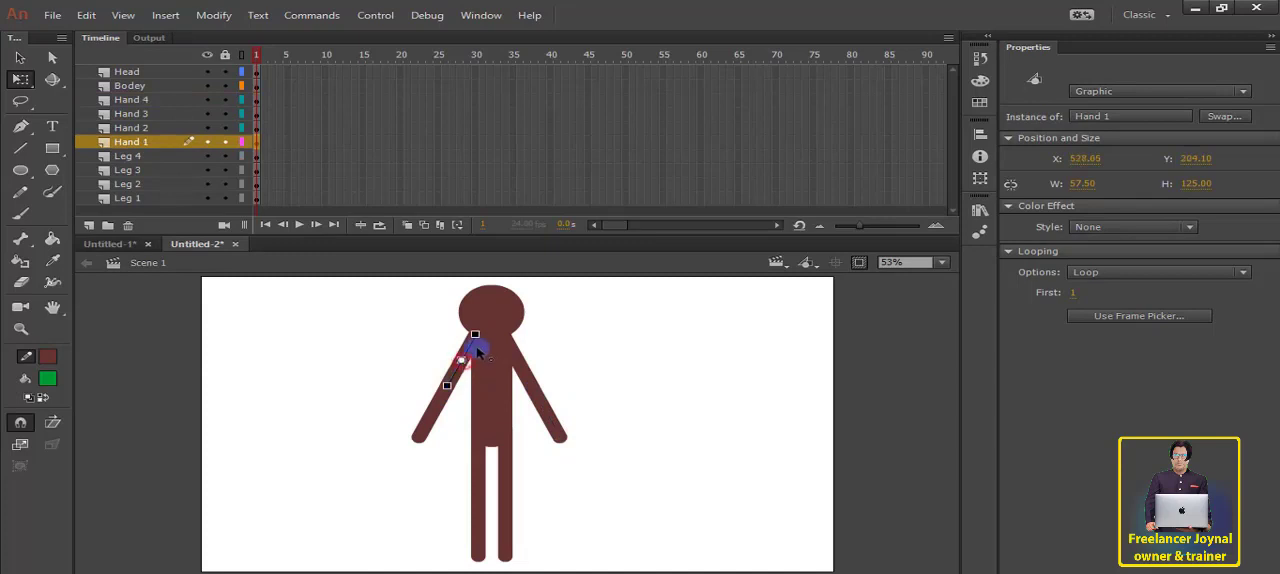
pyautogui.click(449, 413)
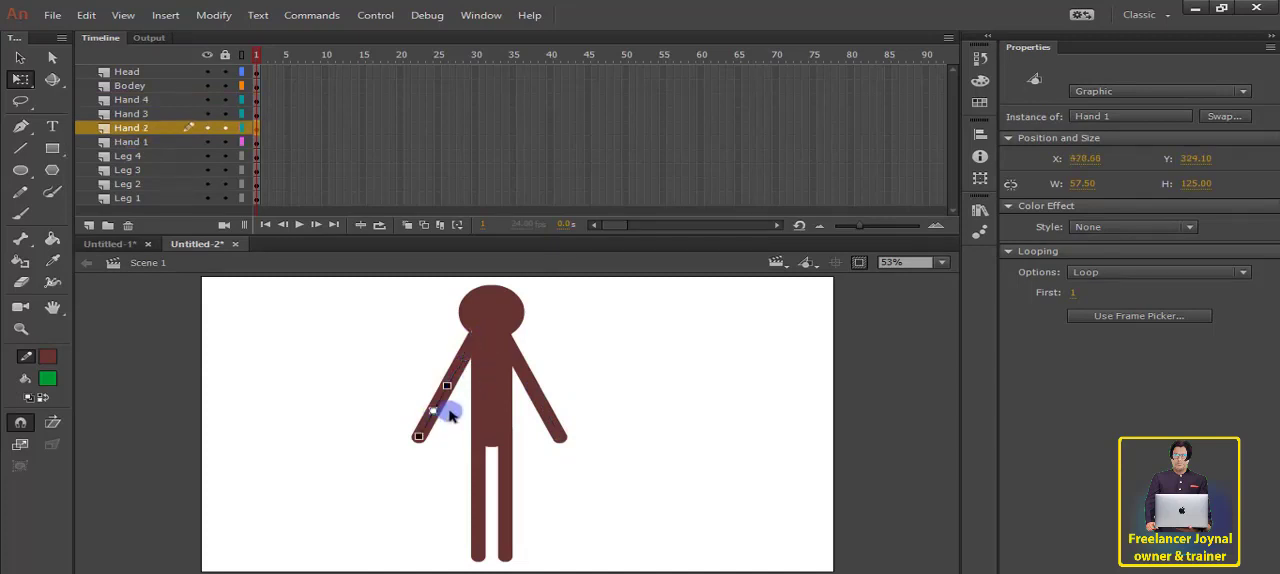
pyautogui.moveTo(434, 414); pyautogui.dragTo(455, 393)
pyautogui.moveTo(426, 448)
pyautogui.mouseDown()
pyautogui.moveTo(352, 402)
pyautogui.moveTo(429, 323)
pyautogui.moveTo(509, 437)
pyautogui.moveTo(403, 446)
pyautogui.moveTo(451, 423)
pyautogui.moveTo(429, 430)
pyautogui.mouseUp()
# Step: Move the transformation points of the left-hand leg's upper and lower segments to the hip and the knee
pyautogui.click(477, 490)
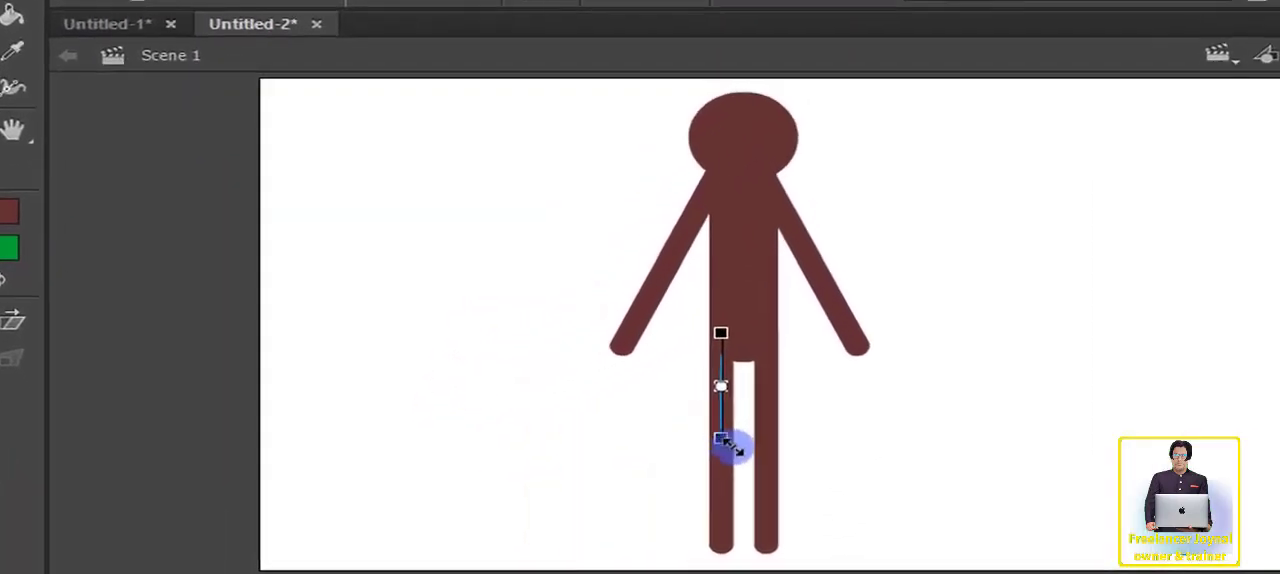
pyautogui.moveTo(724, 458); pyautogui.dragTo(720, 429)
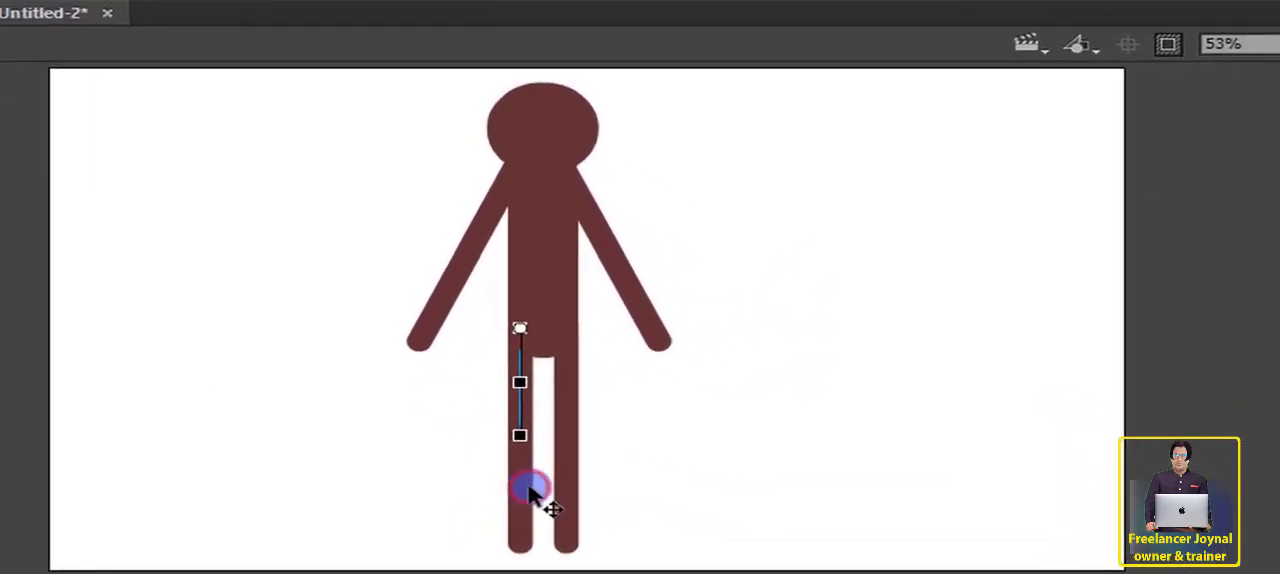
pyautogui.click(528, 487)
pyautogui.moveTo(520, 489); pyautogui.dragTo(520, 436)
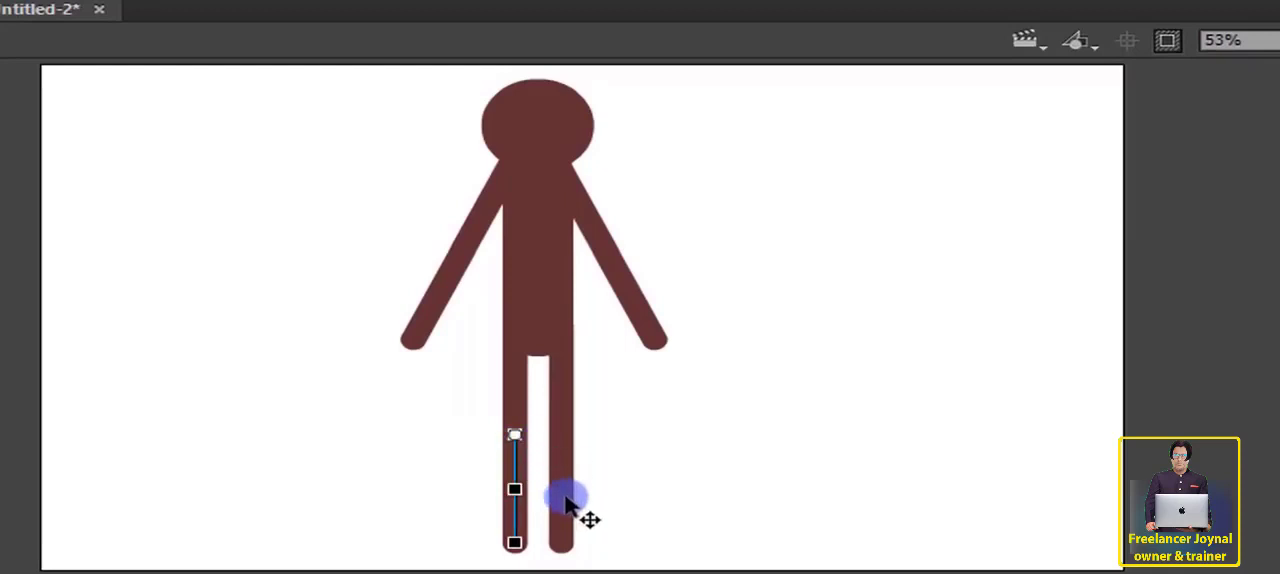
# Step: Move the transformation points of the right-hand leg's lower and upper segments to the knee and the hip
pyautogui.click(566, 500)
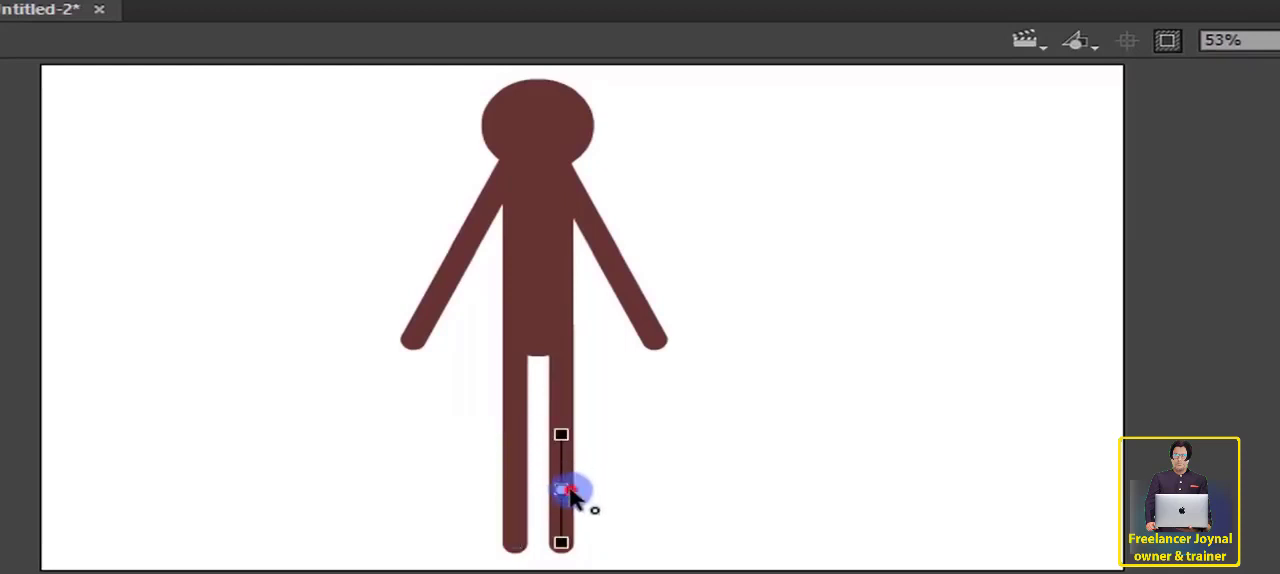
pyautogui.moveTo(568, 492); pyautogui.dragTo(566, 393)
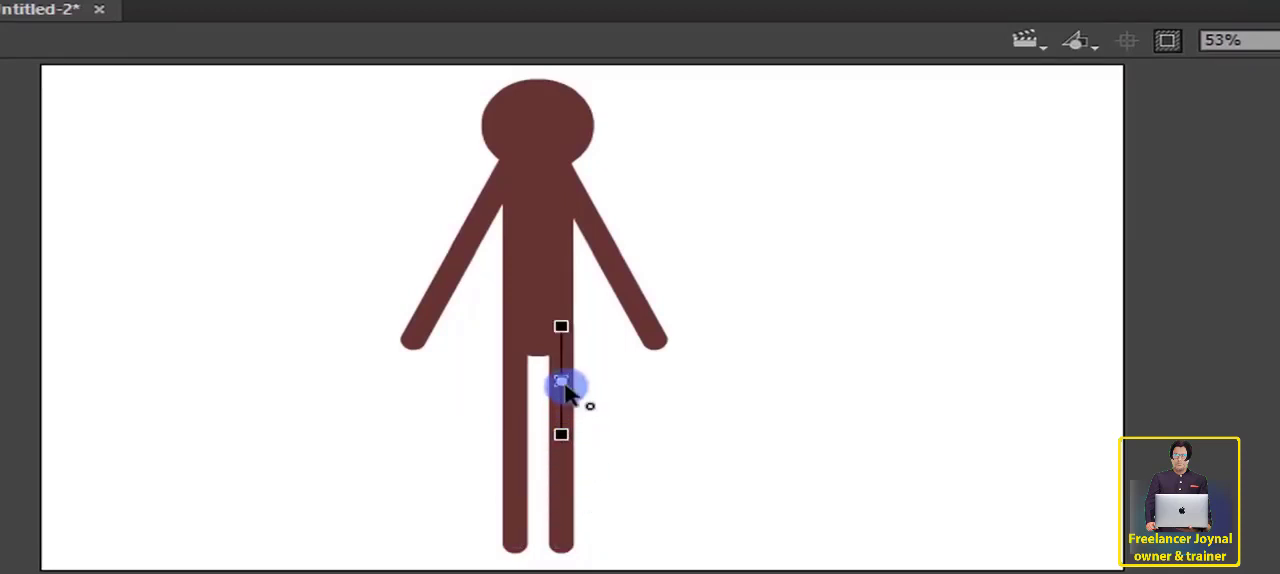
pyautogui.click(622, 292)
# Step: Move the body's transformation point to the lower end of the torso between the hips
pyautogui.click(525, 266)
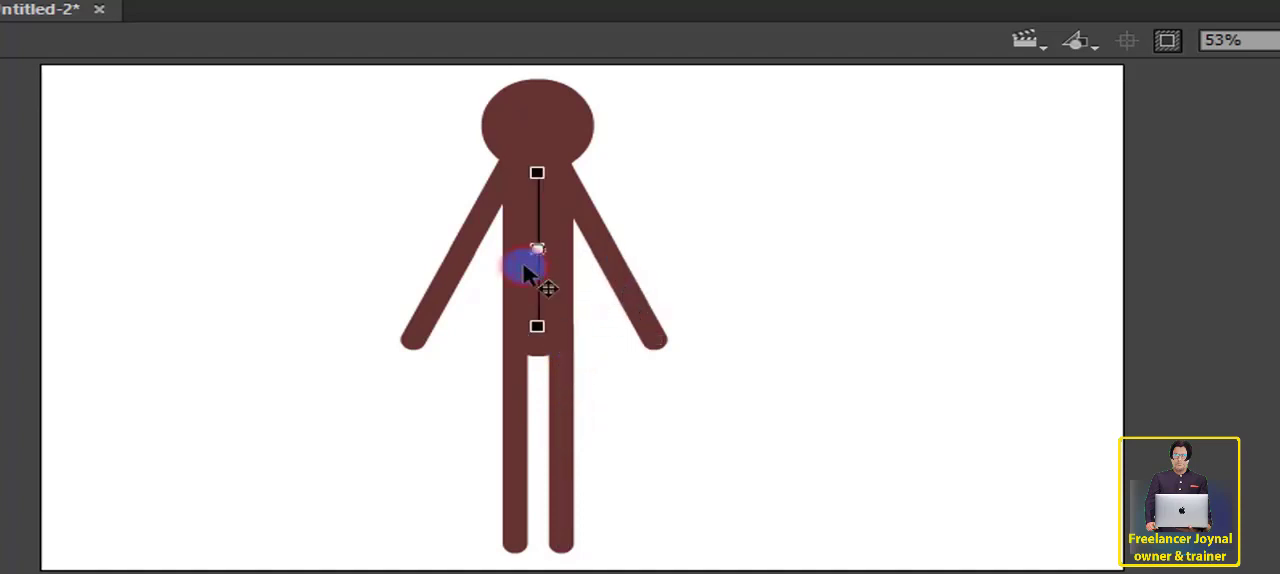
pyautogui.moveTo(539, 253); pyautogui.dragTo(547, 361)
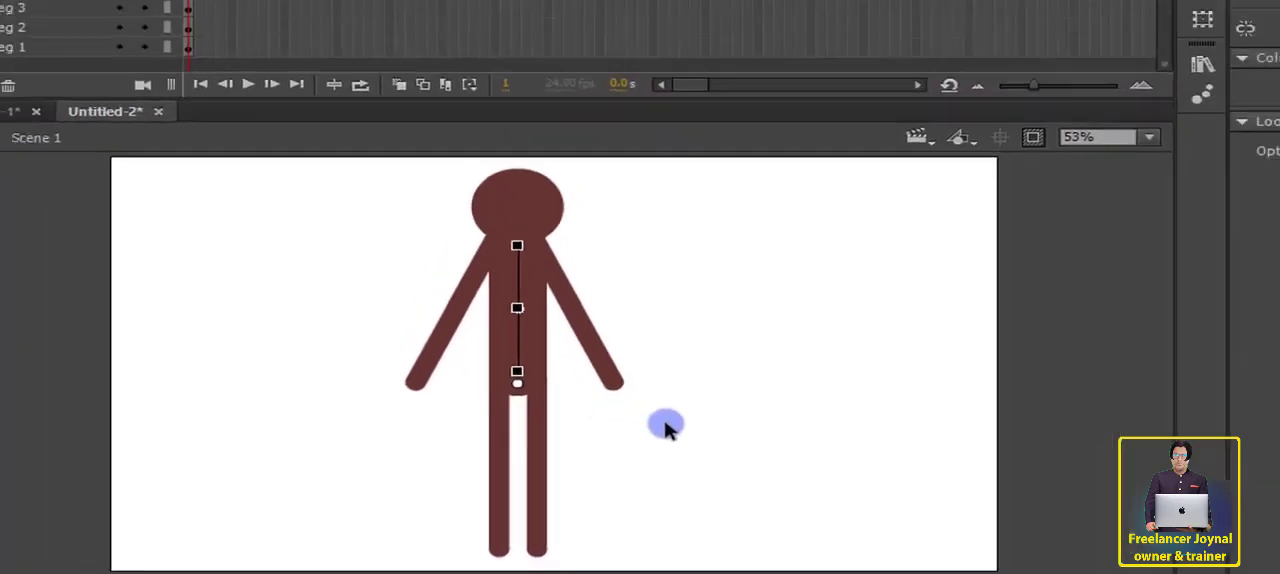
pyautogui.click(795, 213)
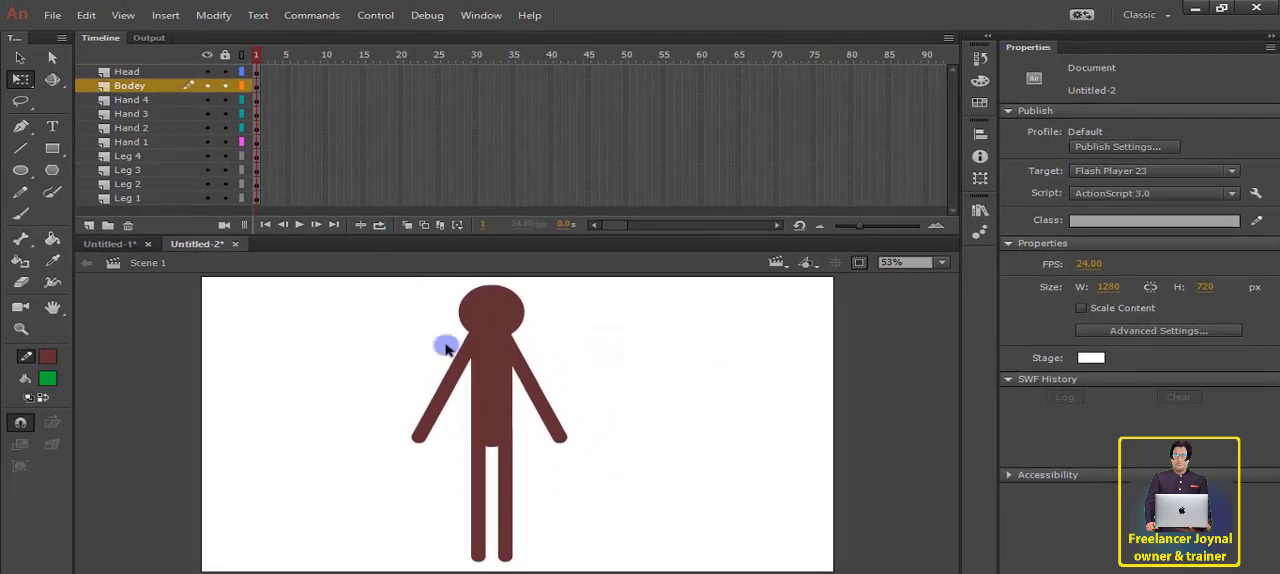
# Step: Extend all ten layers, from Head to Leg 1, to frame 70 by inserting frames
pyautogui.click(790, 74)
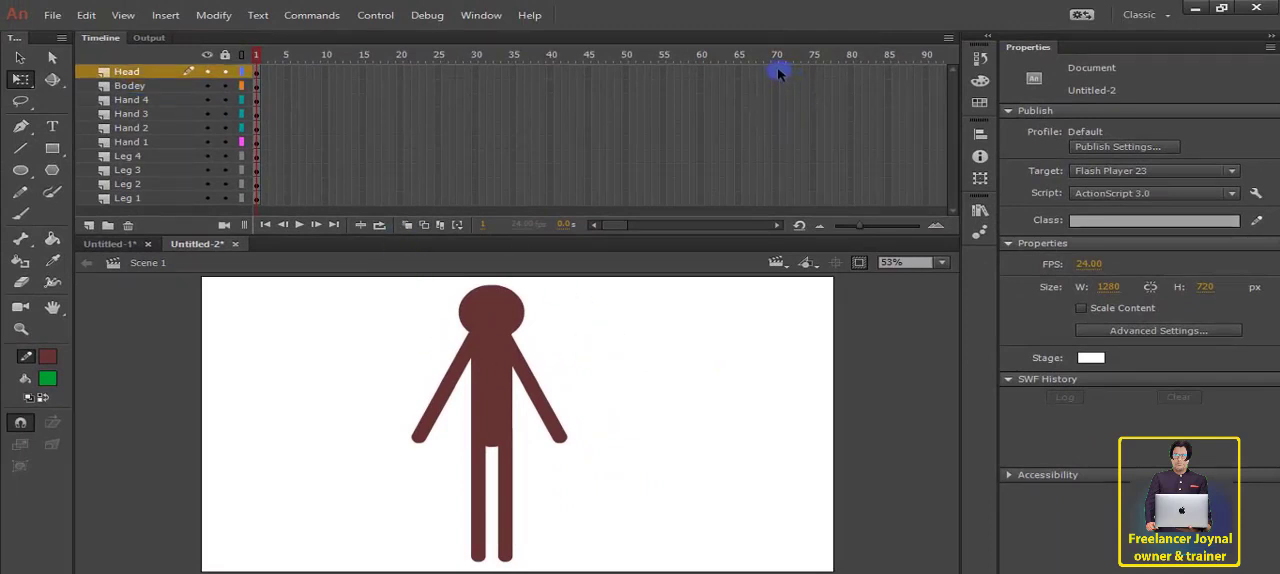
pyautogui.moveTo(779, 168)
pyautogui.mouseDown()
pyautogui.moveTo(771, 209)
pyautogui.moveTo(771, 172)
pyautogui.mouseUp()
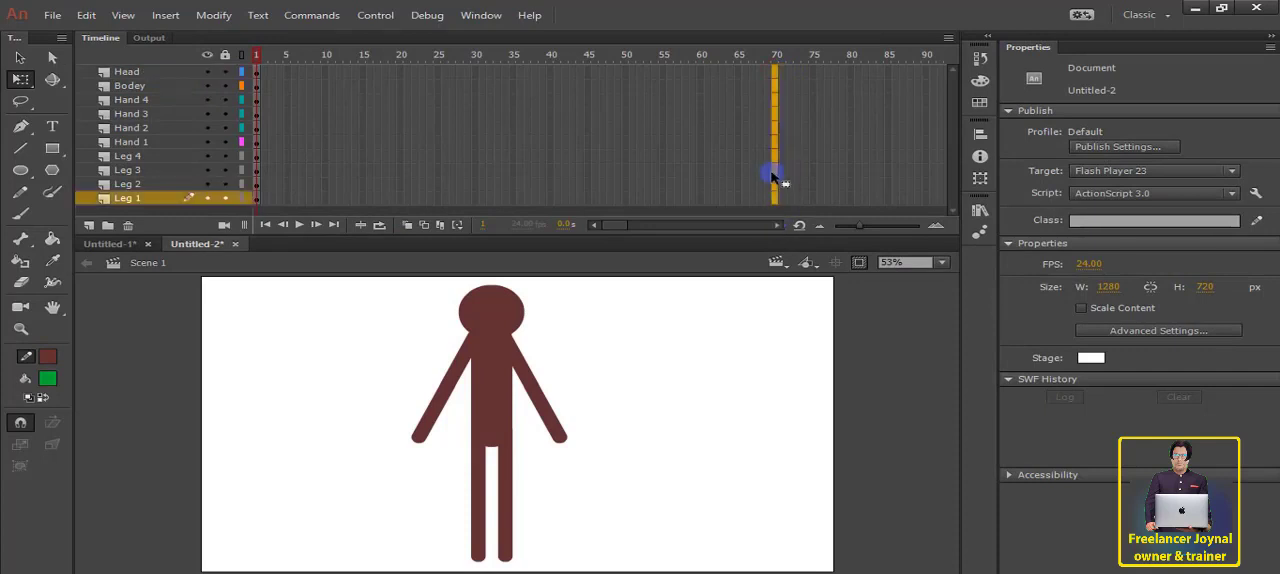
pyautogui.rightClick(772, 168)
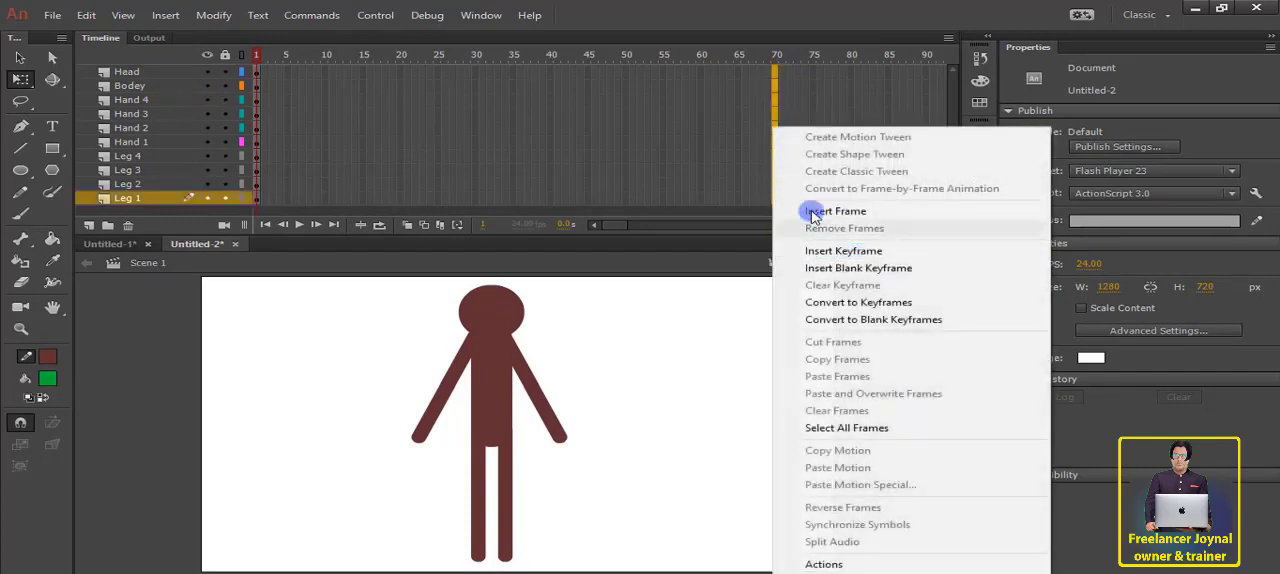
pyautogui.click(808, 212)
# Step: Insert keyframes at frame 20 on all layers from Head to Leg 1
pyautogui.moveTo(428, 67); pyautogui.dragTo(397, 171)
pyautogui.rightClick(402, 178)
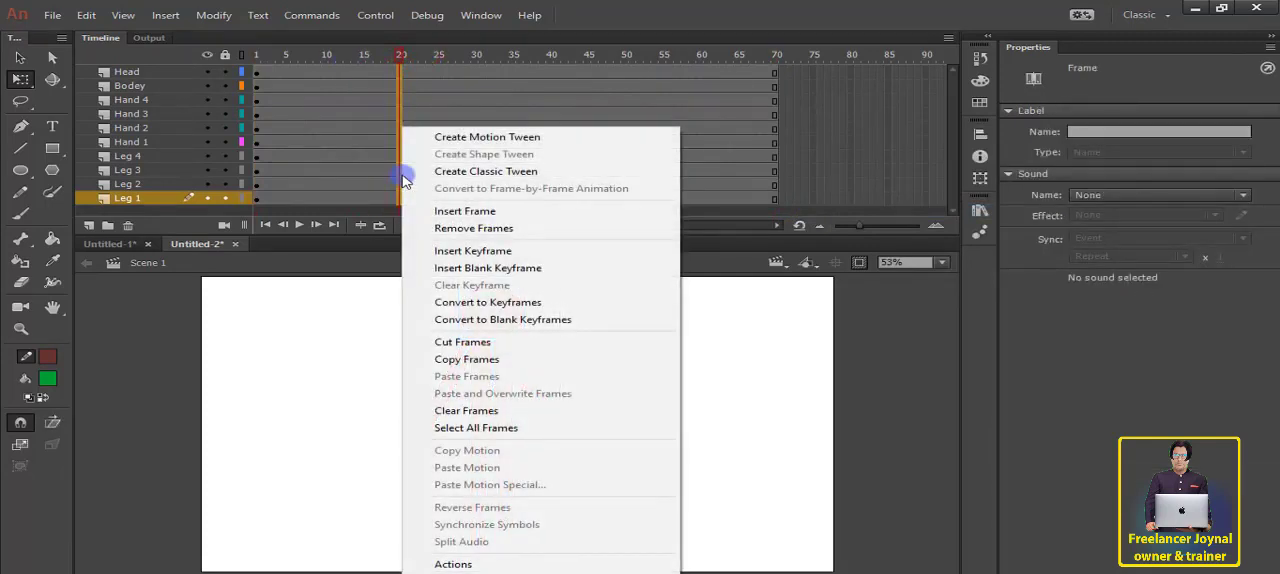
pyautogui.click(466, 251)
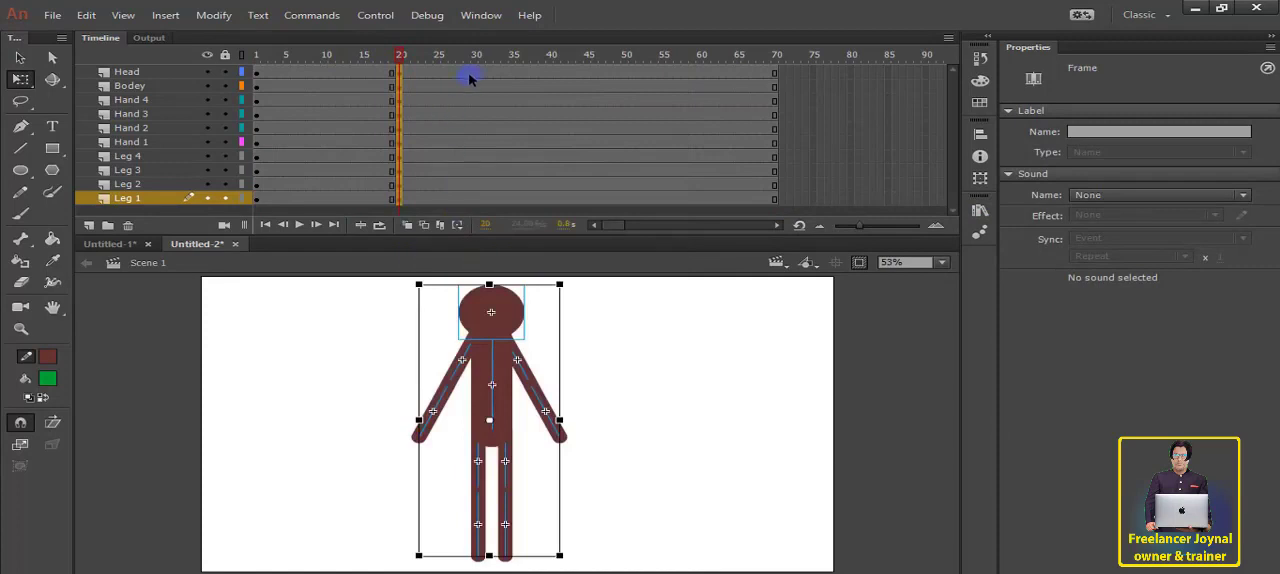
# Step: Insert keyframes at frame 30 on all layers from Head to Leg 1
pyautogui.moveTo(478, 70); pyautogui.dragTo(478, 218)
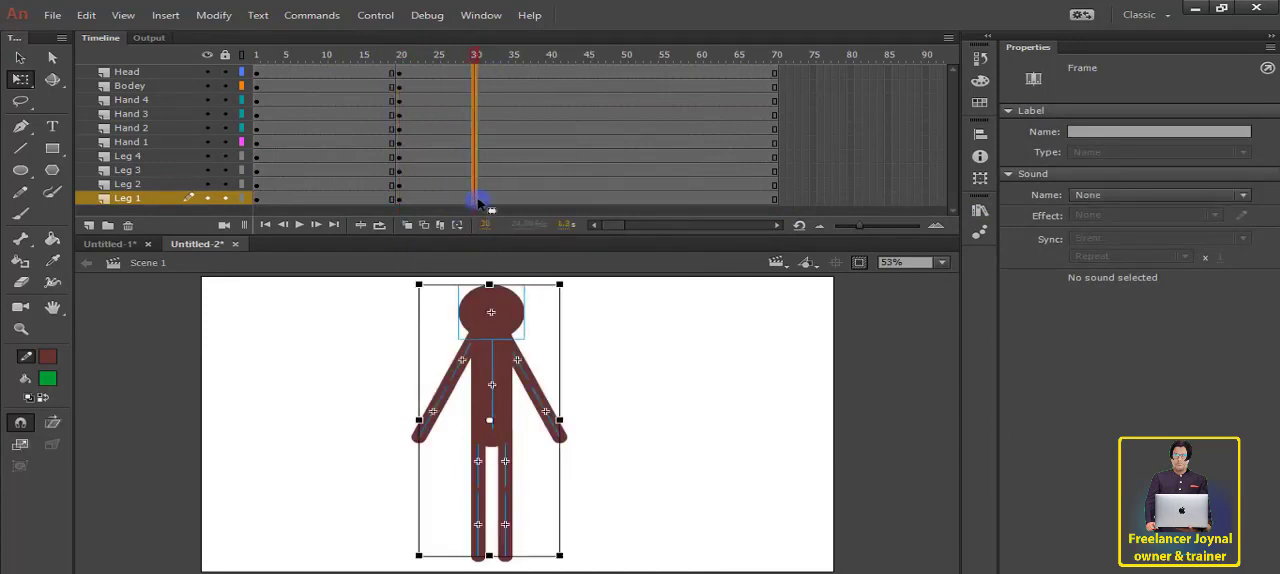
pyautogui.rightClick(477, 197)
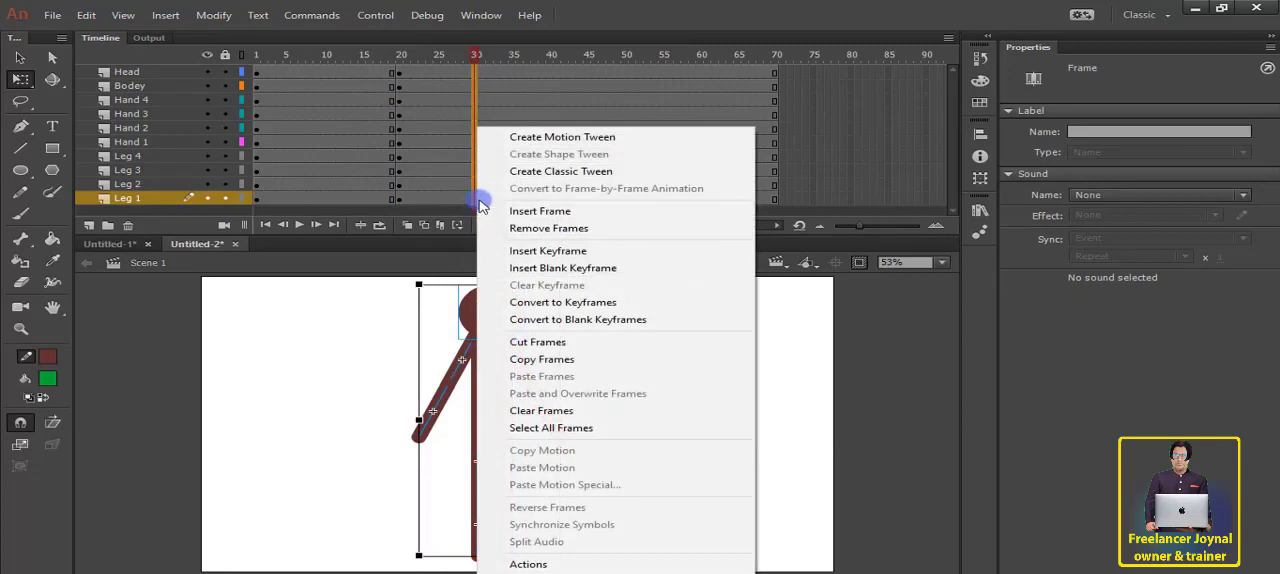
pyautogui.click(530, 250)
pyautogui.click(474, 103)
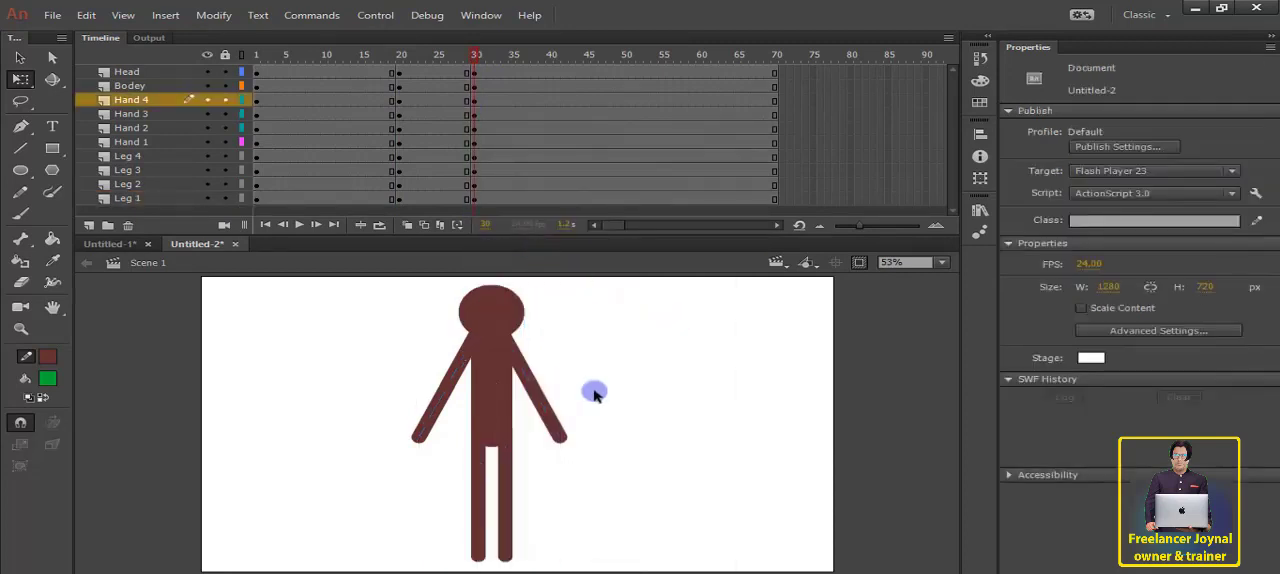
pyautogui.click(536, 393)
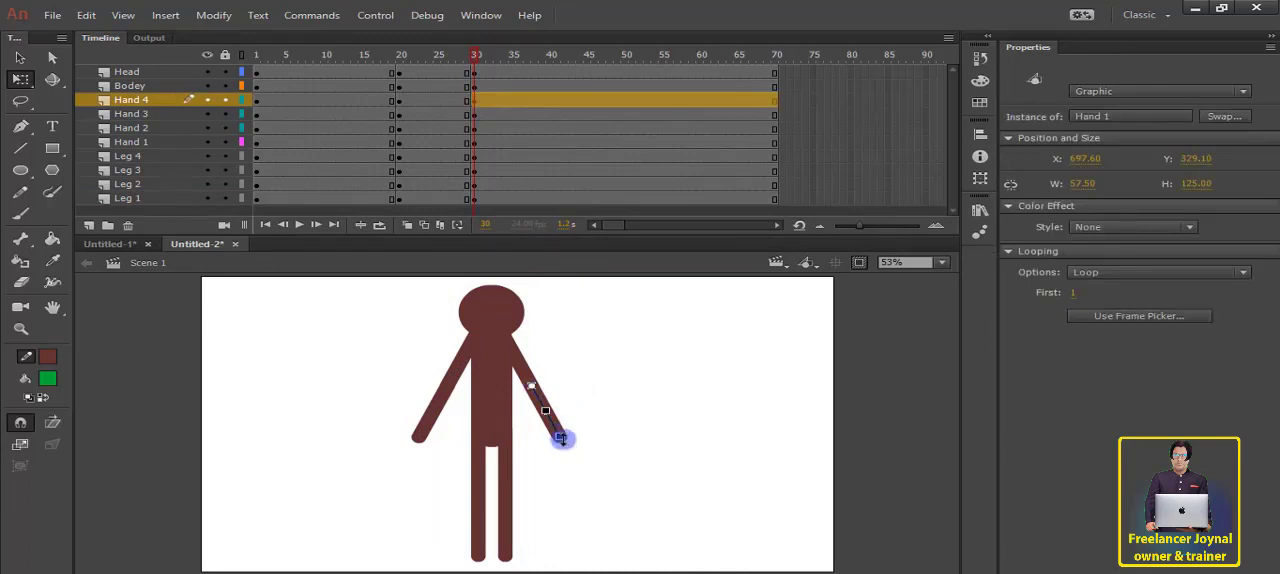
pyautogui.moveTo(557, 445); pyautogui.dragTo(537, 447)
pyautogui.hotkey('ctrl', 'z')
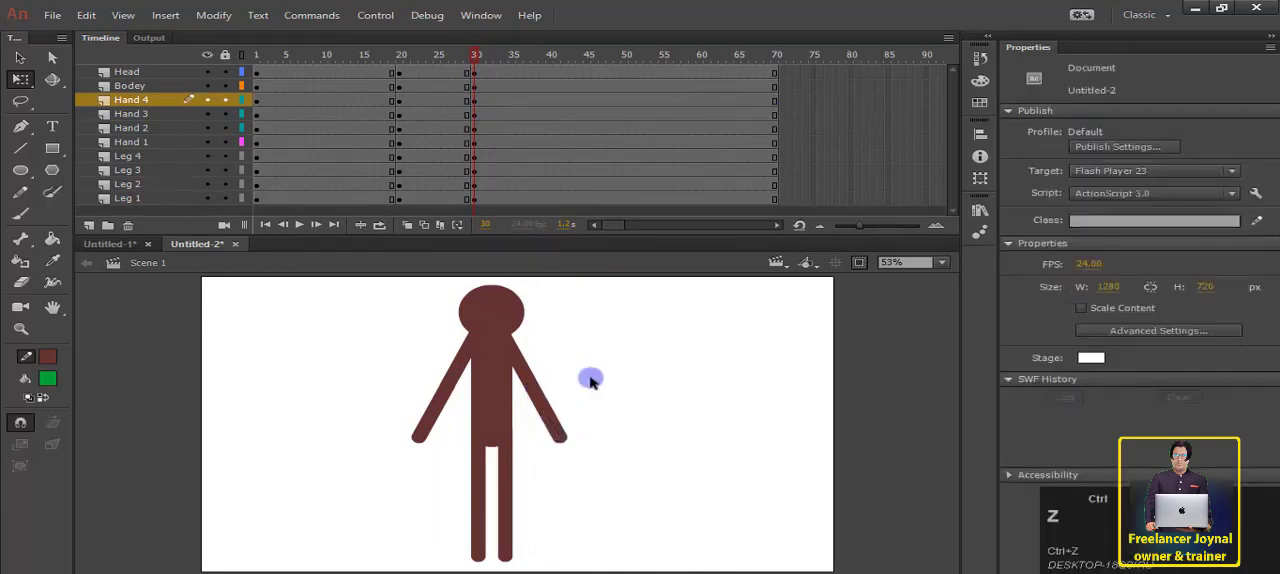
pyautogui.click(549, 408)
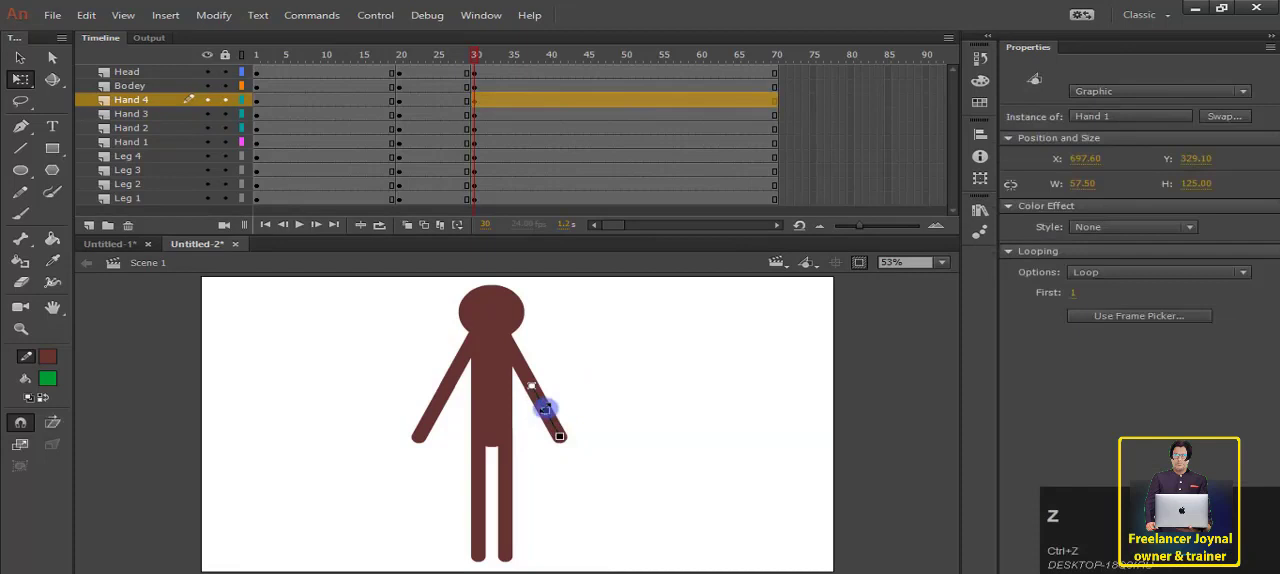
pyautogui.click(600, 397)
# Step: Pose the Hand 3 and Hand 4 arm at frame 30: swing the upper arm outward, reattach the forearm at the elbow and rotate it inward
pyautogui.click(524, 364)
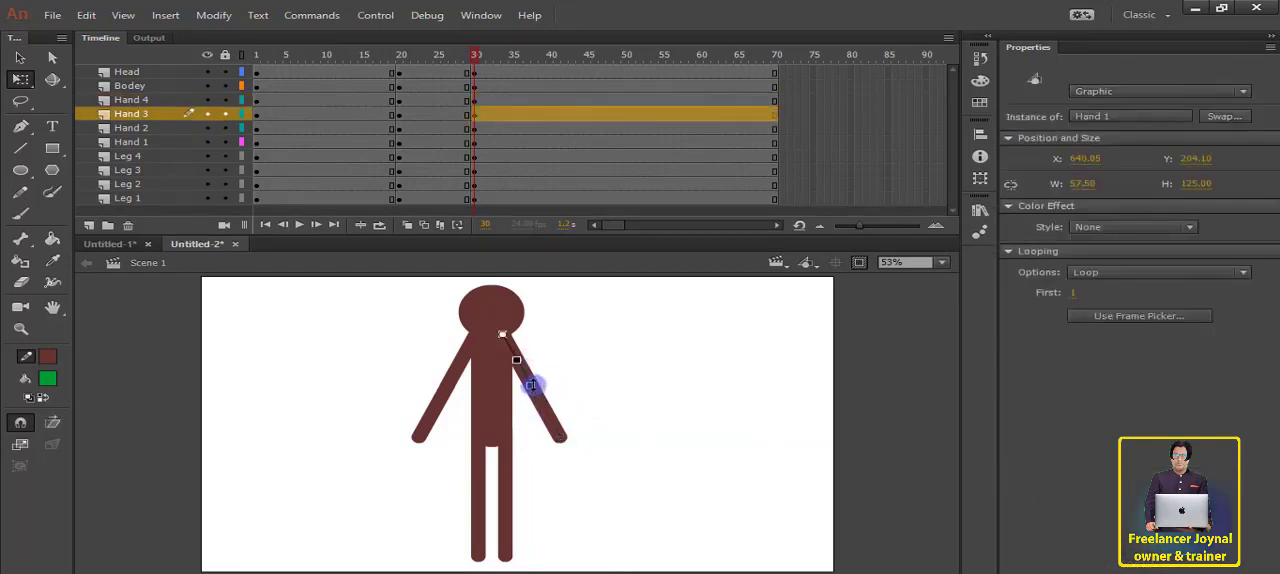
pyautogui.moveTo(531, 393); pyautogui.dragTo(563, 378)
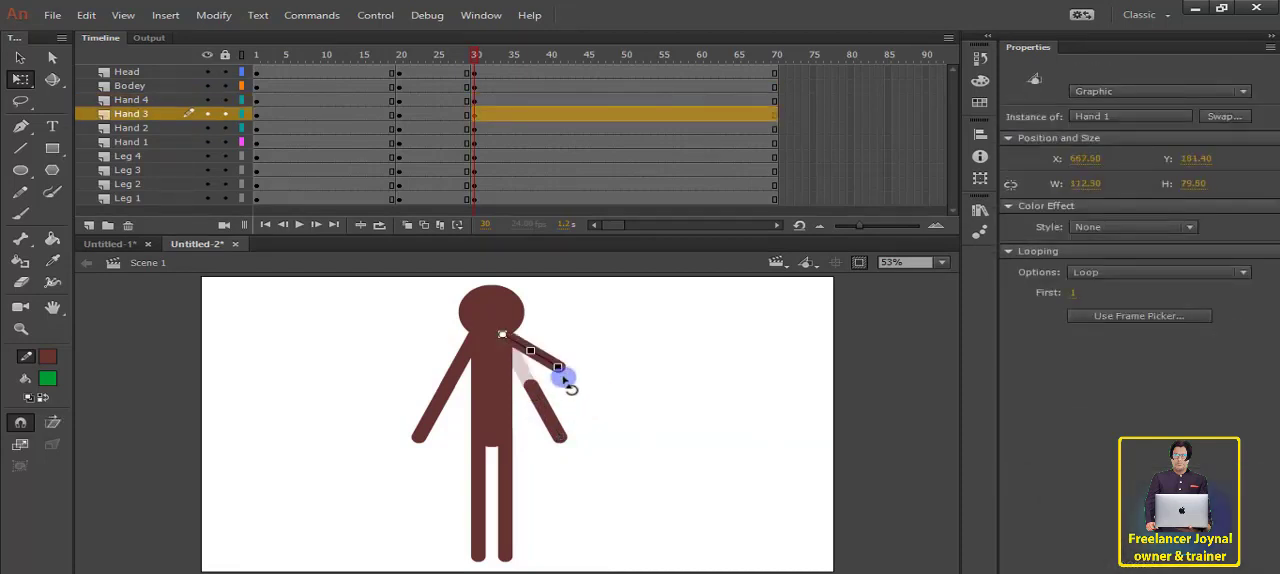
pyautogui.click(569, 400)
pyautogui.click(548, 413)
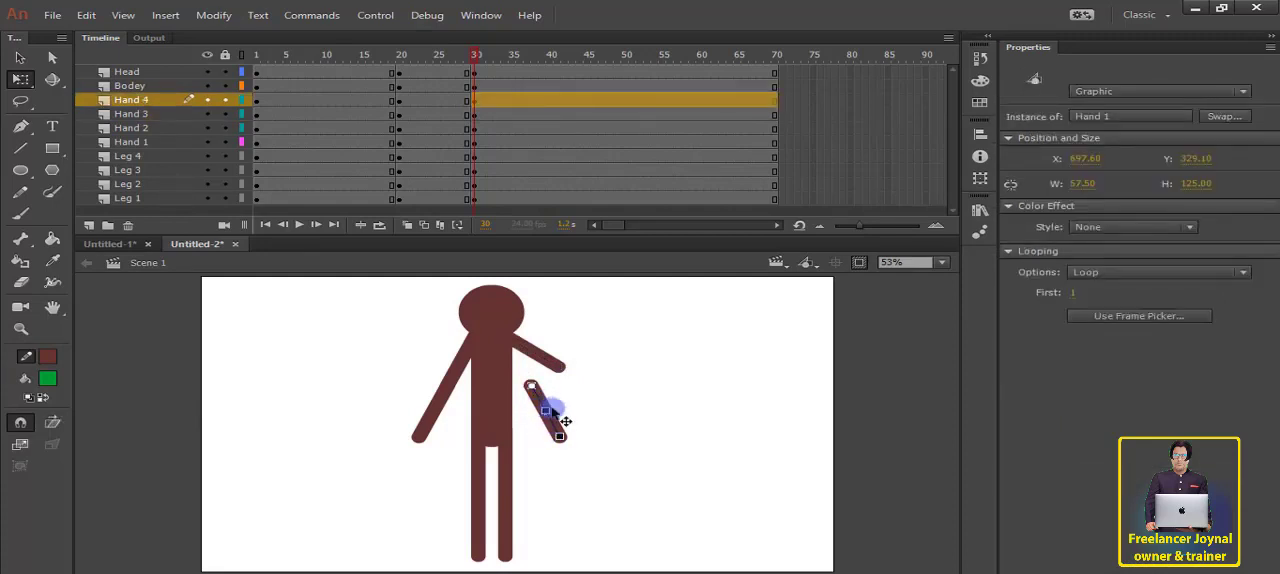
pyautogui.moveTo(553, 410); pyautogui.dragTo(580, 392)
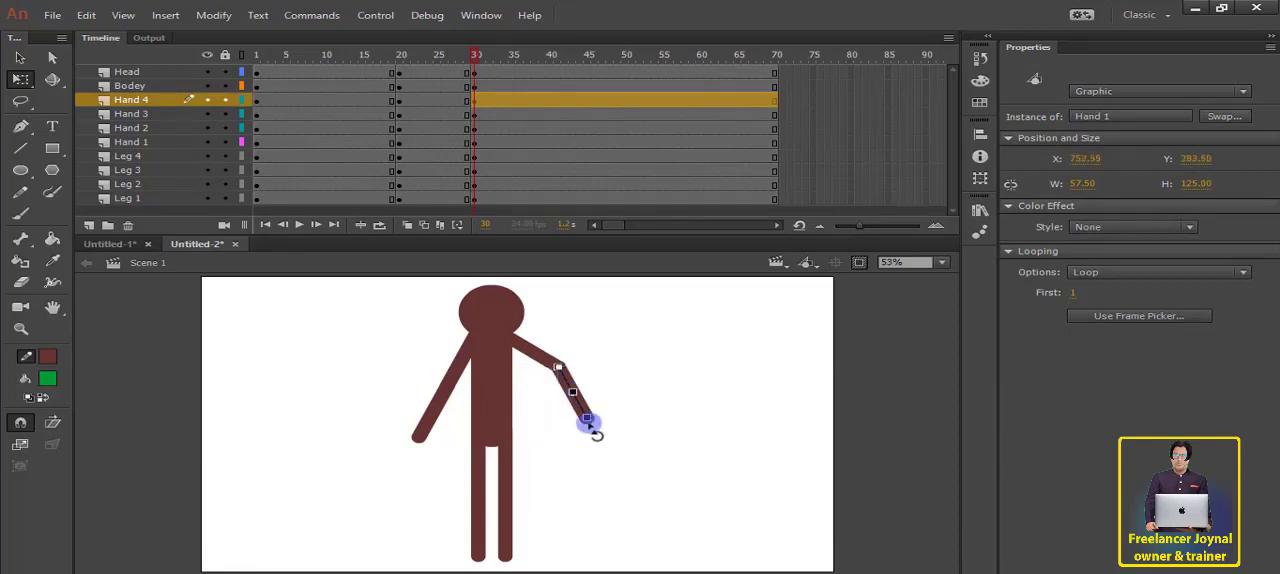
pyautogui.moveTo(584, 428); pyautogui.dragTo(569, 428)
pyautogui.click(591, 440)
pyautogui.moveTo(391, 57); pyautogui.dragTo(697, 72)
# Step: Mirror that bent-arm pose on Hand 1 and Hand 2 at frame 30, raising the upper arm outward and joining the forearm at the elbow
pyautogui.click(466, 363)
pyautogui.moveTo(462, 361); pyautogui.dragTo(478, 330)
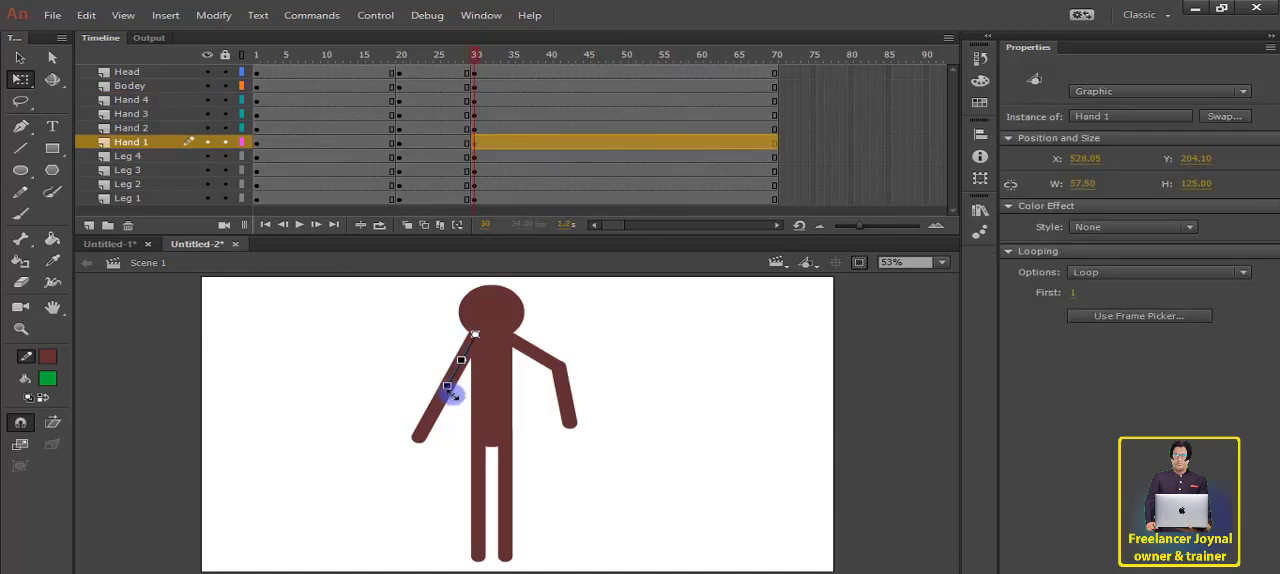
pyautogui.moveTo(453, 396); pyautogui.dragTo(424, 378)
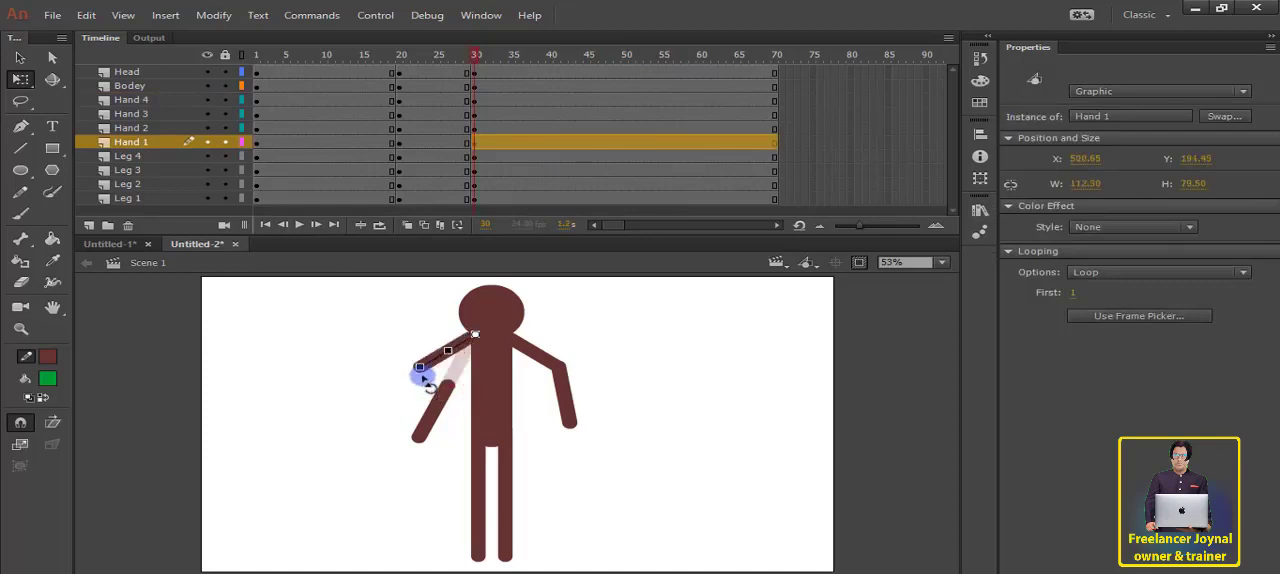
pyautogui.click(434, 412)
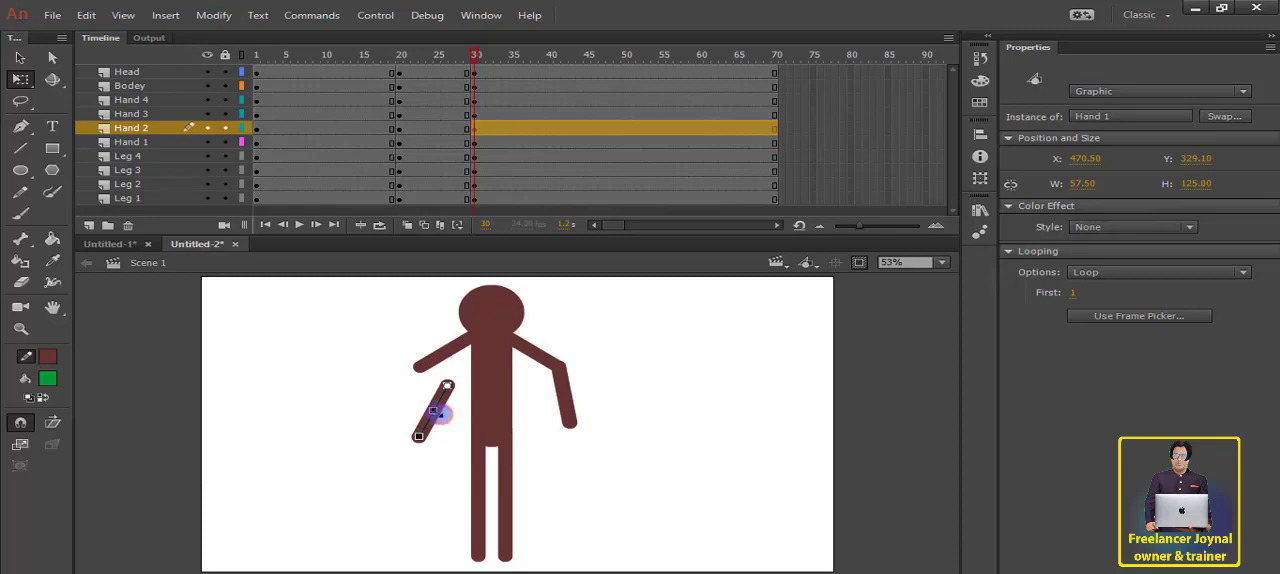
pyautogui.moveTo(441, 412); pyautogui.dragTo(409, 422)
pyautogui.click(640, 423)
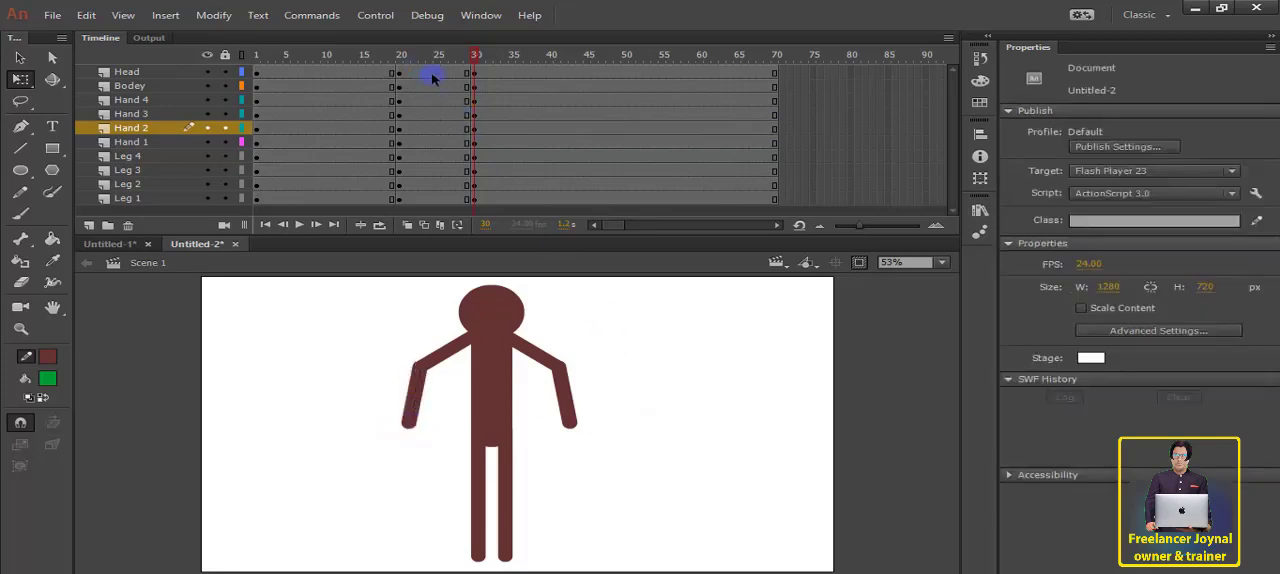
# Step: Create classic tweens between frames 20 and 30 on all layers from Head to Leg 1
pyautogui.moveTo(433, 78); pyautogui.dragTo(433, 170)
pyautogui.rightClick(436, 135)
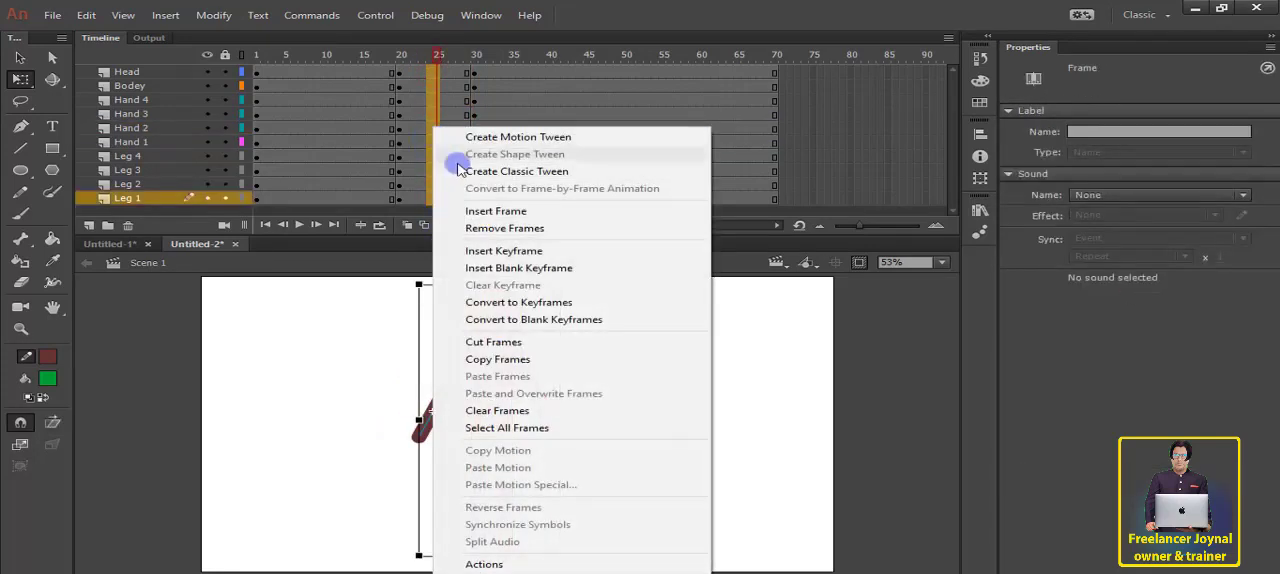
pyautogui.click(425, 170)
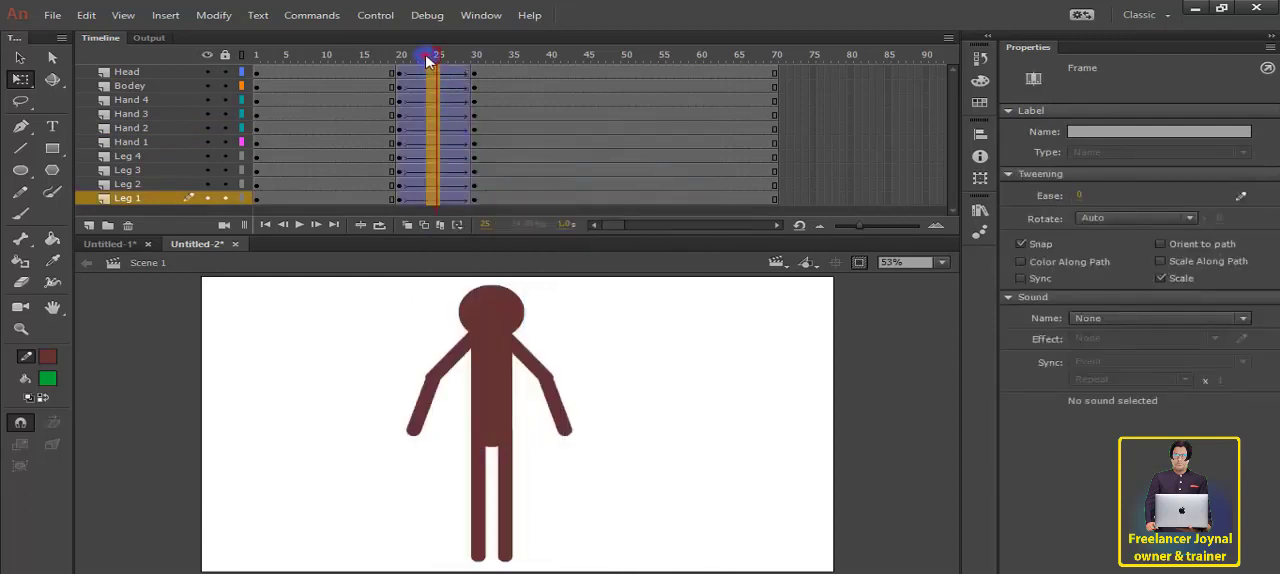
# Step: Play the animation from before frame 20 to preview the arm movement
pyautogui.moveTo(426, 61); pyautogui.dragTo(347, 58)
pyautogui.click(306, 227)
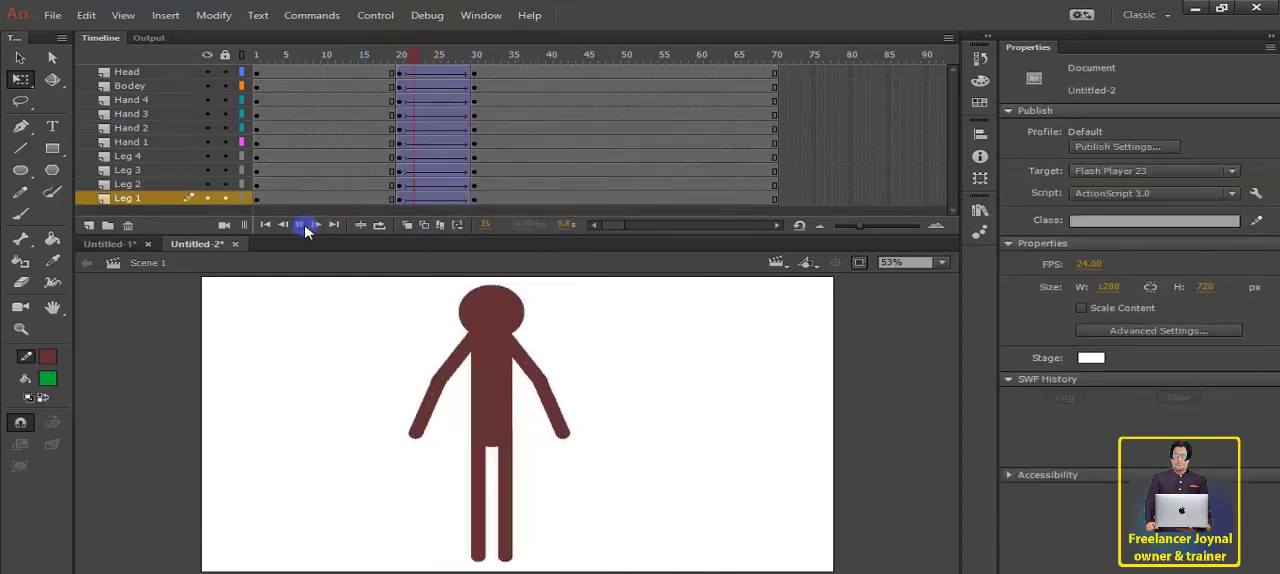
pyautogui.click(301, 225)
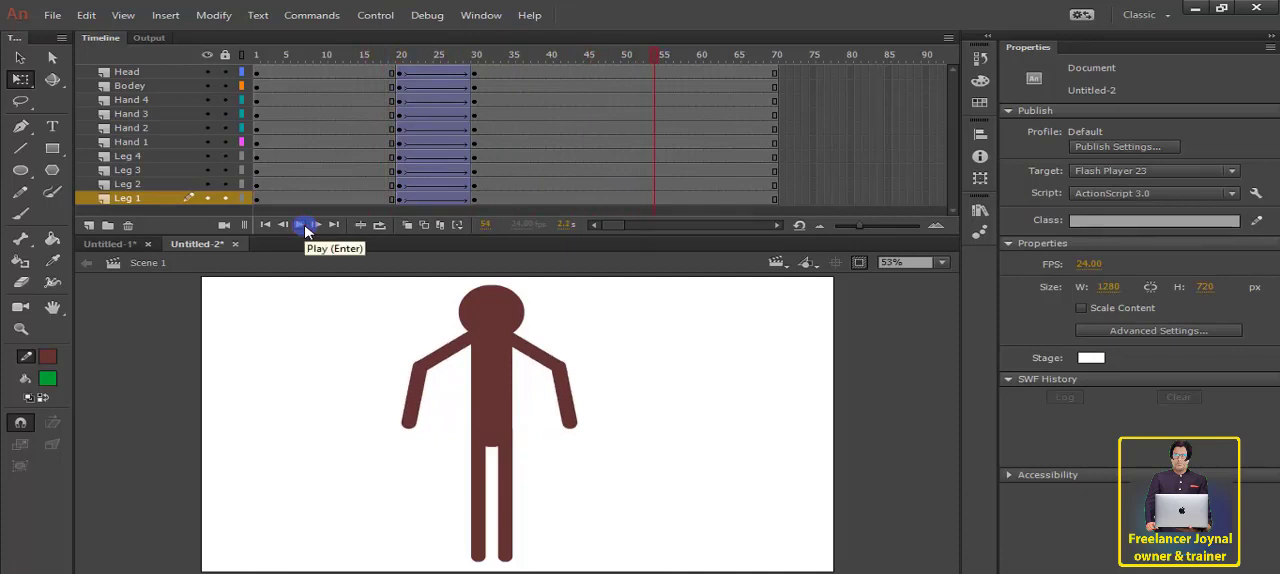
# Step: Spread both thighs outward from the hips in the frame 30 pose and reattach the vertical lower legs at the knees
pyautogui.click(507, 495)
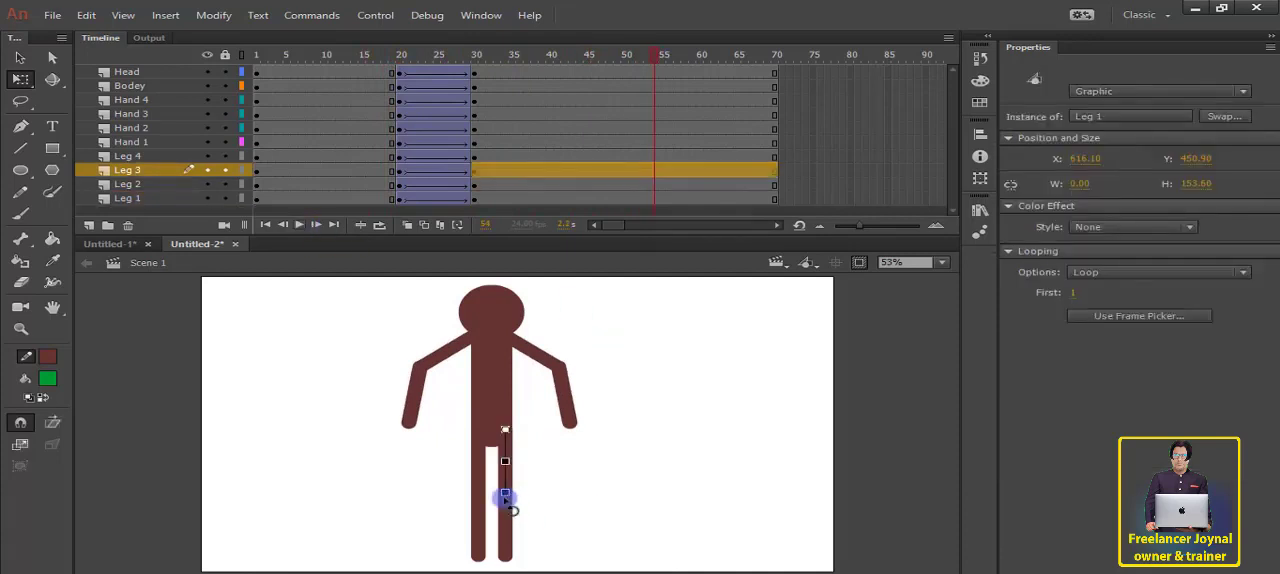
pyautogui.moveTo(507, 500); pyautogui.dragTo(526, 502)
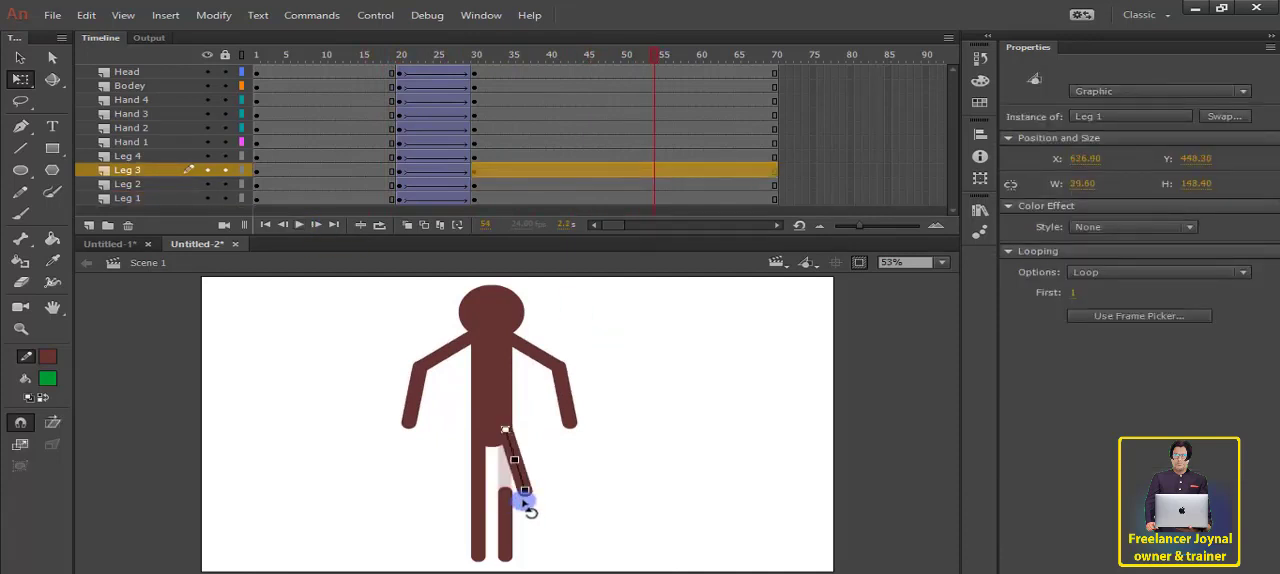
pyautogui.click(506, 540)
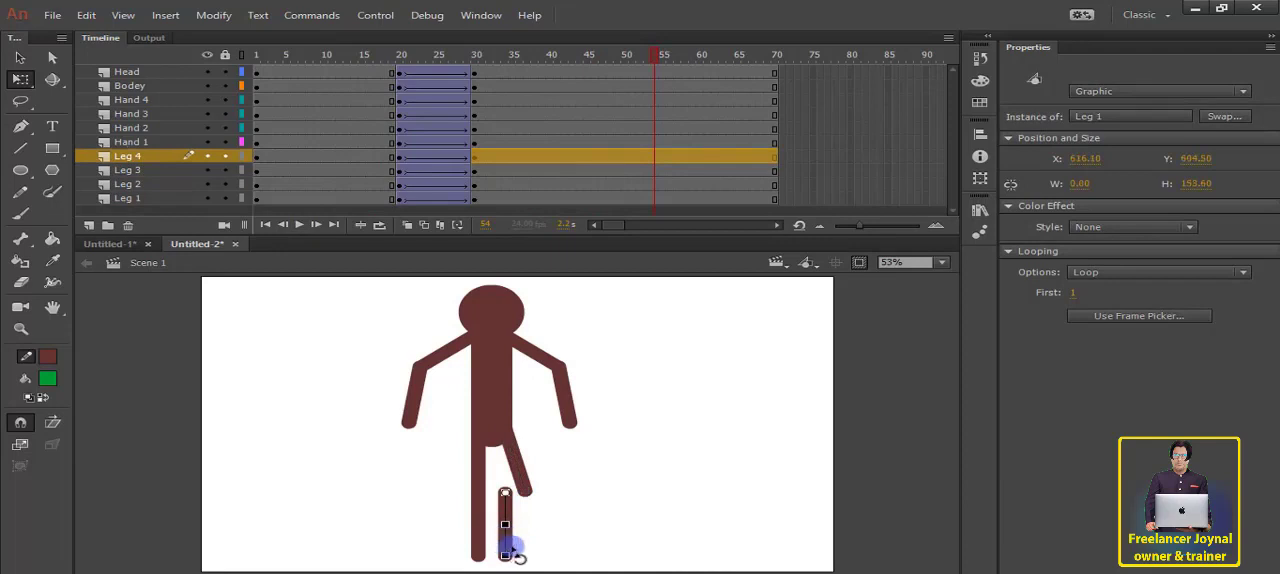
pyautogui.moveTo(509, 546); pyautogui.dragTo(514, 547)
pyautogui.click(462, 494)
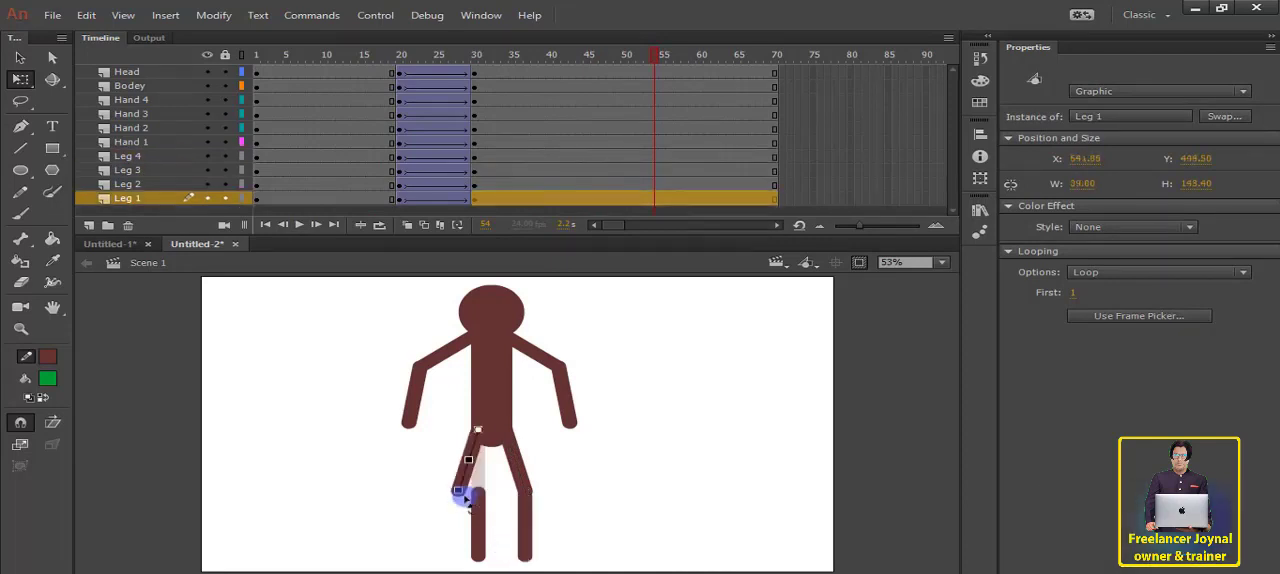
pyautogui.click(479, 517)
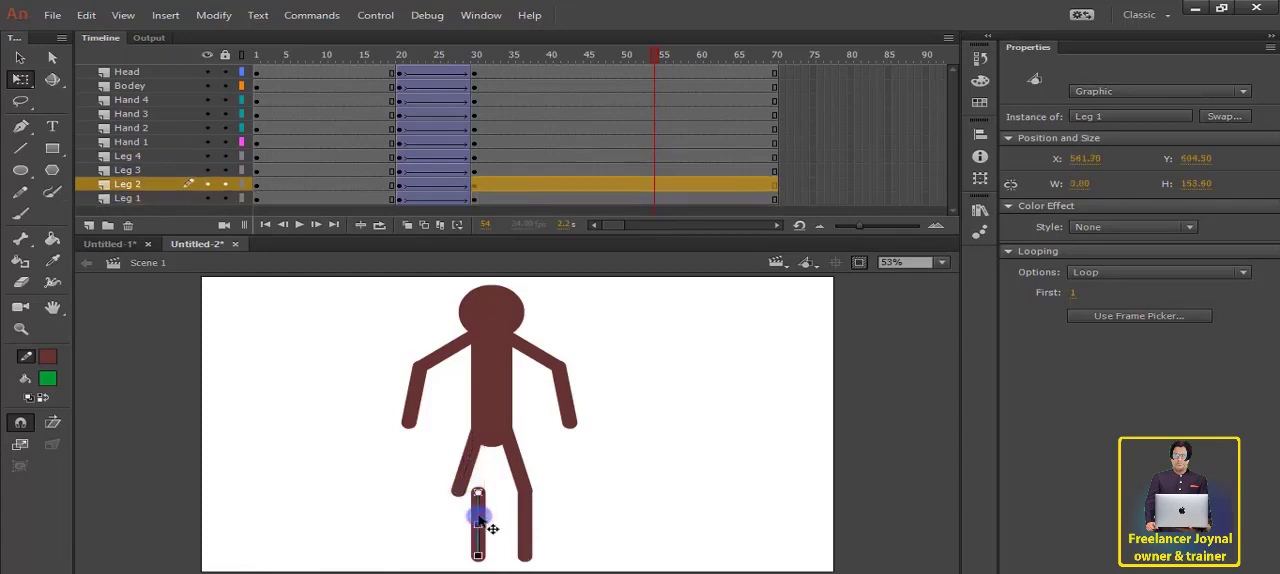
pyautogui.moveTo(479, 517); pyautogui.dragTo(480, 519)
# Step: Lower the head, body and both arms together to a Y position of about 38.8 in the frame 30 pose
pyautogui.moveTo(657, 279); pyautogui.dragTo(343, 410)
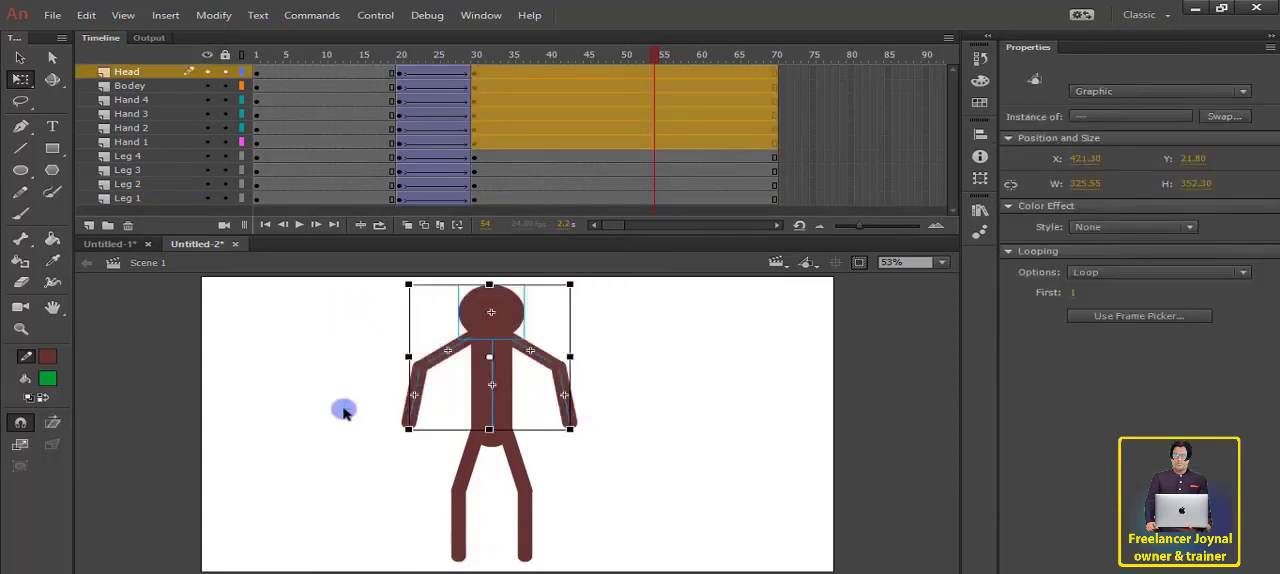
pyautogui.press('Down')
pyautogui.press('Down')
pyautogui.press('Down')
pyautogui.press('Down')
pyautogui.press('Down')
pyautogui.press('Down')
pyautogui.press('Down')
pyautogui.press('Down')
pyautogui.press('Down')
pyautogui.press('Down')
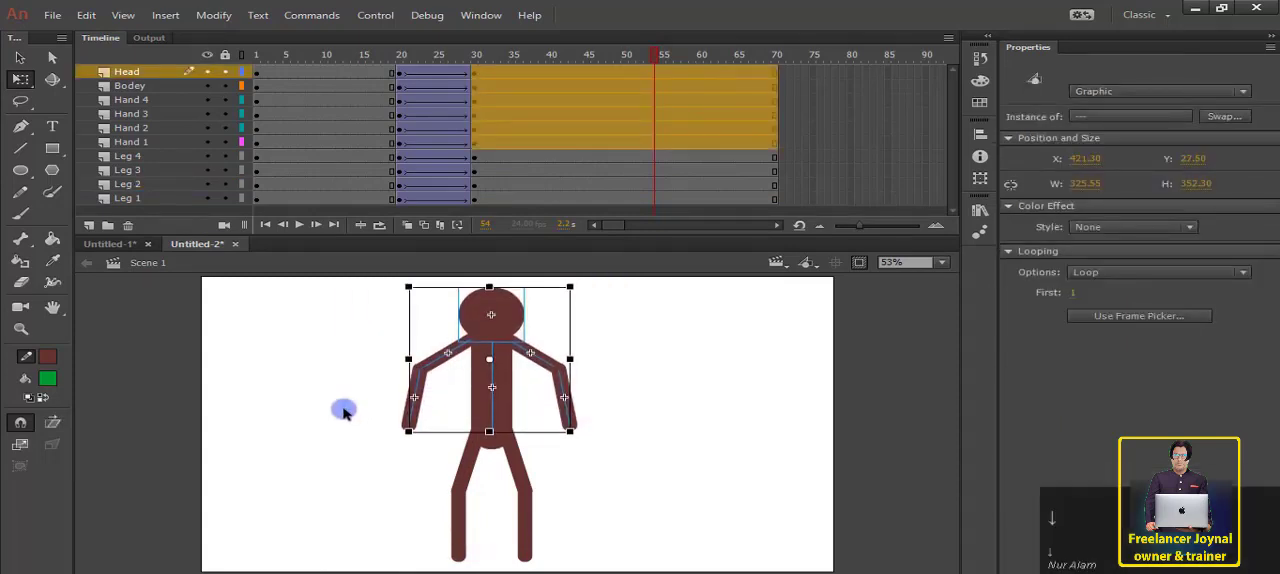
pyautogui.press('Down')
pyautogui.press('Down')
pyautogui.press('Down')
pyautogui.press('Down')
pyautogui.press('Down')
pyautogui.press('Down')
pyautogui.press('Down')
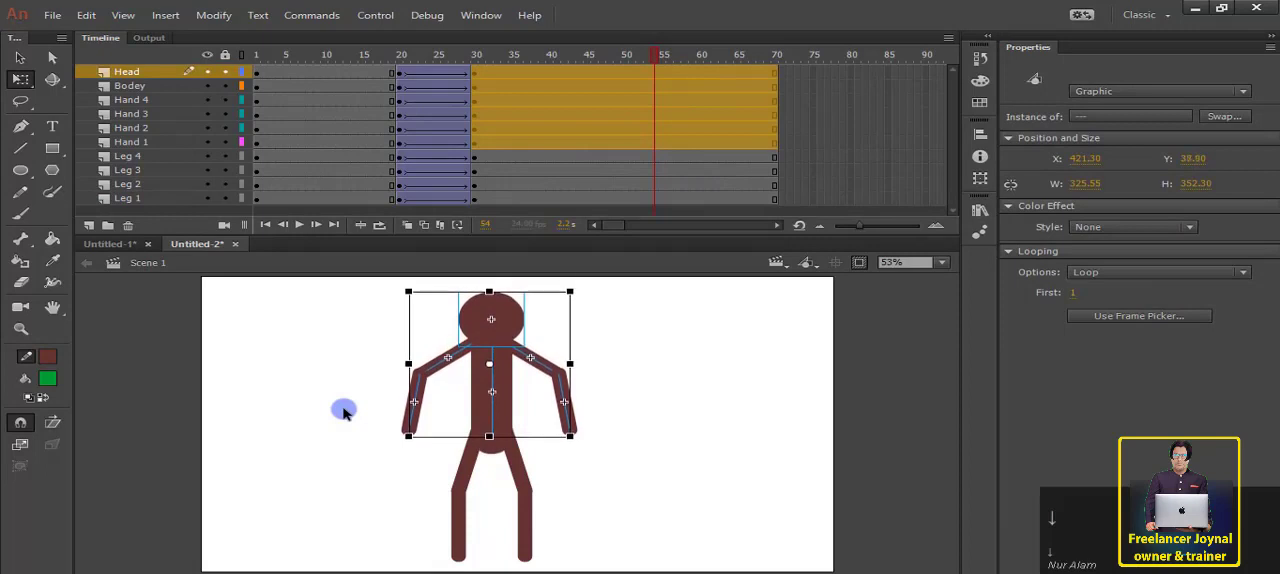
# Step: Play back and scrub the animation through frames 20 to 40 to check the crouching movement
pyautogui.moveTo(384, 57); pyautogui.dragTo(340, 64)
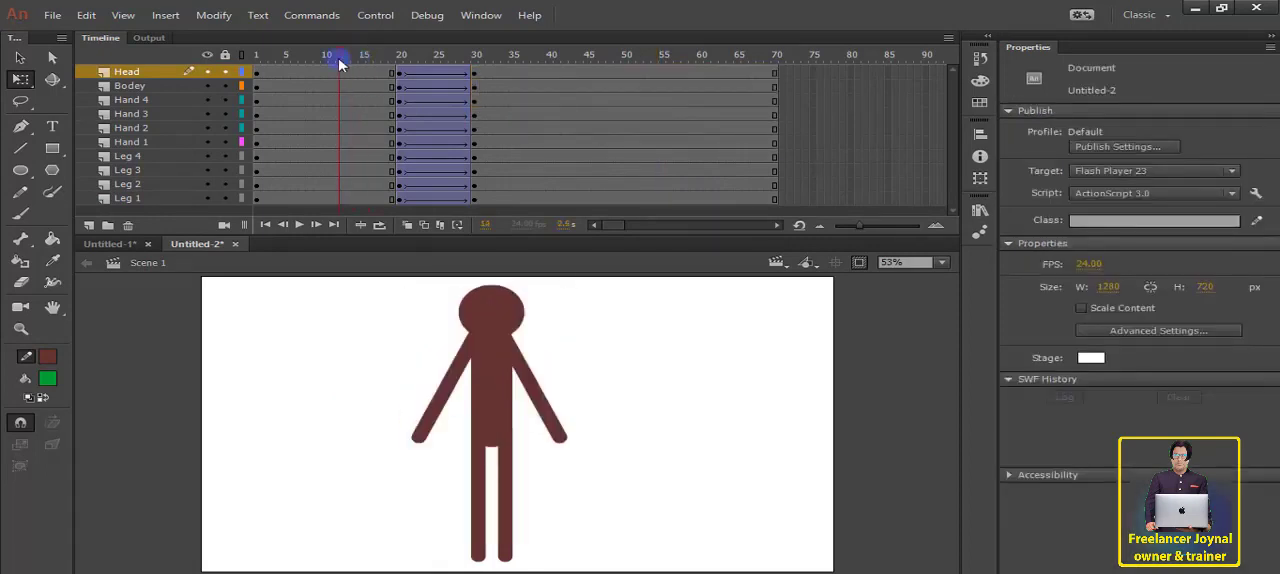
pyautogui.click(297, 228)
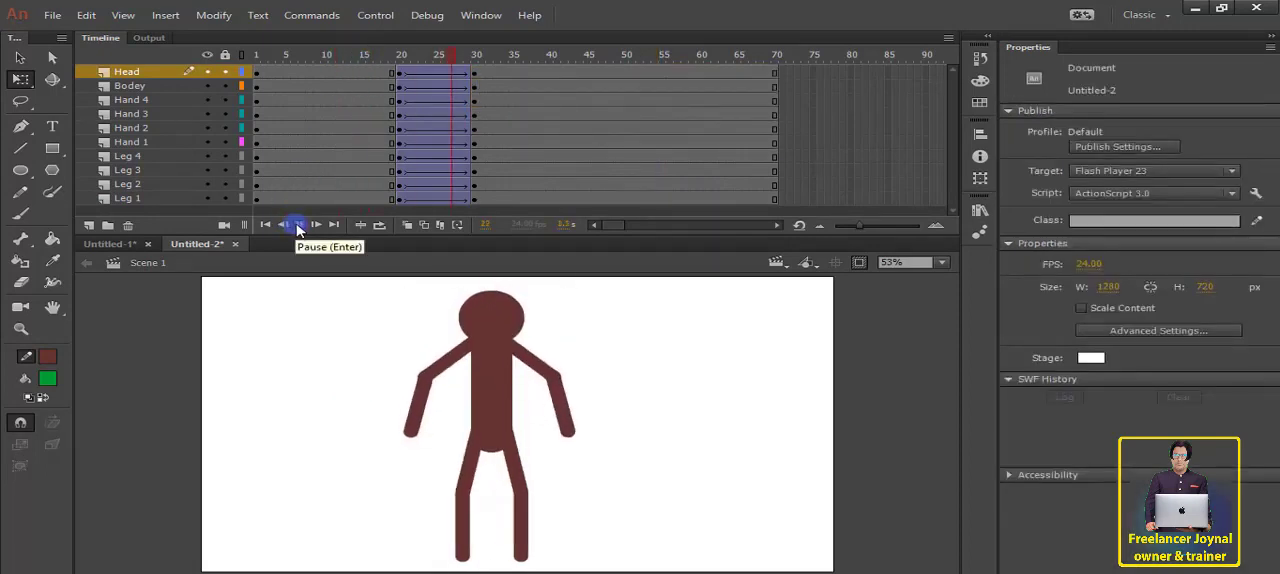
pyautogui.click(298, 228)
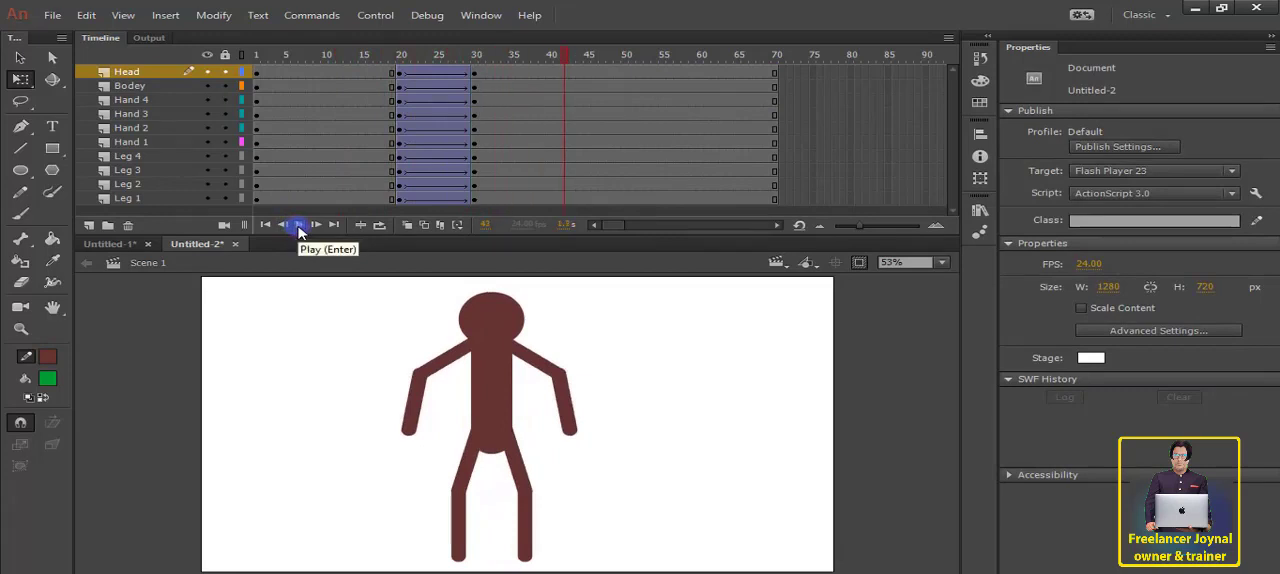
pyautogui.click(374, 82)
pyautogui.moveTo(374, 84); pyautogui.dragTo(507, 104)
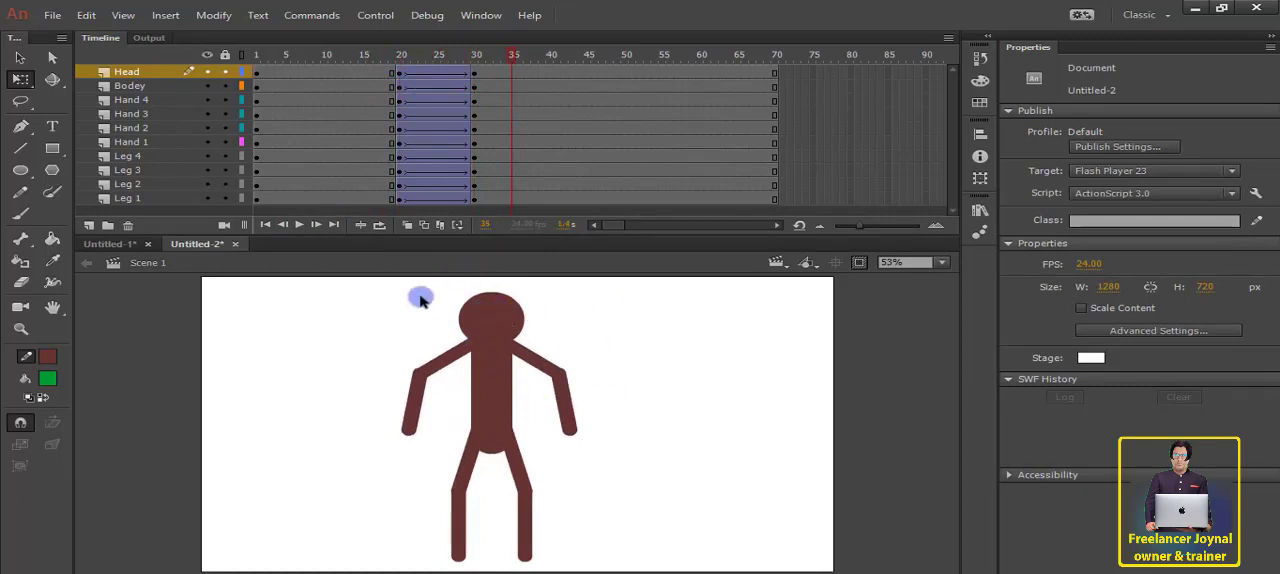
pyautogui.moveTo(422, 295); pyautogui.dragTo(654, 410)
pyautogui.click(557, 498)
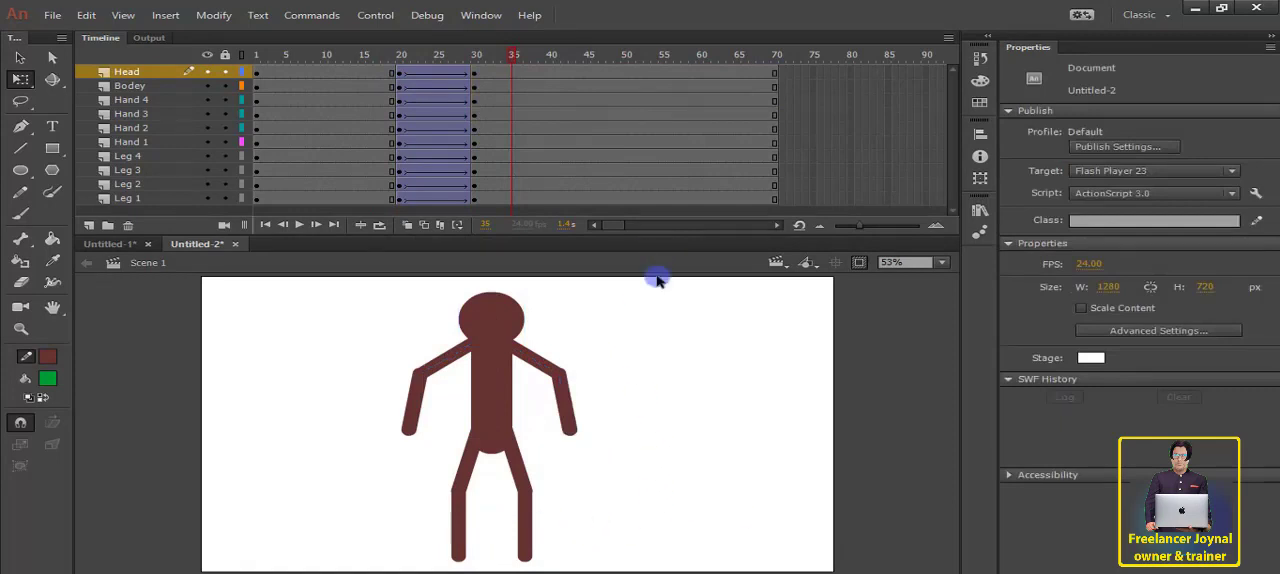
pyautogui.moveTo(450, 56); pyautogui.dragTo(499, 76)
# Step: Insert keyframes at frame 40 on all layers from Head to Leg 1
pyautogui.moveTo(552, 71); pyautogui.dragTo(551, 127)
pyautogui.moveTo(550, 224); pyautogui.dragTo(545, 197)
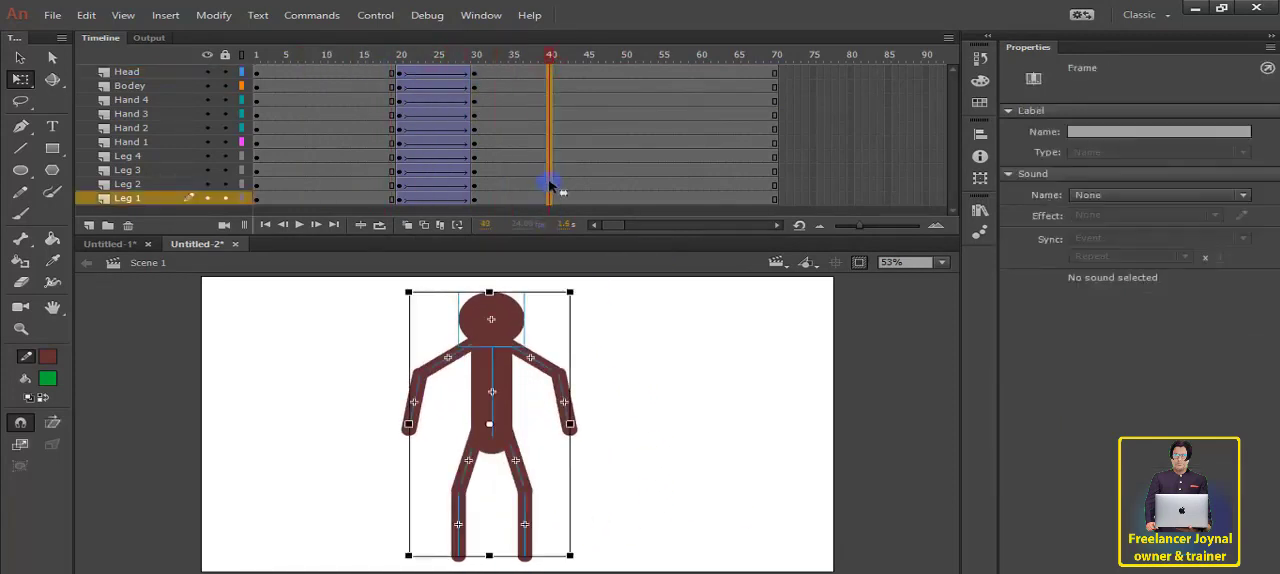
pyautogui.rightClick(549, 185)
pyautogui.click(580, 250)
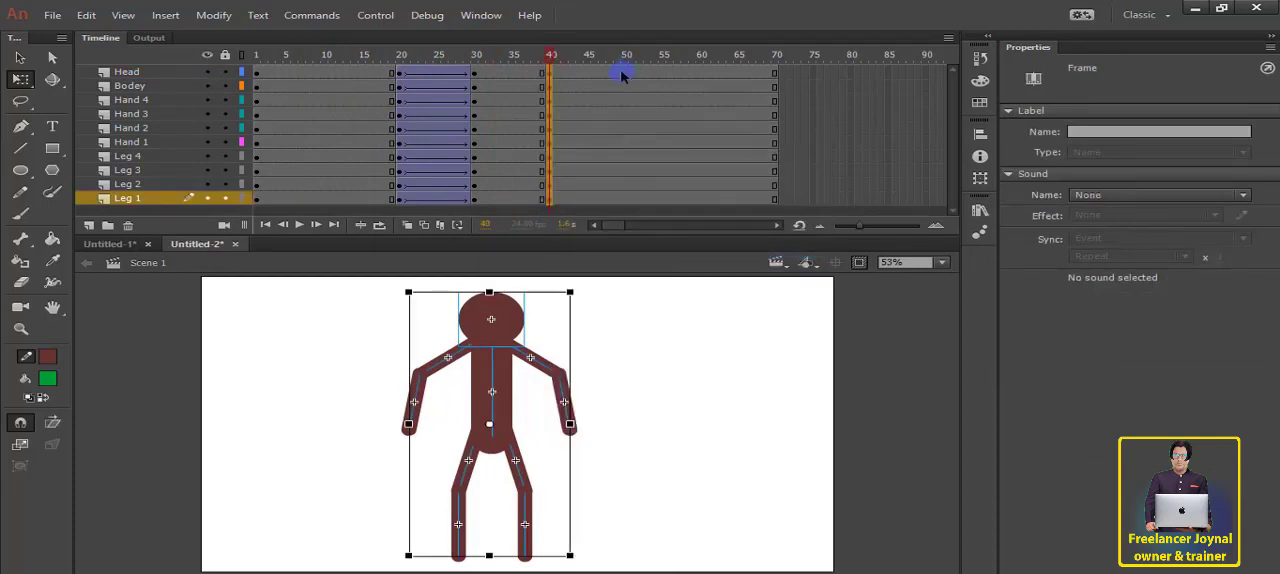
# Step: Insert keyframes at frame 50 on all layers from Head to Leg 1
pyautogui.moveTo(627, 74); pyautogui.dragTo(623, 186)
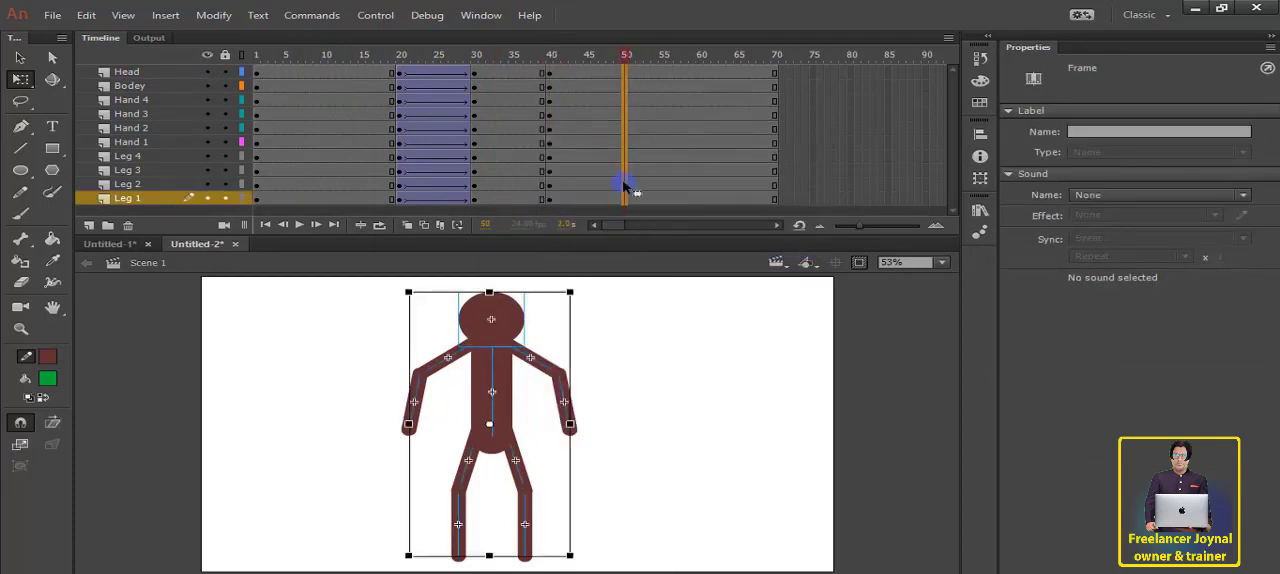
pyautogui.rightClick(624, 115)
pyautogui.click(665, 218)
# Step: Raise the head, body and both arms together back to their standing height at frame 50
pyautogui.moveTo(378, 303); pyautogui.dragTo(623, 430)
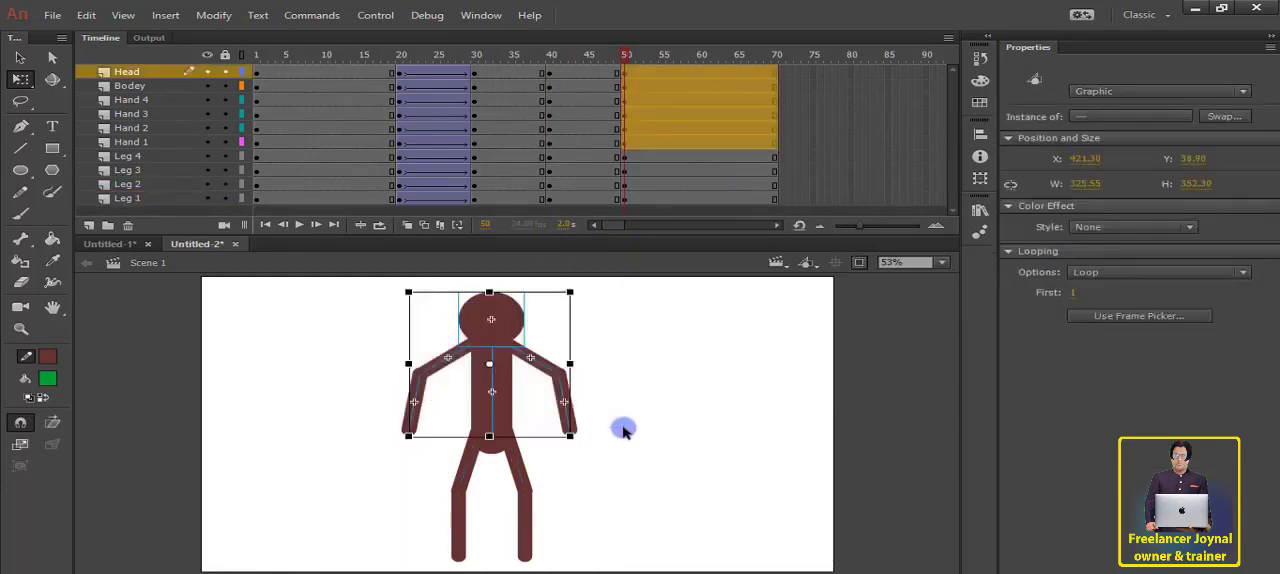
pyautogui.press('Up')
pyautogui.press('Up')
pyautogui.press('Up')
pyautogui.press('Up')
pyautogui.press('Up')
pyautogui.press('Up')
pyautogui.press('Up')
pyautogui.press('Up')
pyautogui.press('Up')
pyautogui.press('Up')
pyautogui.press('Up')
pyautogui.press('Up')
pyautogui.press('Up')
pyautogui.press('Up')
pyautogui.press('Up')
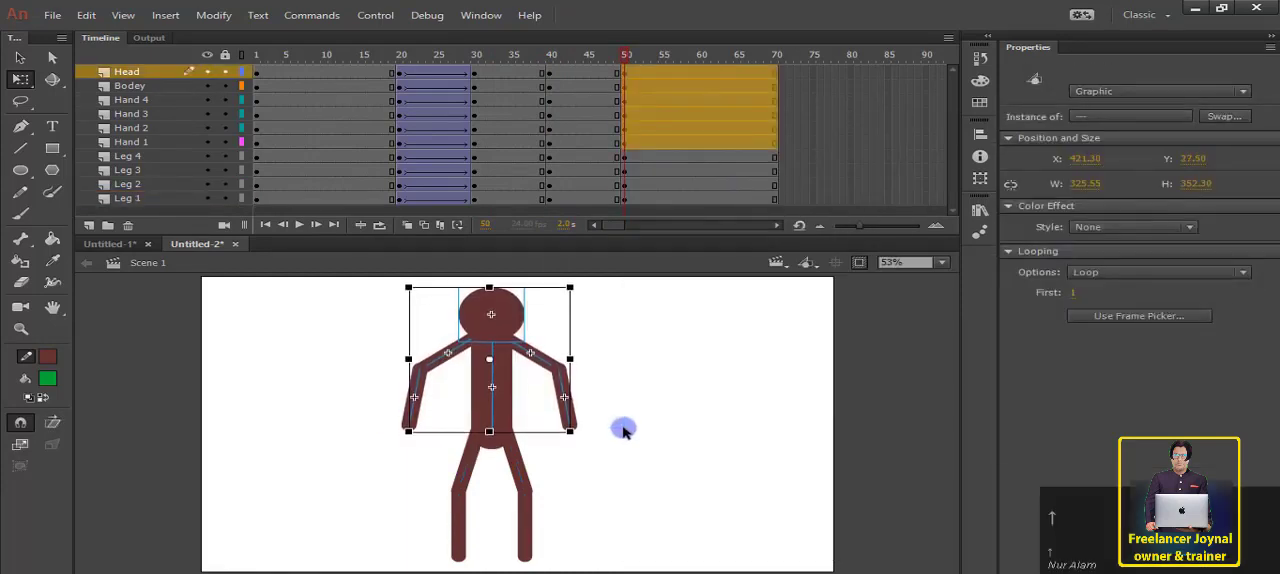
pyautogui.click(612, 450)
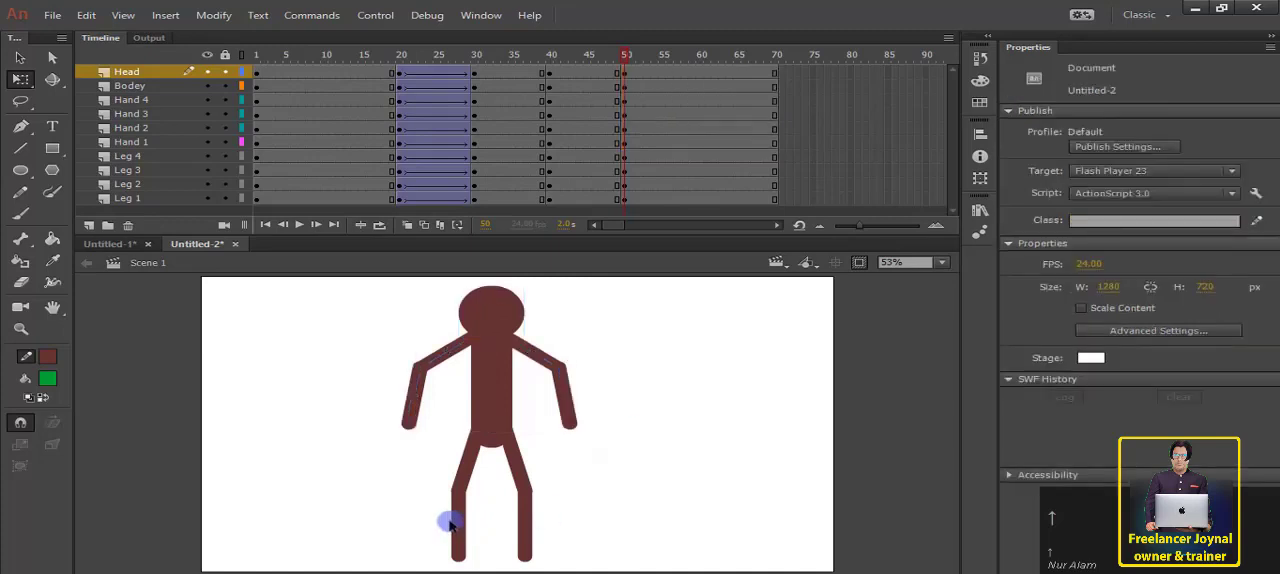
# Step: Straighten one leg at frame 50 by rotating Leg 1 to vertical and shifting Leg 2 directly beneath it
pyautogui.click(469, 474)
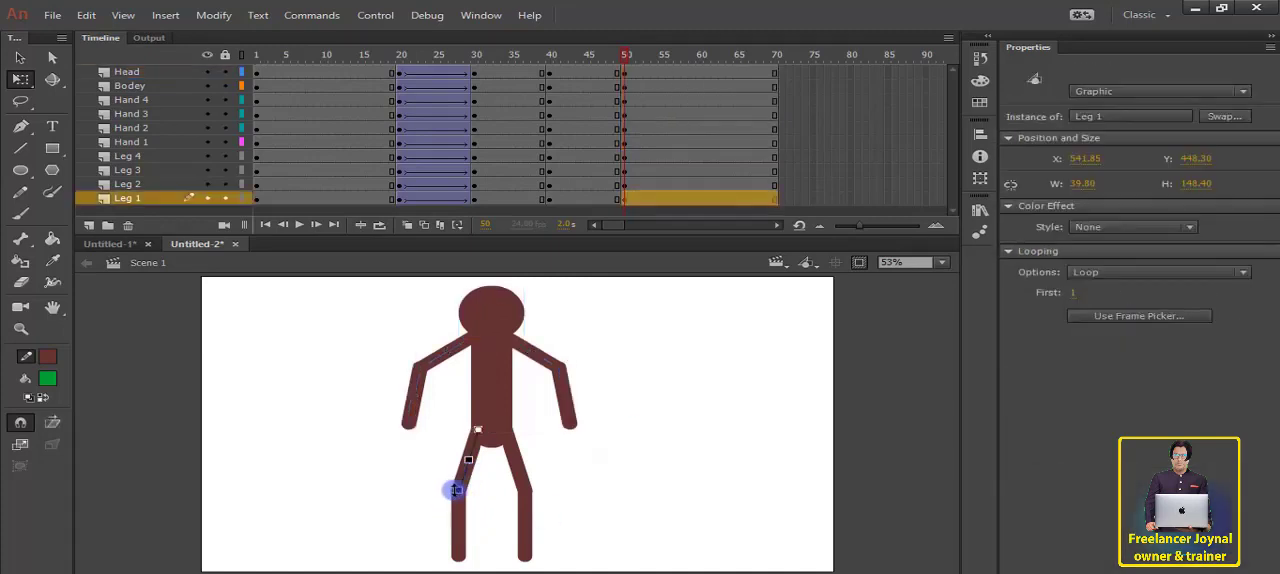
pyautogui.moveTo(460, 496); pyautogui.dragTo(483, 499)
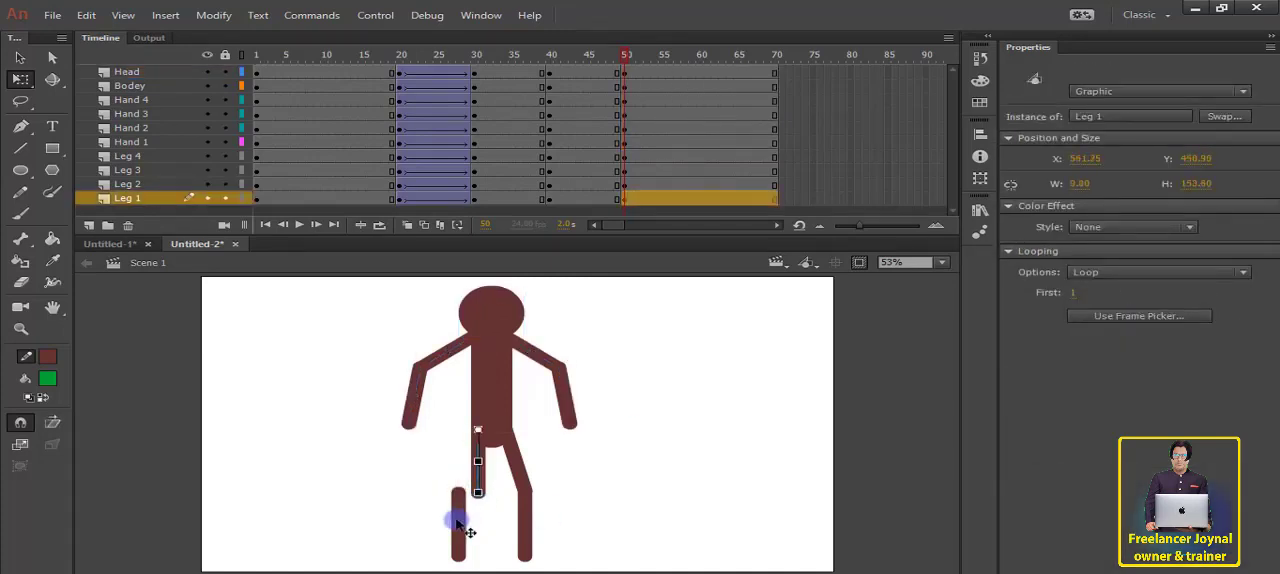
pyautogui.click(457, 526)
pyautogui.press('Right')
pyautogui.press('Right')
pyautogui.press('Right')
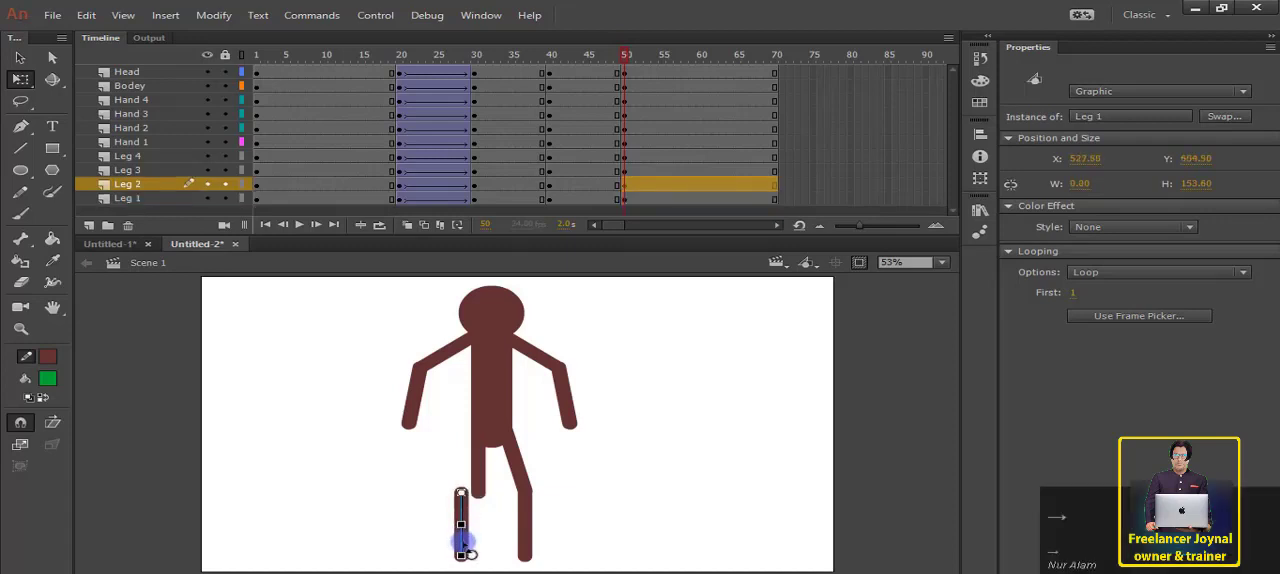
pyautogui.press('Right')
pyautogui.press('Right')
pyautogui.press('Right')
pyautogui.press('Right')
pyautogui.press('Right')
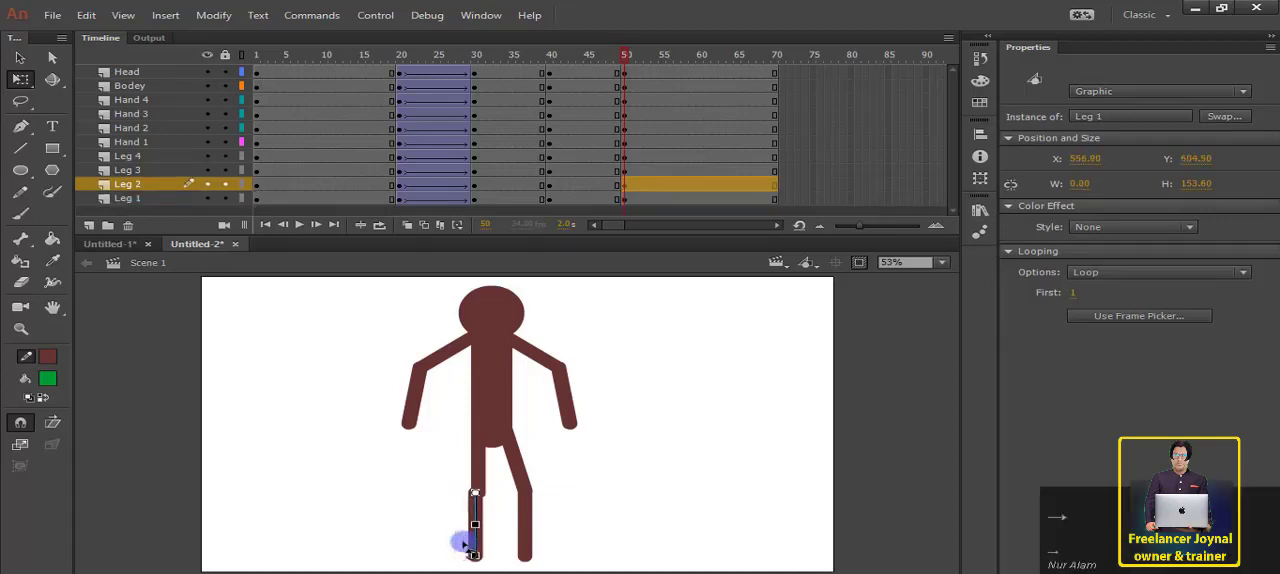
pyautogui.press('Right')
pyautogui.press('Right')
# Step: Rotate the Leg 4 shin outward and swing the Hand 2 forearm up and away from the body at frame 50
pyautogui.click(525, 552)
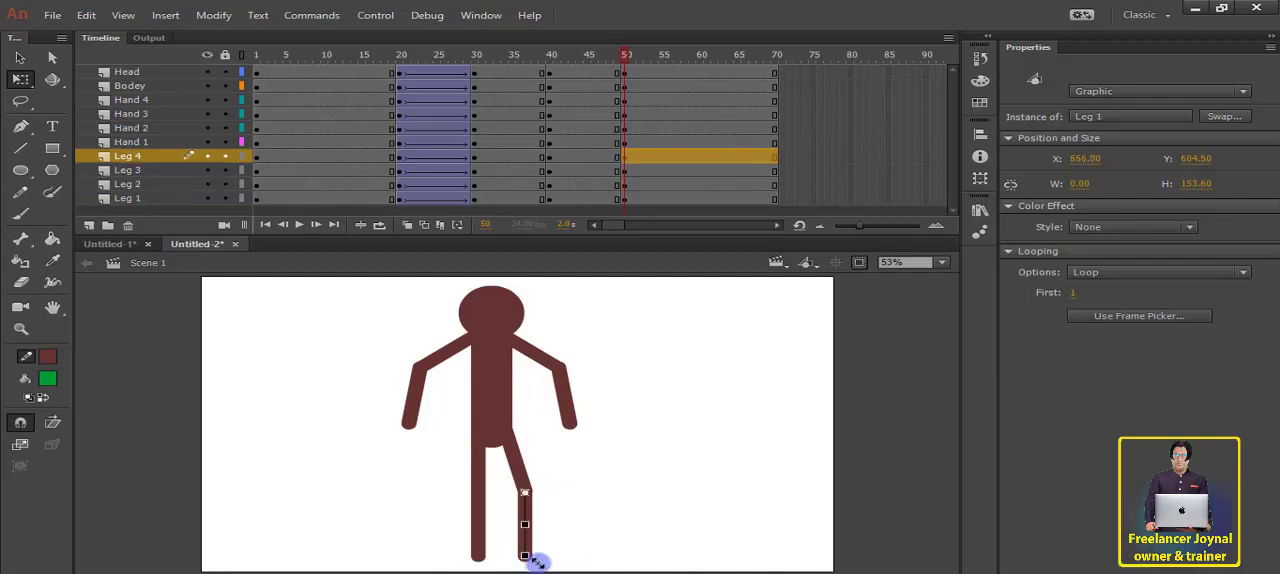
pyautogui.moveTo(525, 558); pyautogui.dragTo(562, 553)
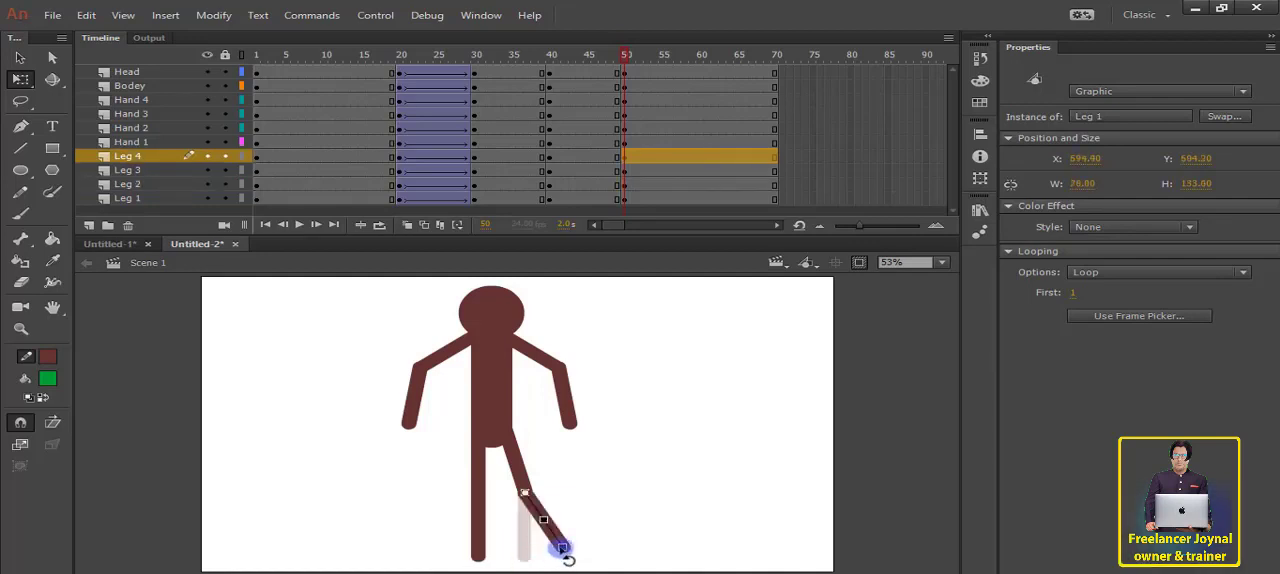
pyautogui.click(588, 503)
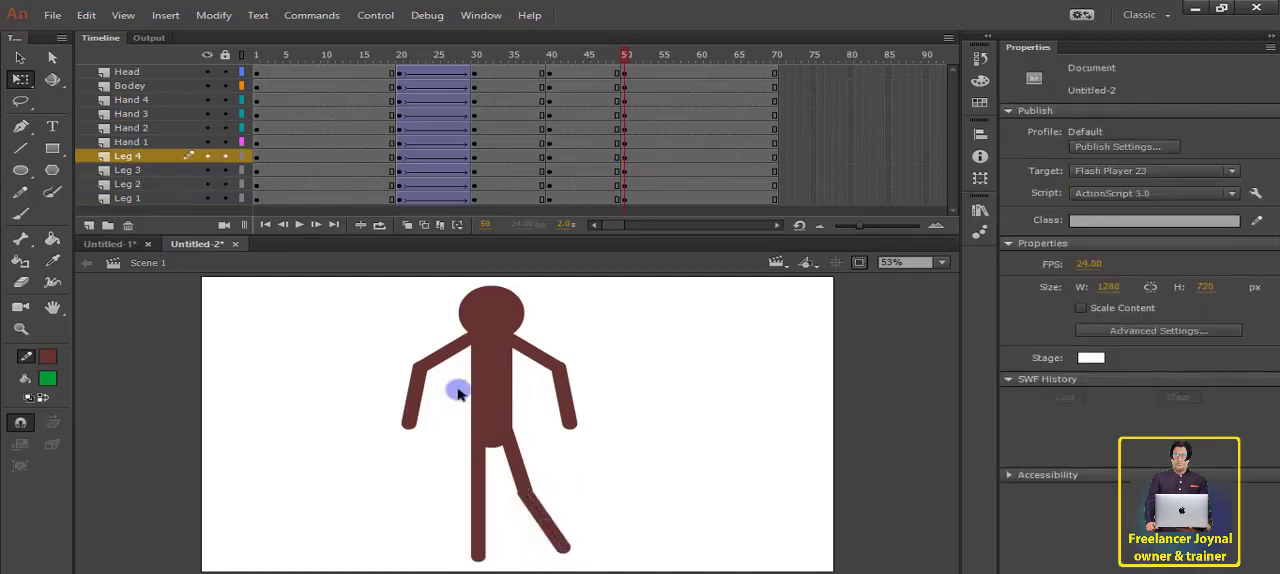
pyautogui.click(415, 425)
pyautogui.moveTo(408, 430); pyautogui.dragTo(357, 345)
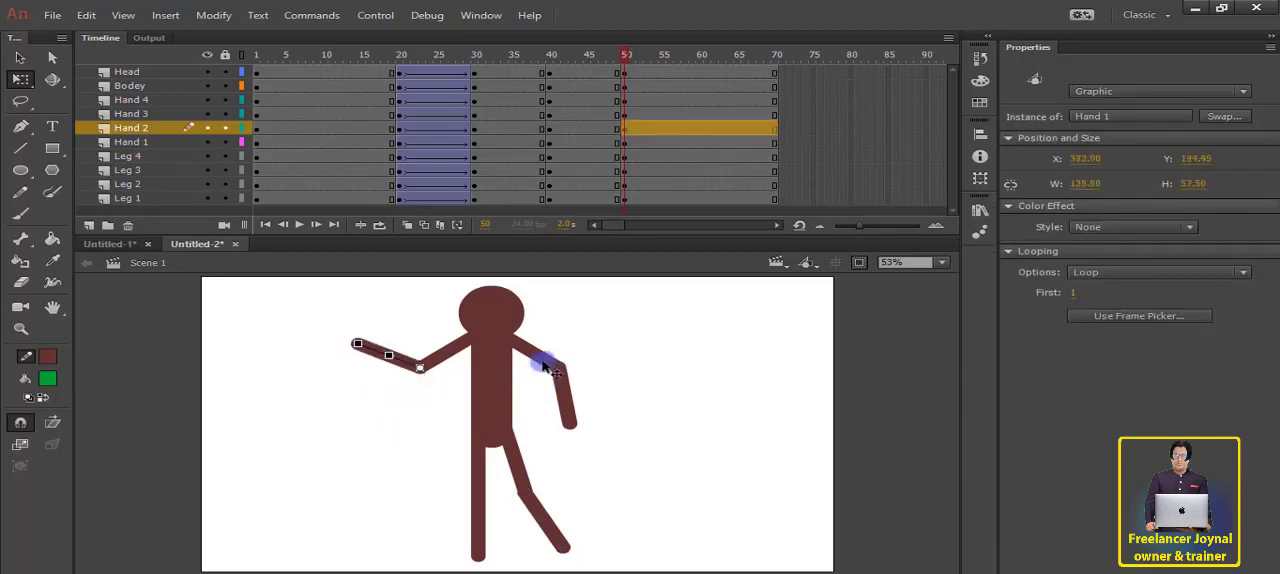
# Step: Rotate Hand 3 and Hand 4 together toward the body at frame 50, using a pivot placed at the shoulder
pyautogui.click(545, 367)
pyautogui.click(564, 386)
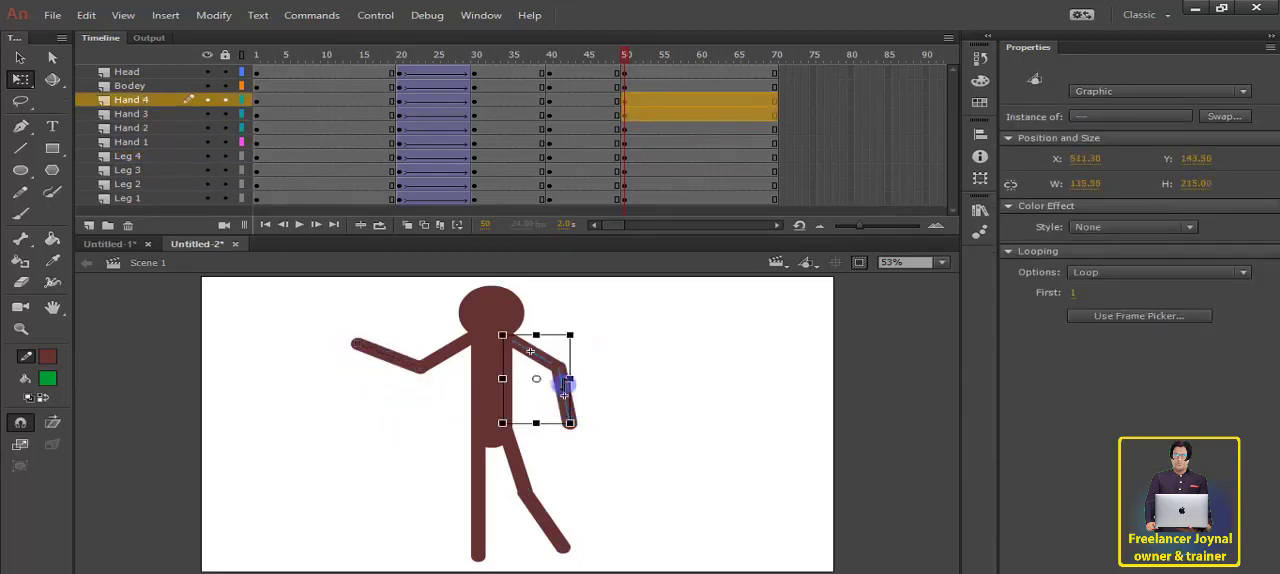
pyautogui.moveTo(538, 378); pyautogui.dragTo(502, 334)
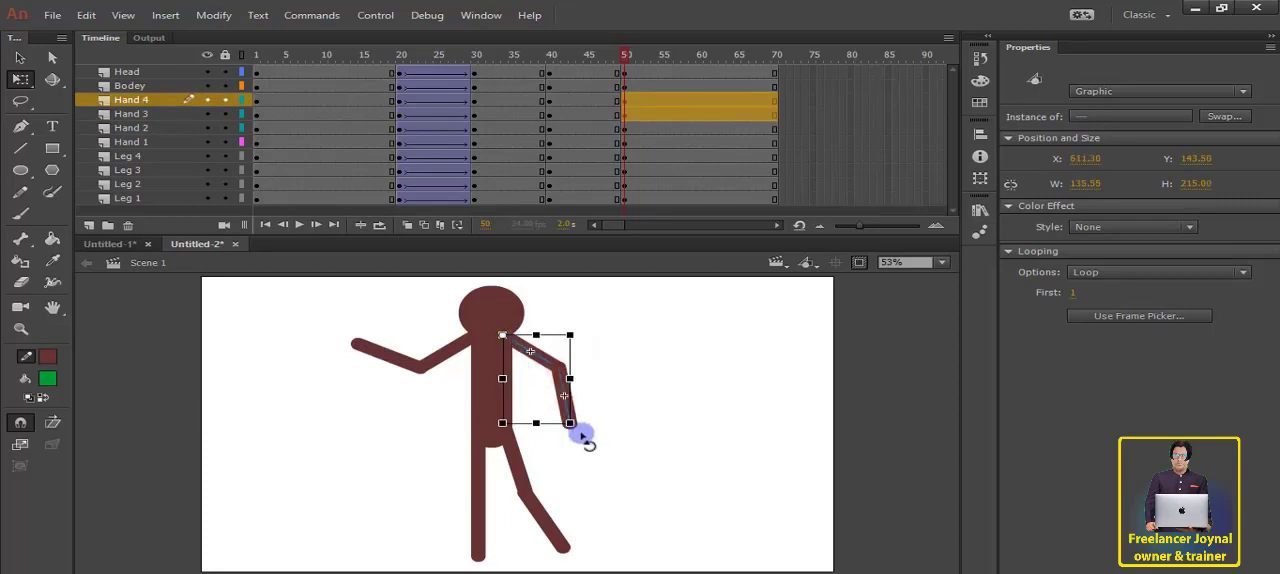
pyautogui.moveTo(572, 426); pyautogui.dragTo(540, 435)
pyautogui.click(645, 445)
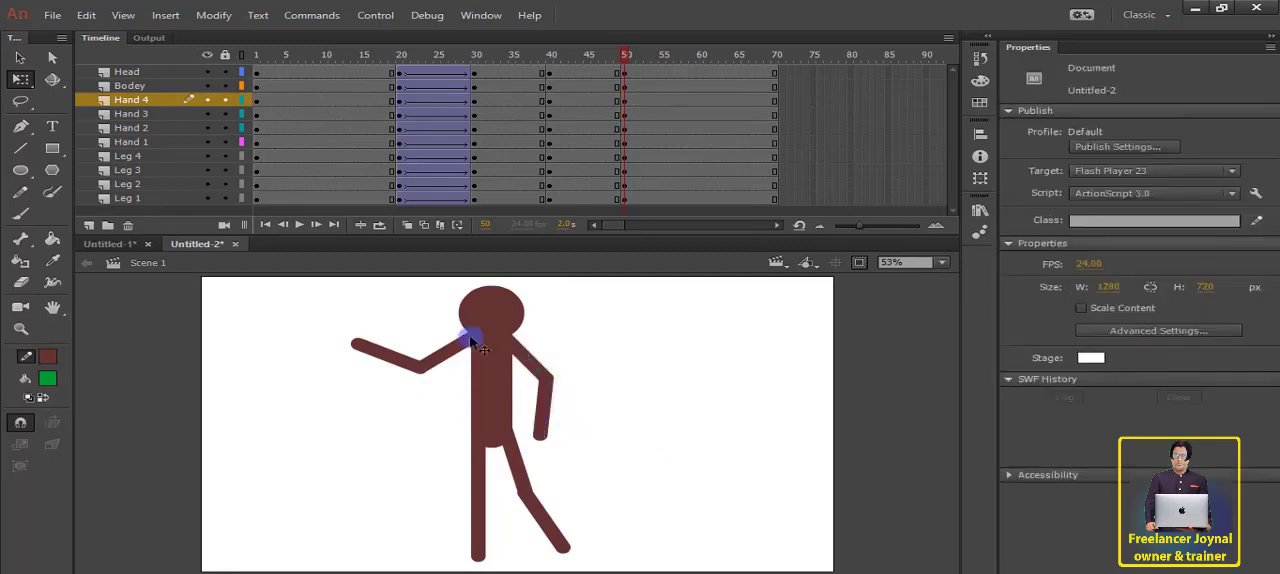
# Step: Create classic tweens between frames 40 and 50 on all layers from Head to Leg 1
pyautogui.click(589, 76)
pyautogui.moveTo(585, 78); pyautogui.dragTo(603, 198)
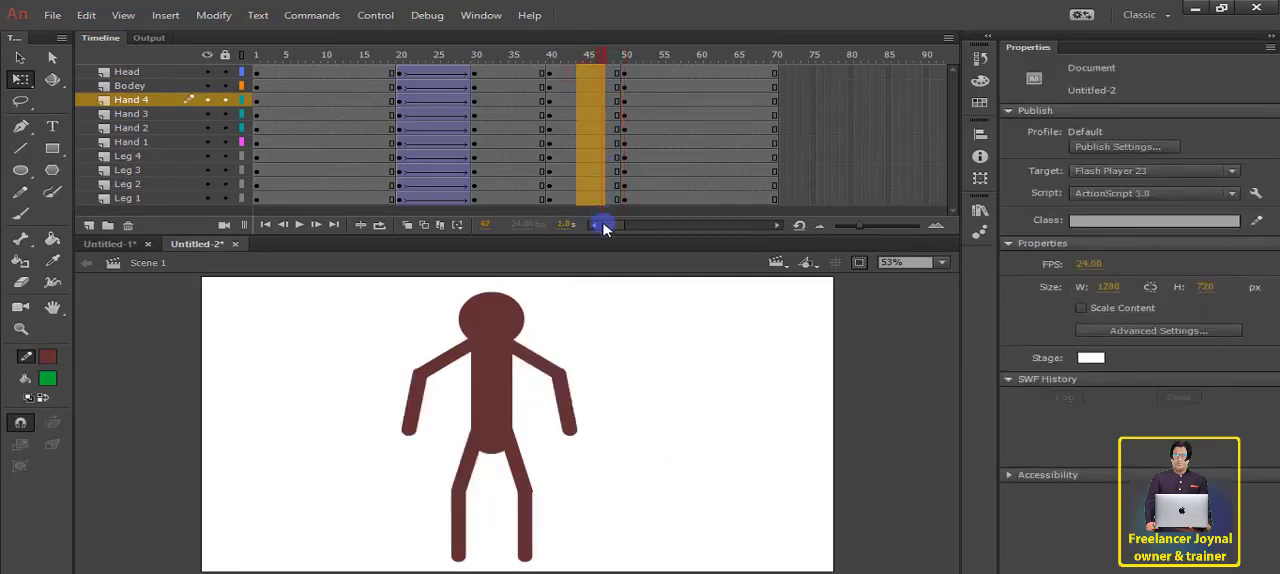
pyautogui.rightClick(590, 182)
pyautogui.click(650, 176)
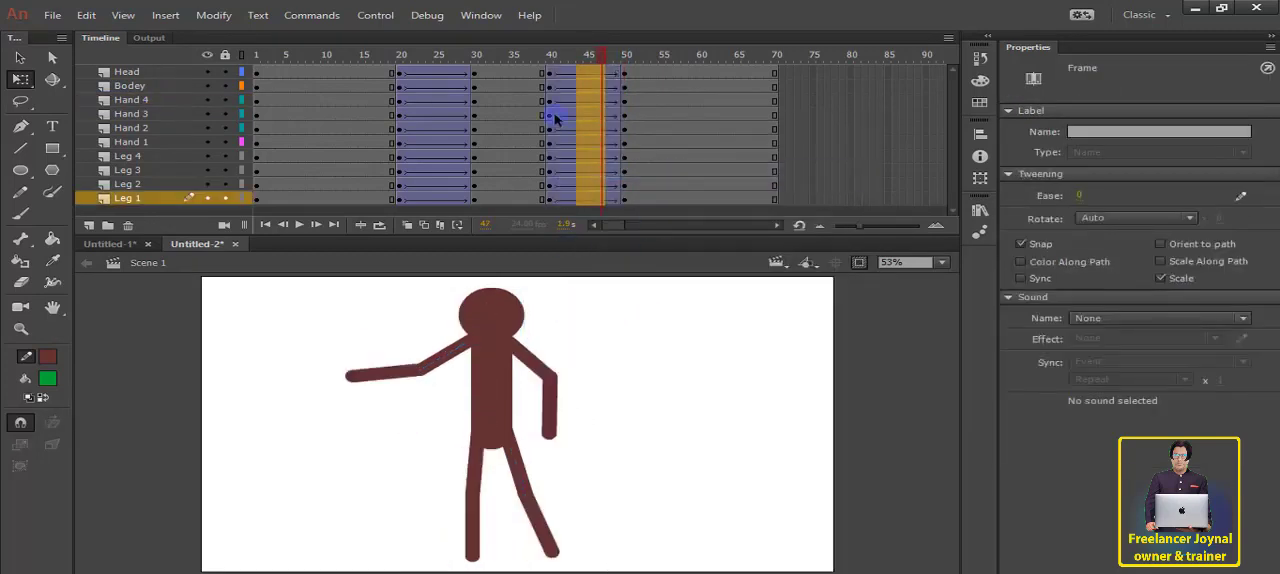
# Step: Play back and scrub the animation from the start to just past frame 50 to check the new pose
pyautogui.click(354, 68)
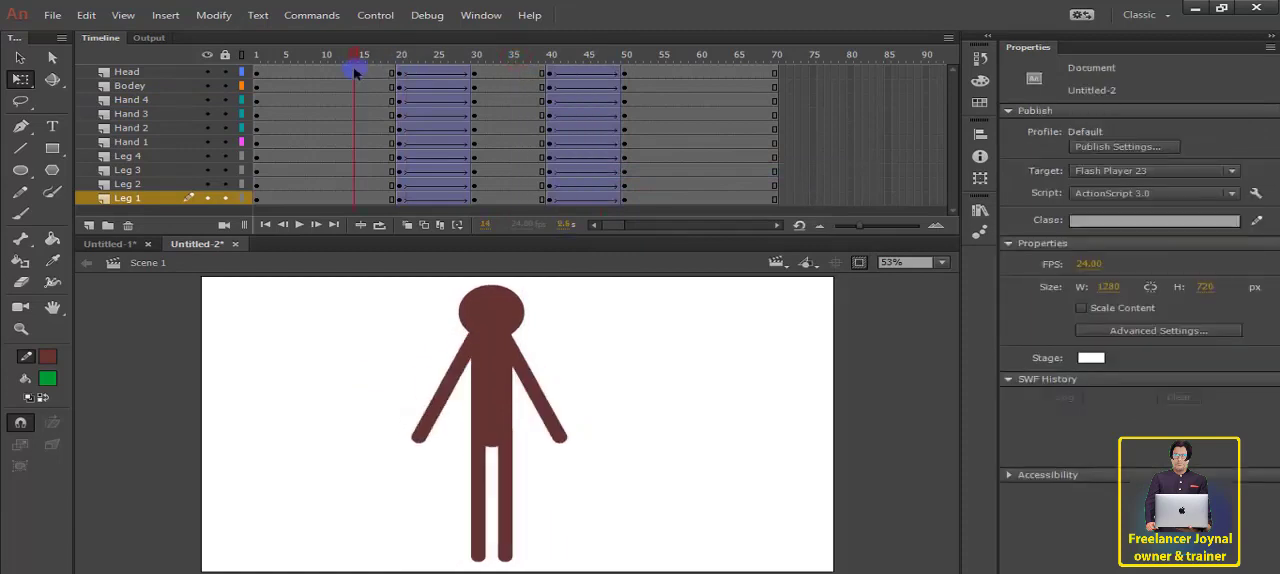
pyautogui.click(300, 227)
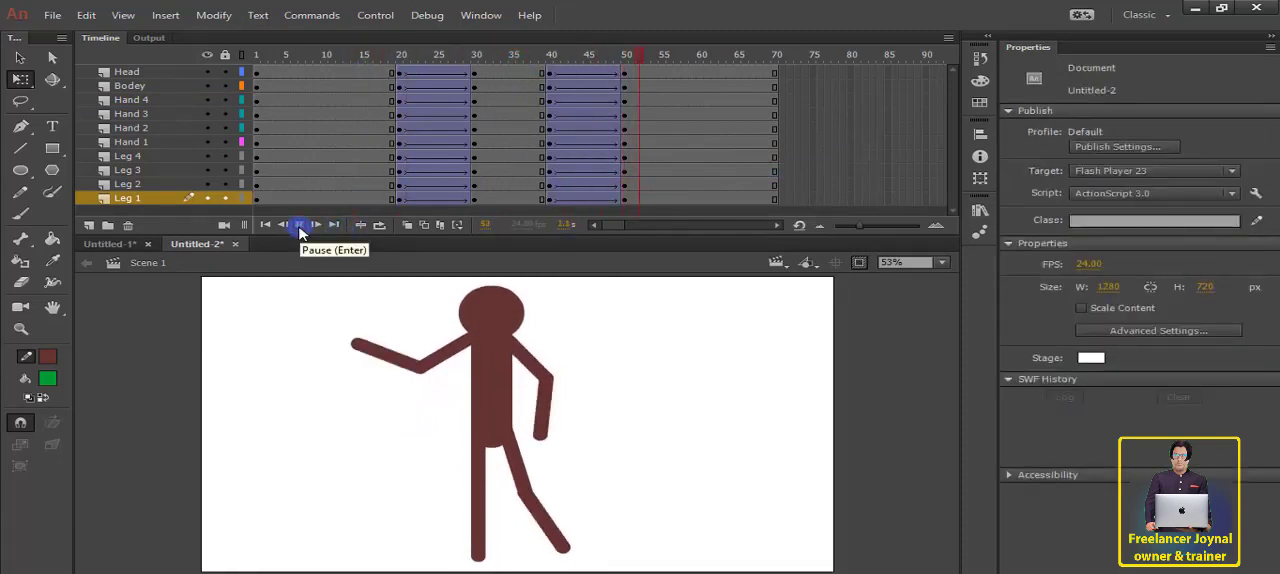
pyautogui.click(300, 227)
pyautogui.click(310, 84)
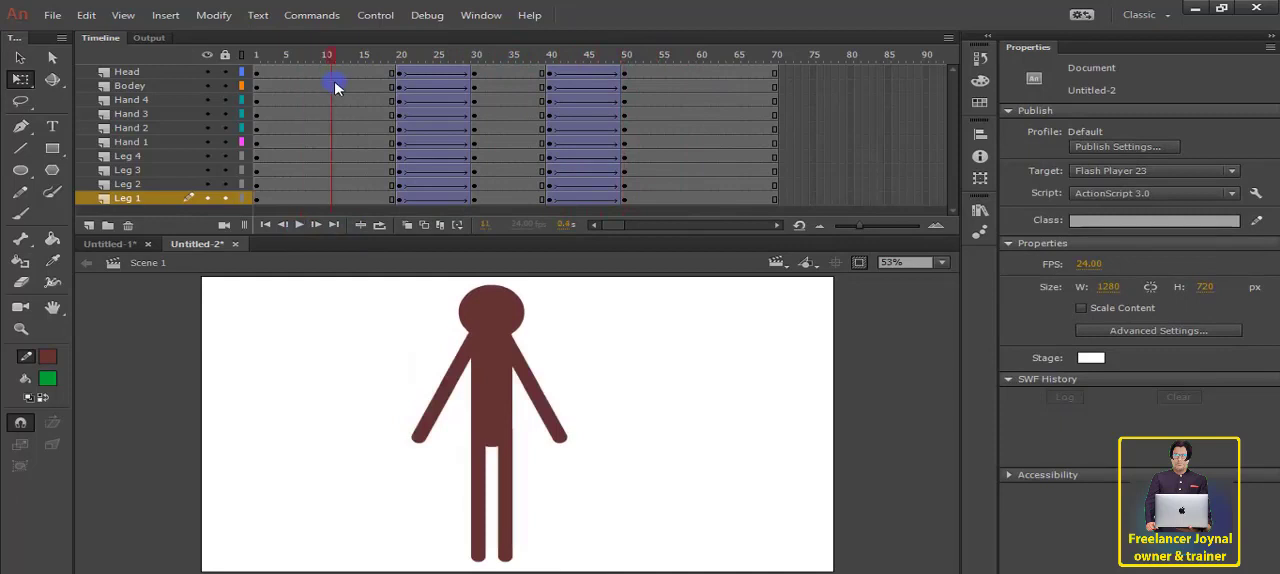
pyautogui.moveTo(335, 87); pyautogui.dragTo(258, 106)
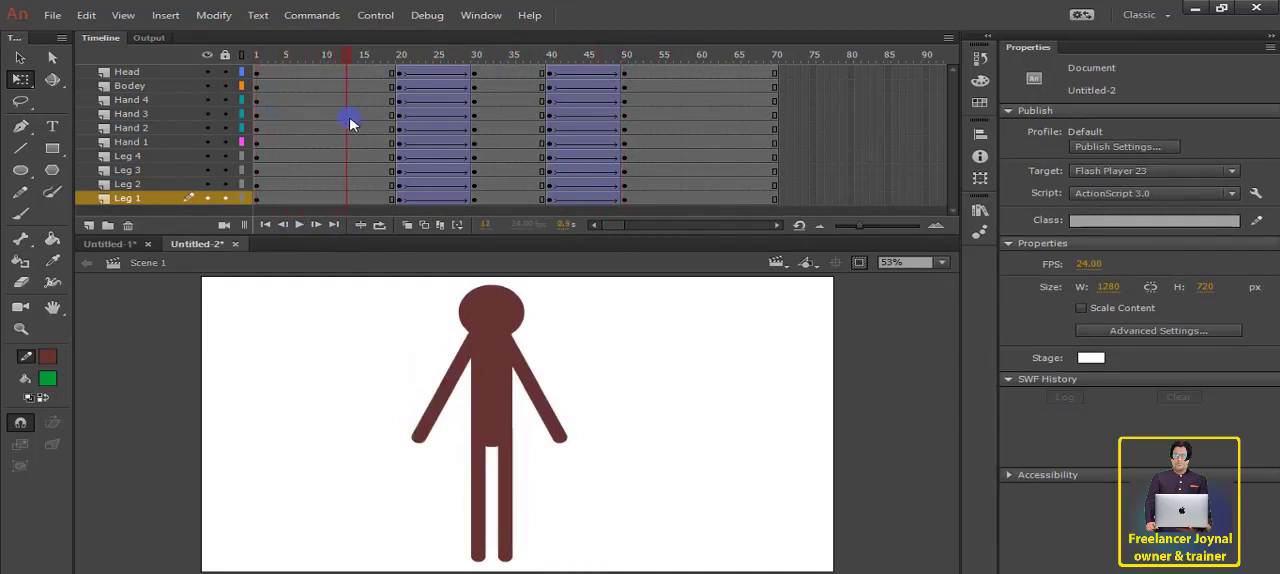
pyautogui.moveTo(408, 133); pyautogui.dragTo(628, 152)
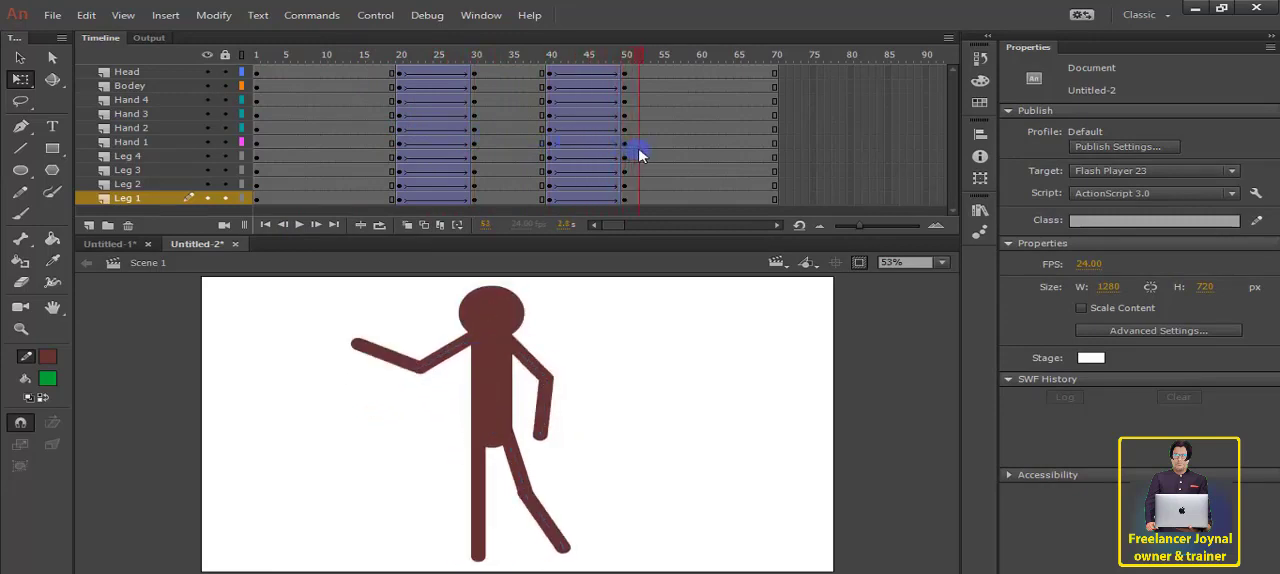
# Step: Lower the head, body and both arms together slightly in the pose starting at frame 50
pyautogui.click(636, 151)
pyautogui.moveTo(578, 300); pyautogui.dragTo(396, 418)
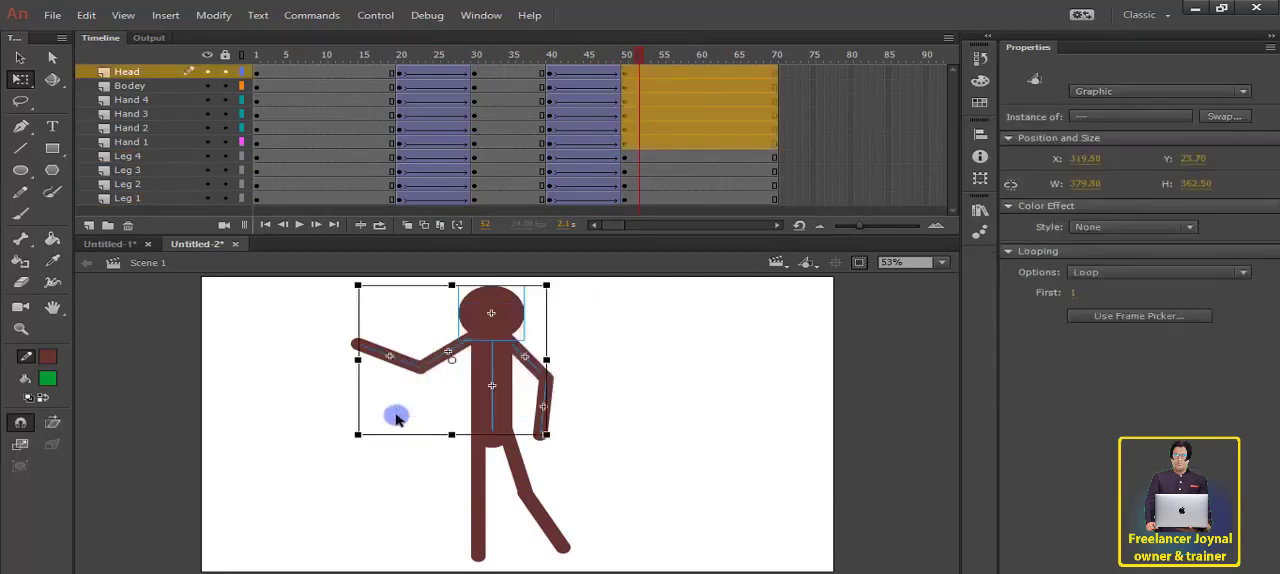
pyautogui.press('Down')
pyautogui.press('Down')
pyautogui.press('Down')
pyautogui.press('Down')
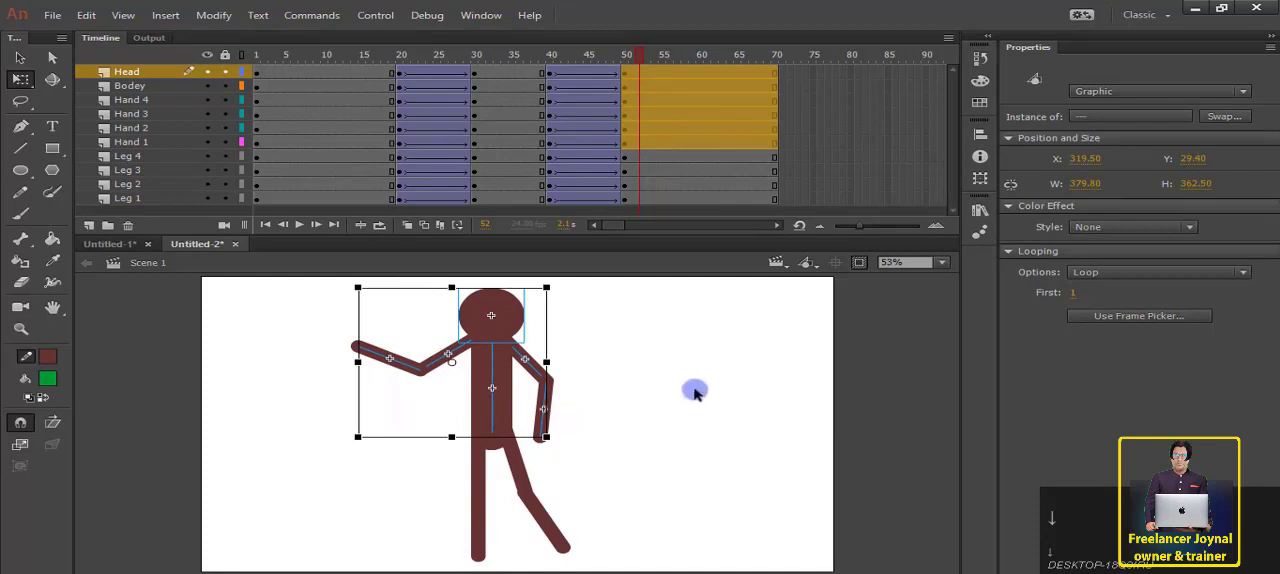
pyautogui.click(693, 390)
# Step: Replay the animation from about frame 16 to check the adjusted standing pose
pyautogui.click(369, 75)
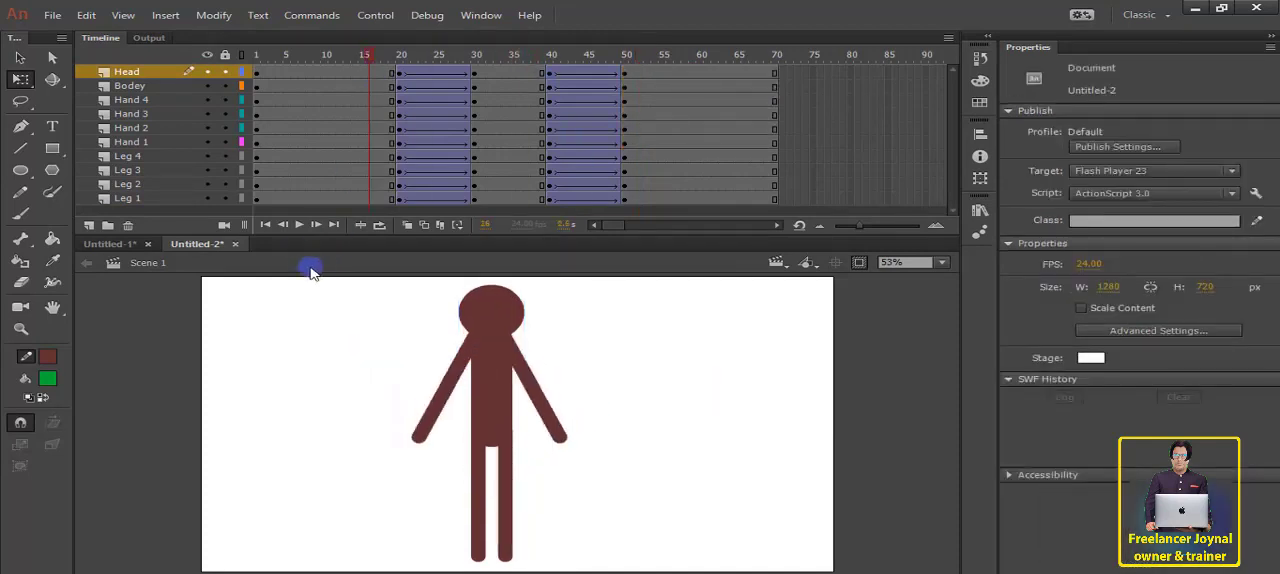
pyautogui.click(298, 224)
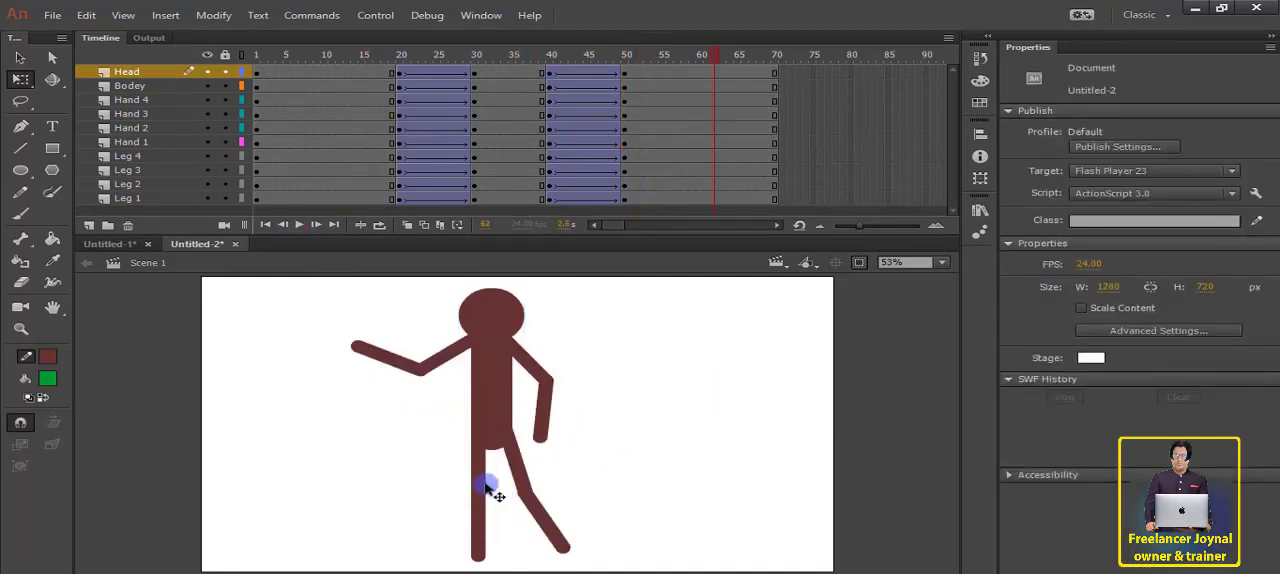
pyautogui.click(484, 533)
# Step: Insert keyframes at frame 55 on all layers from Head to Leg 1
pyautogui.moveTo(690, 70); pyautogui.dragTo(687, 230)
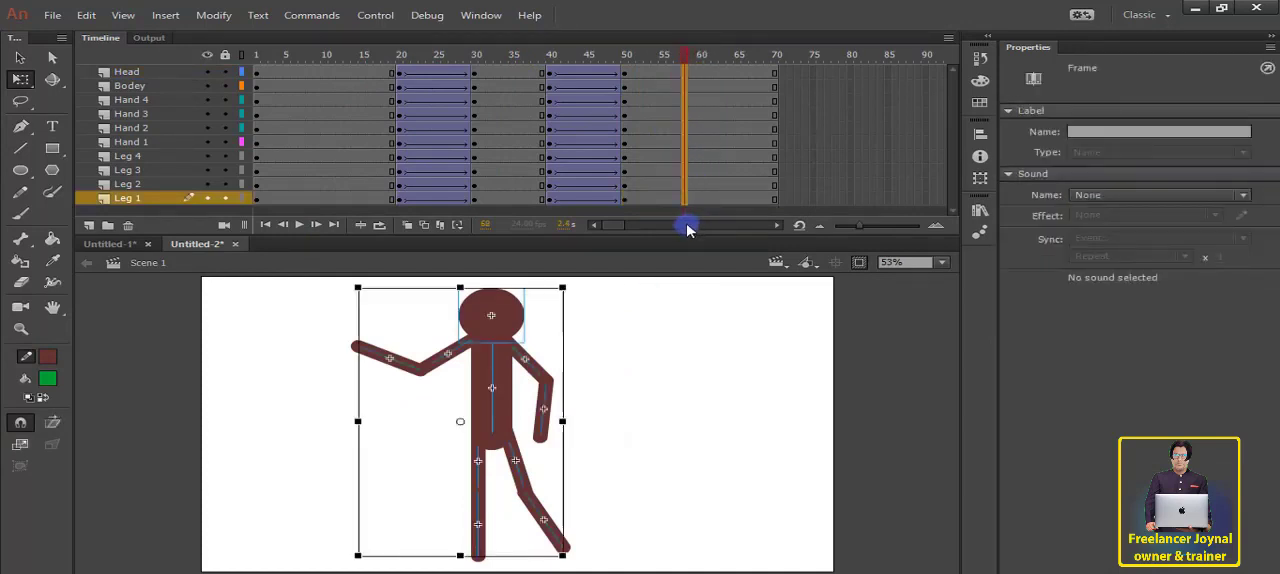
pyautogui.click(615, 387)
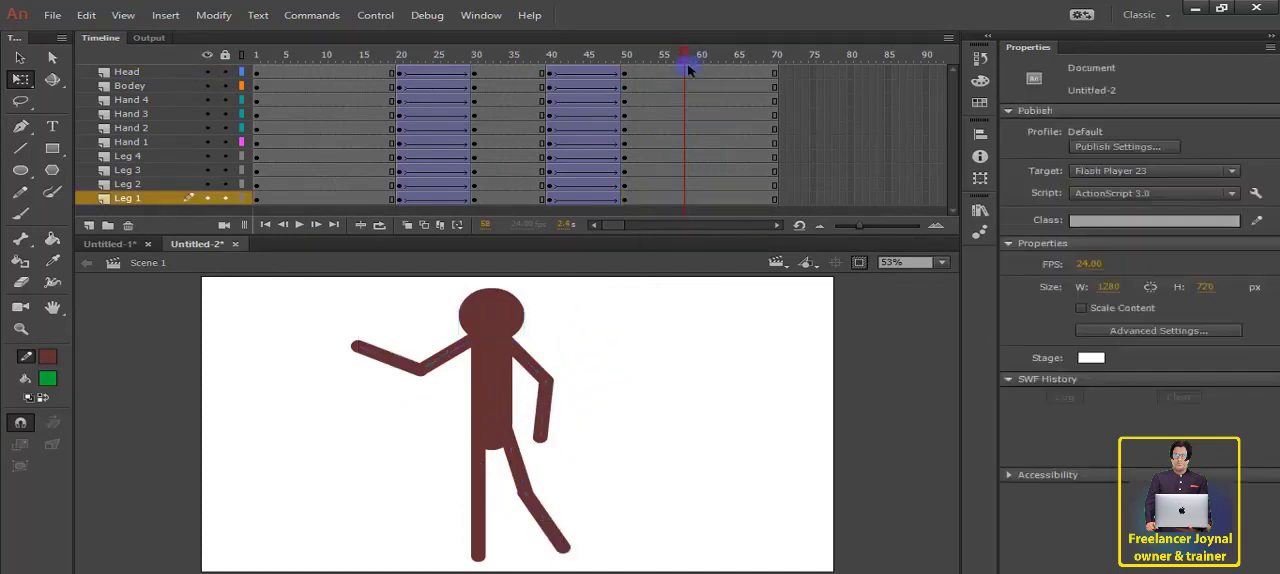
pyautogui.moveTo(658, 95); pyautogui.dragTo(663, 194)
pyautogui.rightClick(665, 190)
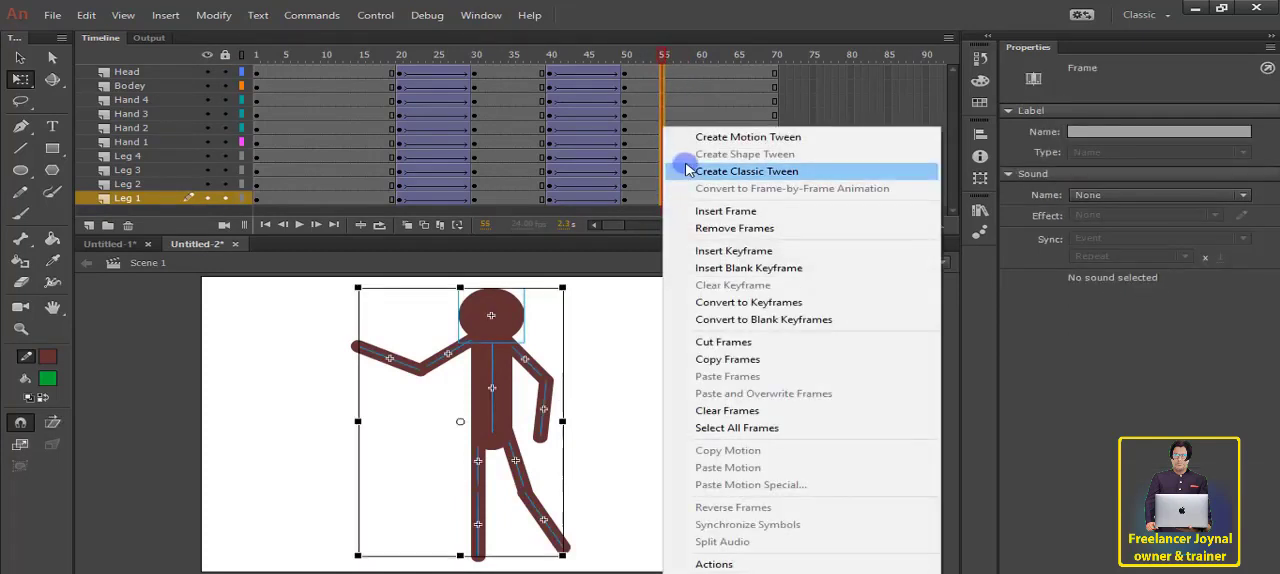
pyautogui.click(700, 250)
pyautogui.click(620, 441)
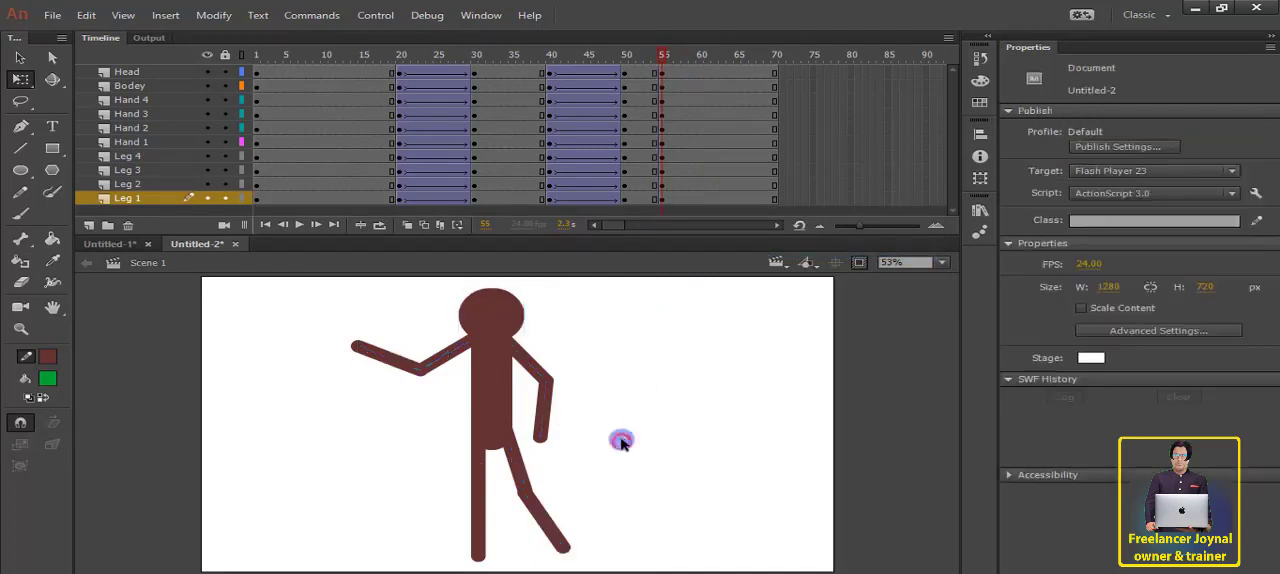
# Step: Rotate the Leg 4 shin back to vertical and angle the Leg 2 shin outward at frame 55
pyautogui.click(563, 547)
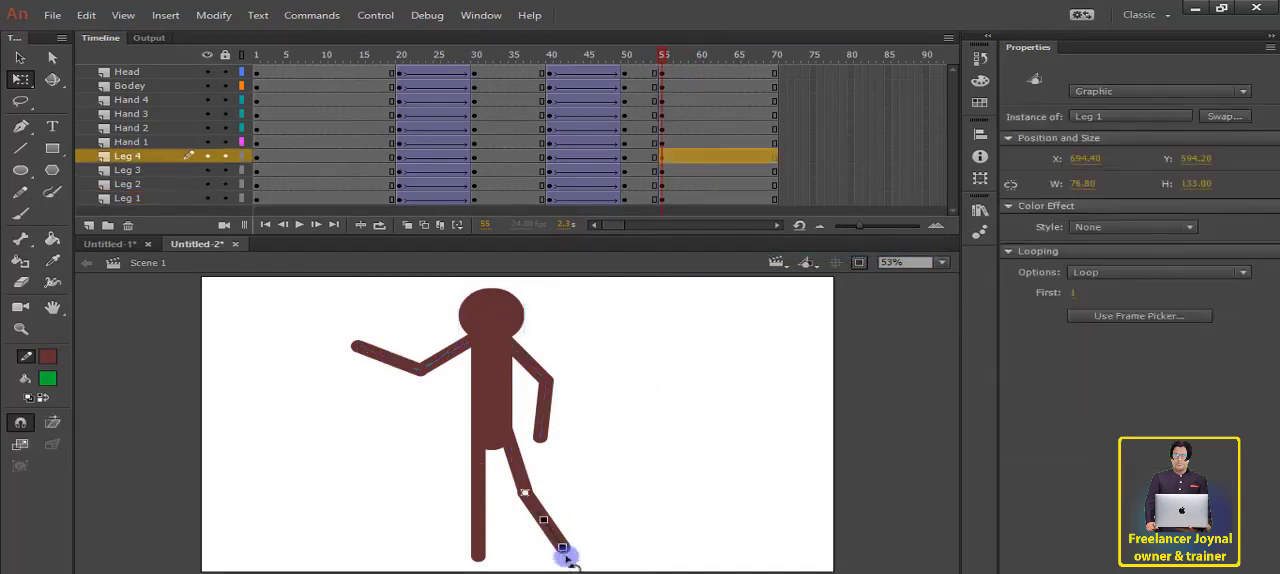
pyautogui.moveTo(563, 558); pyautogui.dragTo(528, 557)
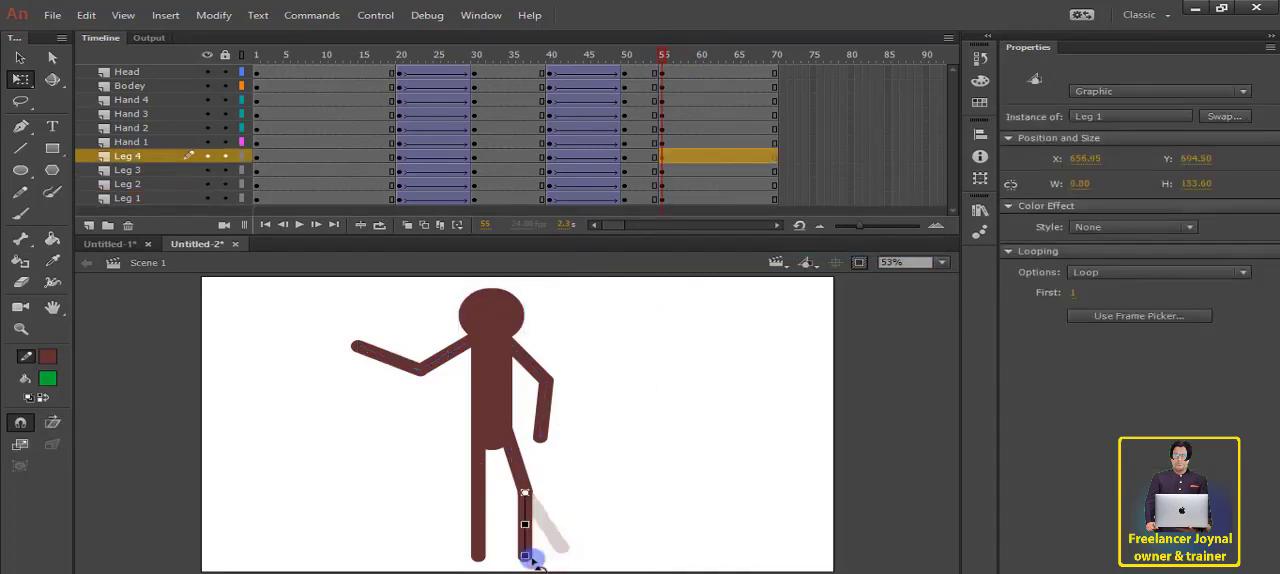
pyautogui.click(478, 550)
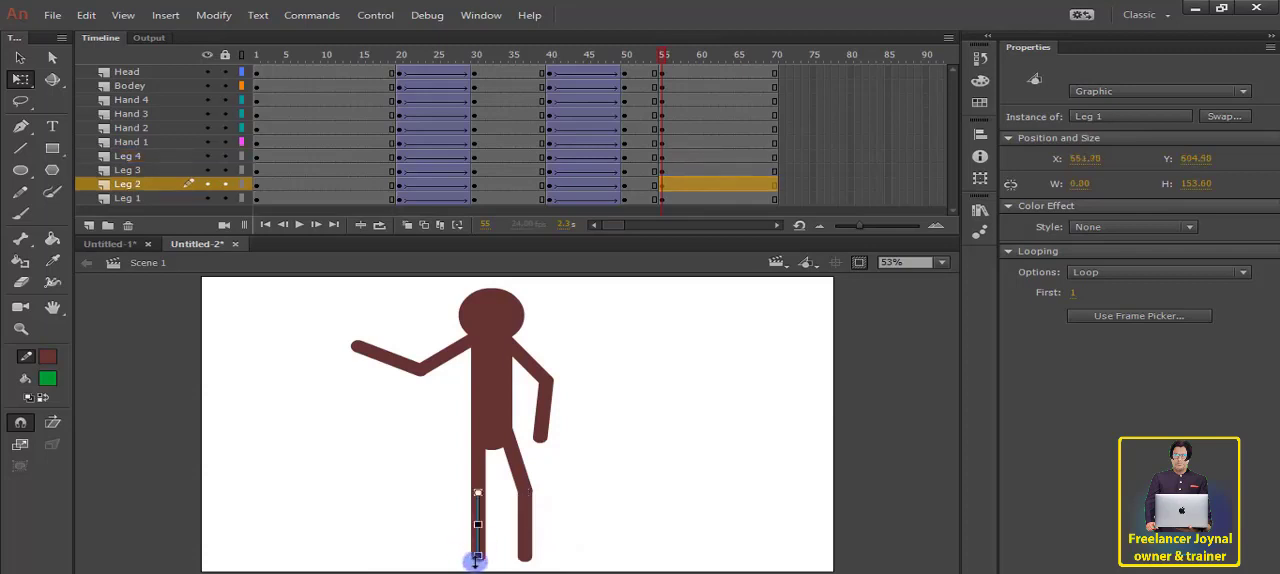
pyautogui.moveTo(473, 557); pyautogui.dragTo(460, 560)
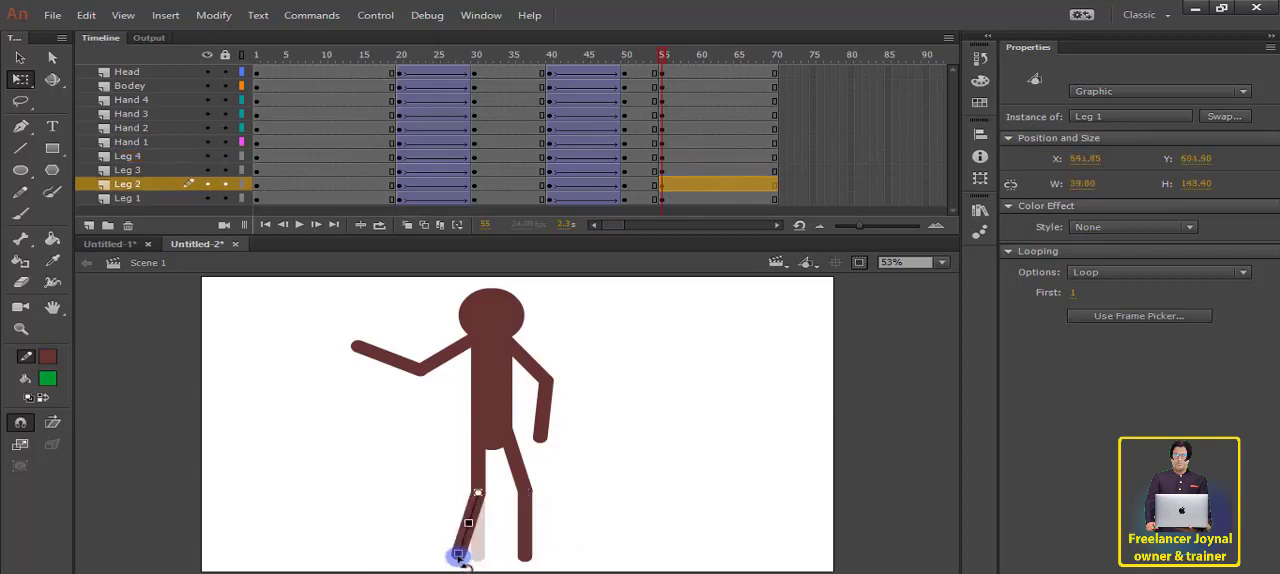
# Step: Swing the Hand 4 forearm up and outward and rotate the Hand 2 forearm down toward the body at frame 55
pyautogui.click(555, 418)
pyautogui.click(550, 418)
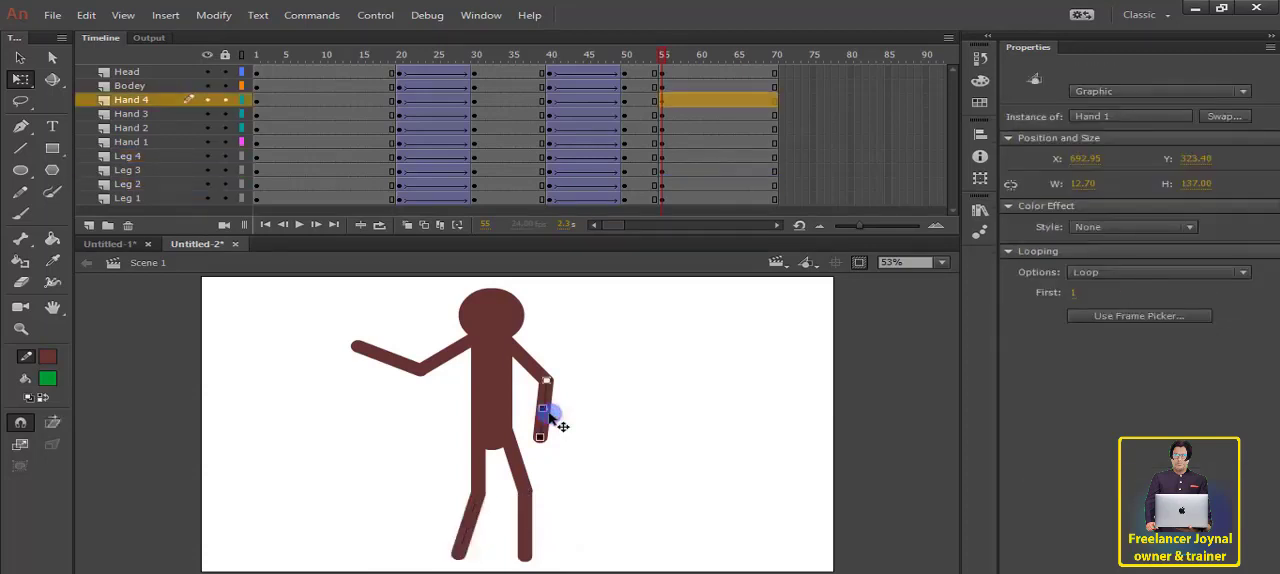
pyautogui.moveTo(540, 446); pyautogui.dragTo(606, 351)
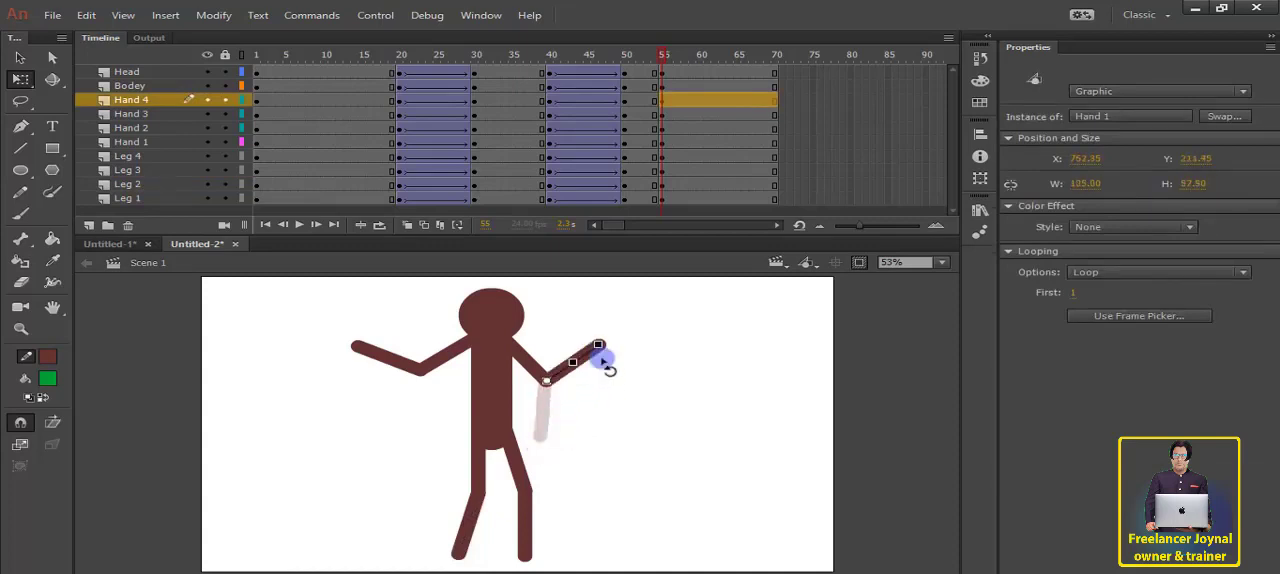
pyautogui.click(385, 360)
pyautogui.moveTo(356, 348); pyautogui.dragTo(424, 407)
pyautogui.click(668, 455)
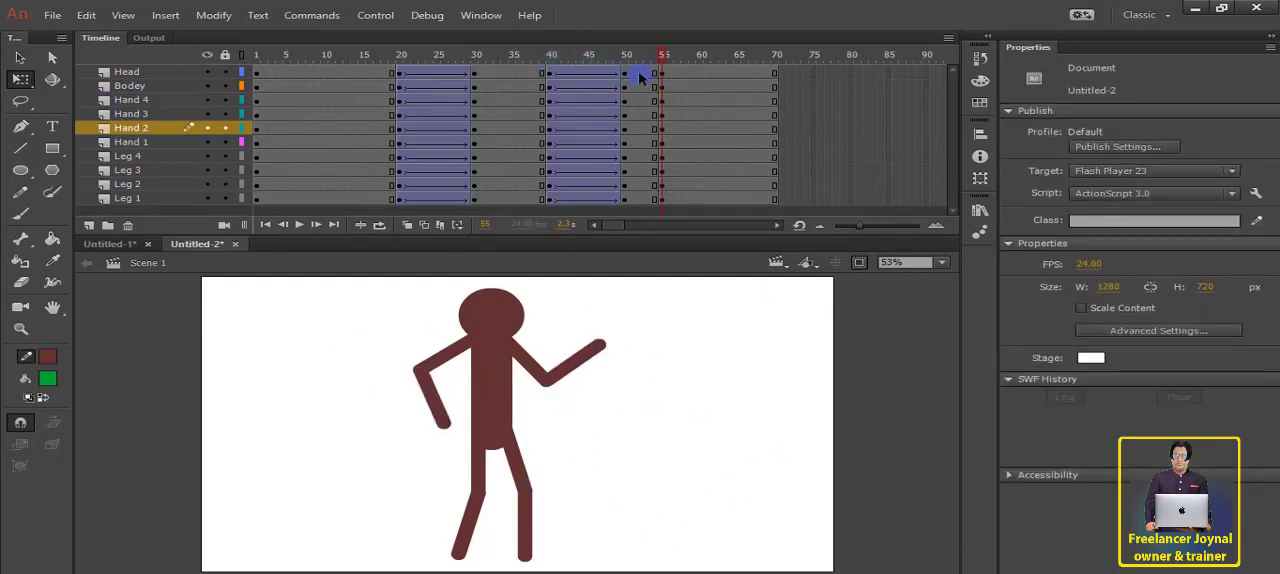
# Step: Create classic tweens between frames 50 and 55 on all layers and play the animation from near the start
pyautogui.moveTo(640, 77); pyautogui.dragTo(649, 217)
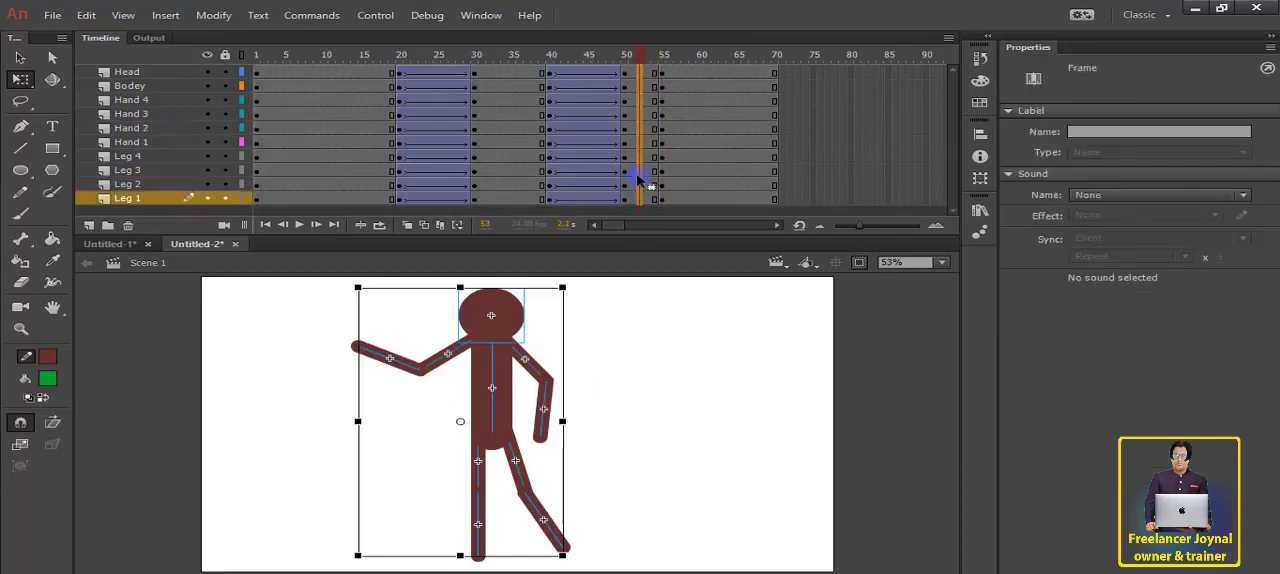
pyautogui.rightClick(641, 186)
pyautogui.click(680, 172)
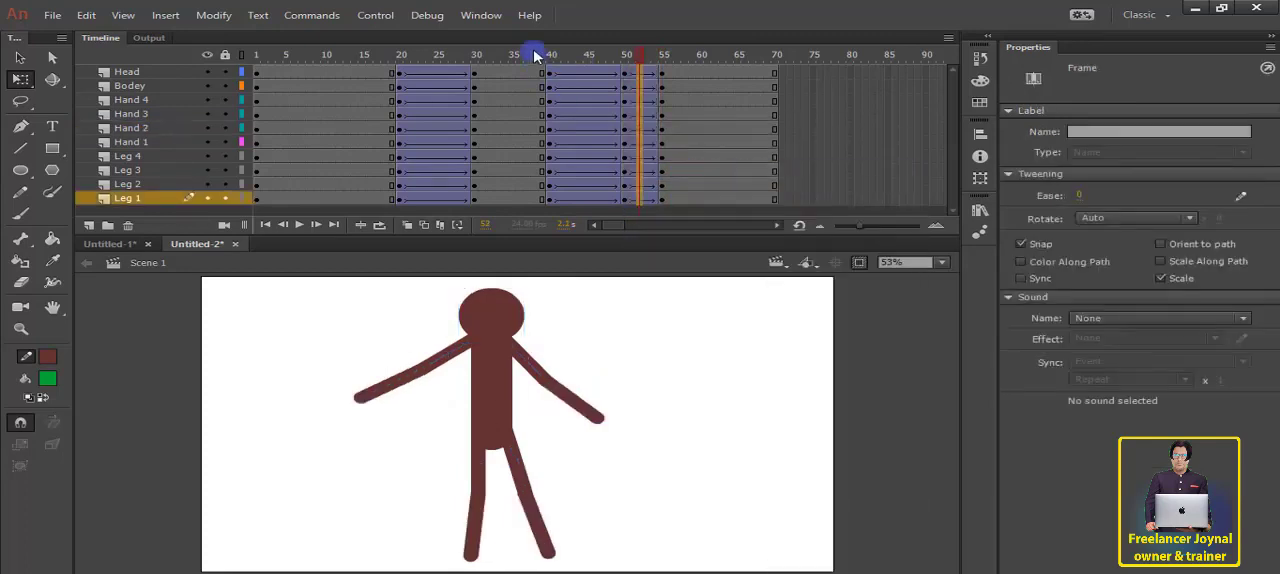
pyautogui.moveTo(531, 51); pyautogui.dragTo(271, 86)
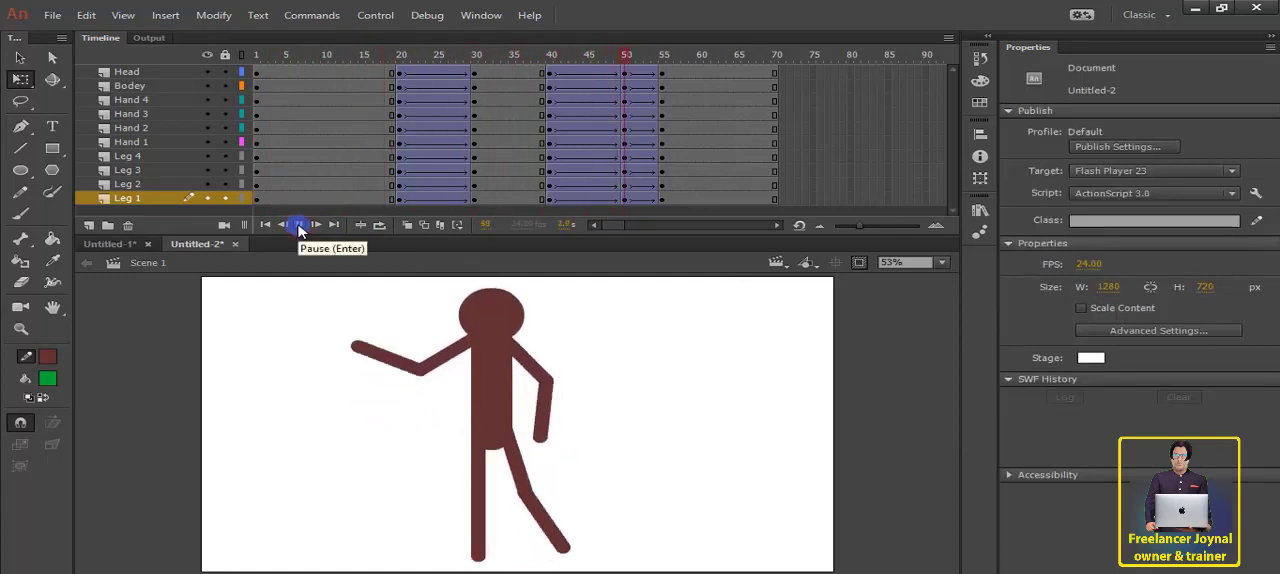
# Step: Insert extra frames within the tween after frame 50 on all layers until its end keyframes reach frame 61
pyautogui.click(643, 62)
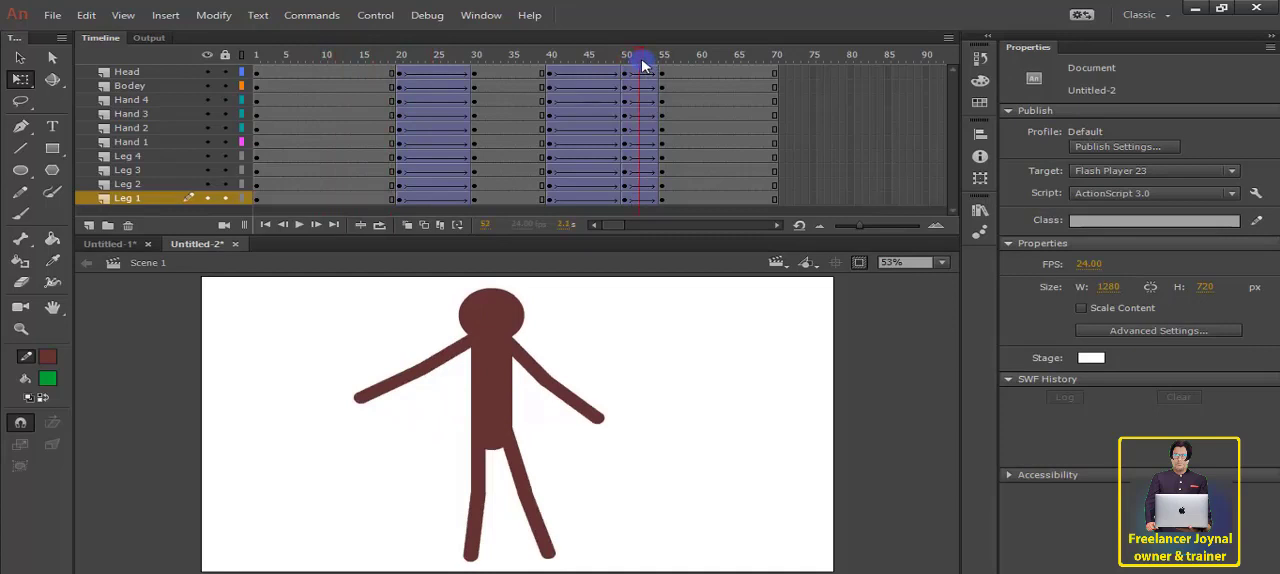
pyautogui.press('F5')
pyautogui.press('F5')
pyautogui.press('F5')
pyautogui.press('F5')
pyautogui.press('F5')
pyautogui.press('F5')
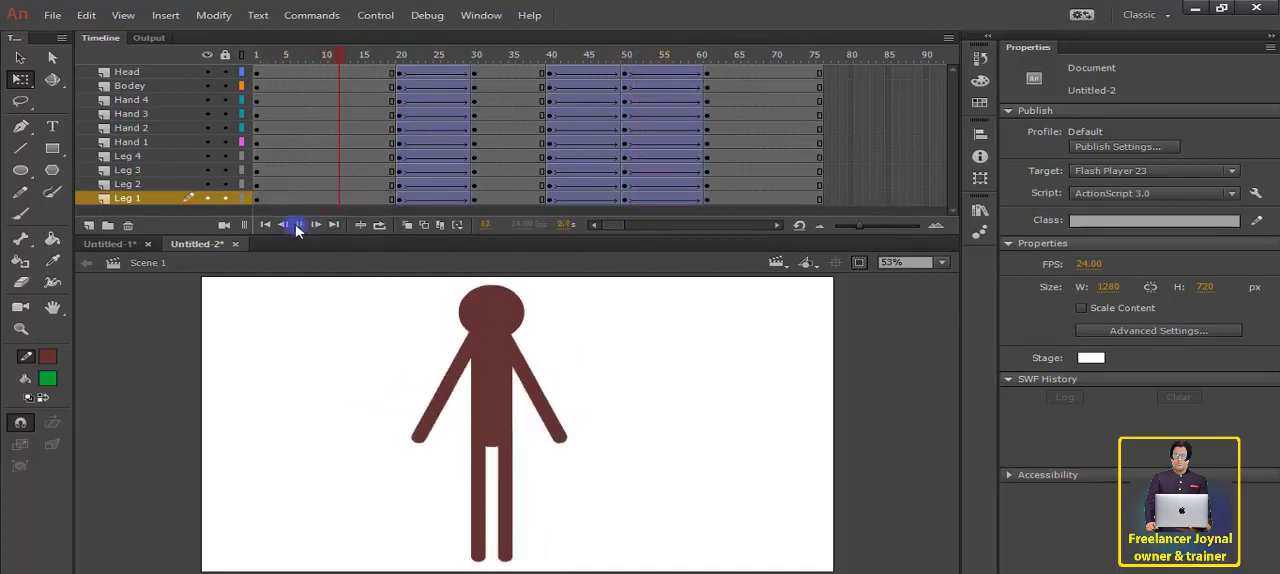
# Step: Play back the lengthened animation and examine the figure's pose at frame 50
pyautogui.click(299, 226)
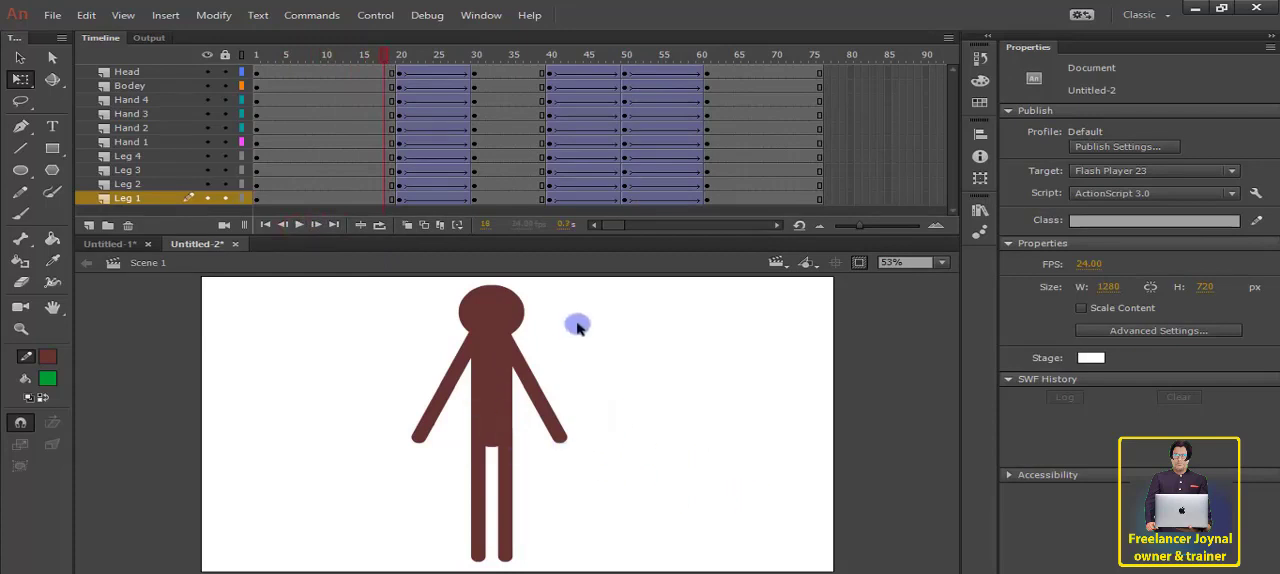
pyautogui.moveTo(558, 50); pyautogui.dragTo(626, 156)
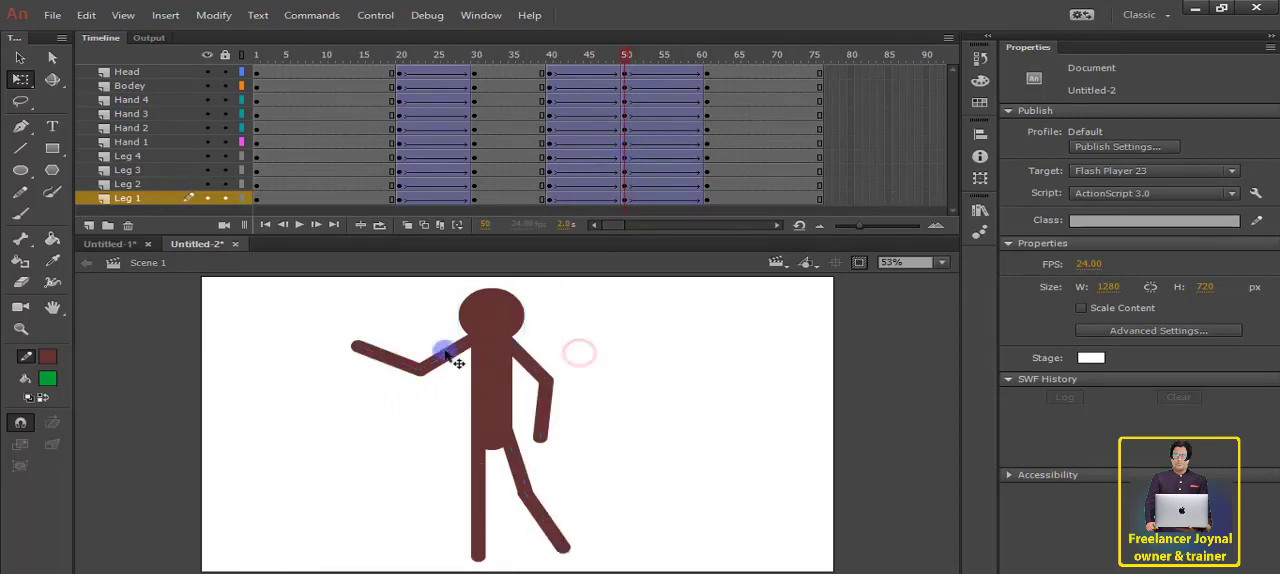
pyautogui.moveTo(372, 318); pyautogui.dragTo(698, 506)
pyautogui.click(678, 418)
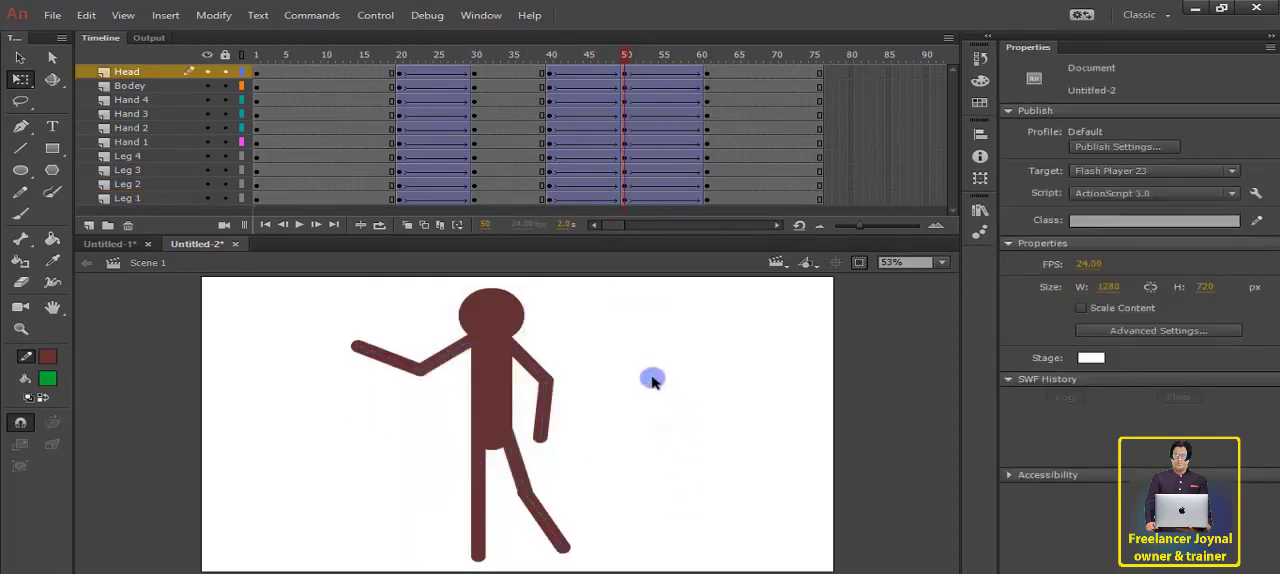